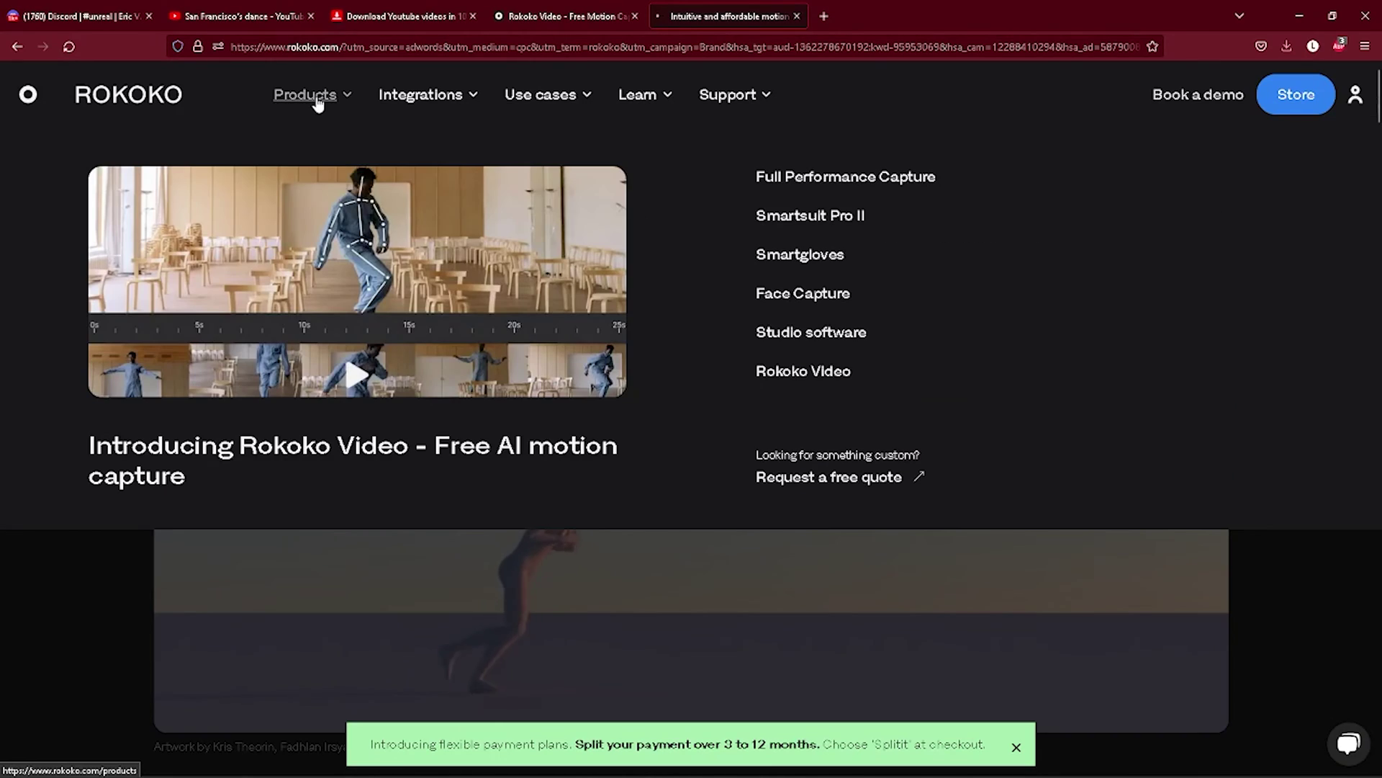
- Open the Studio software product page on the Rokoko website
left_click(317, 103)
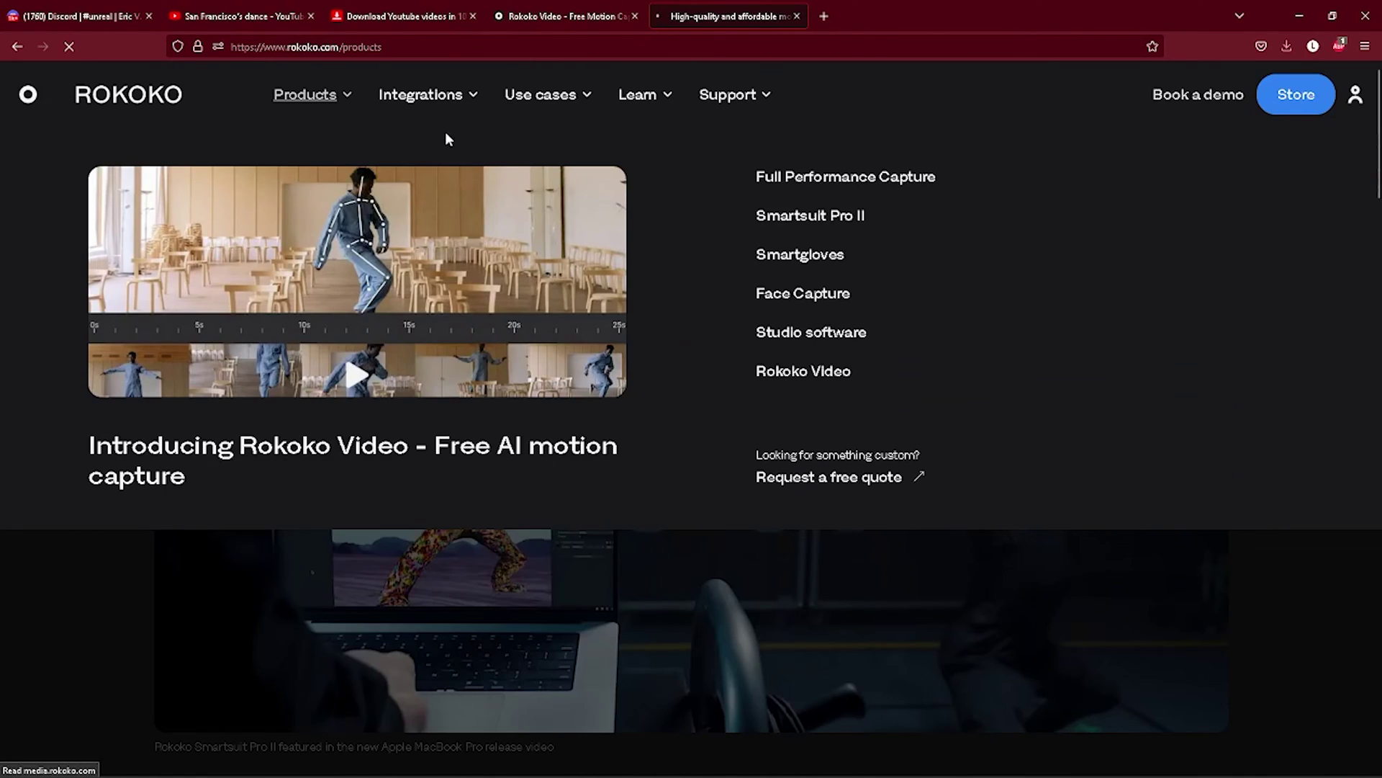
left_click(804, 337)
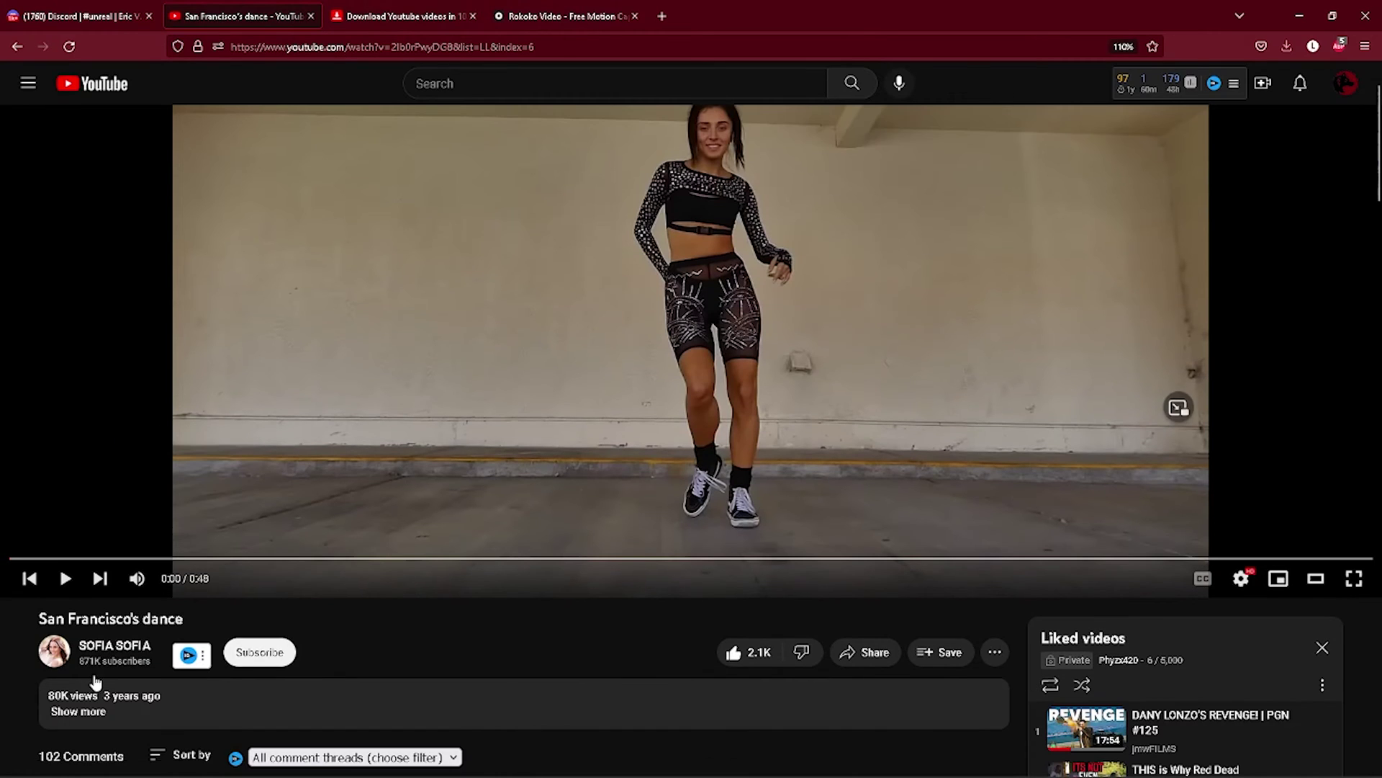
- Switch to YouTube and subscribe to the channel of the San Francisco's dance video
left_click(260, 652)
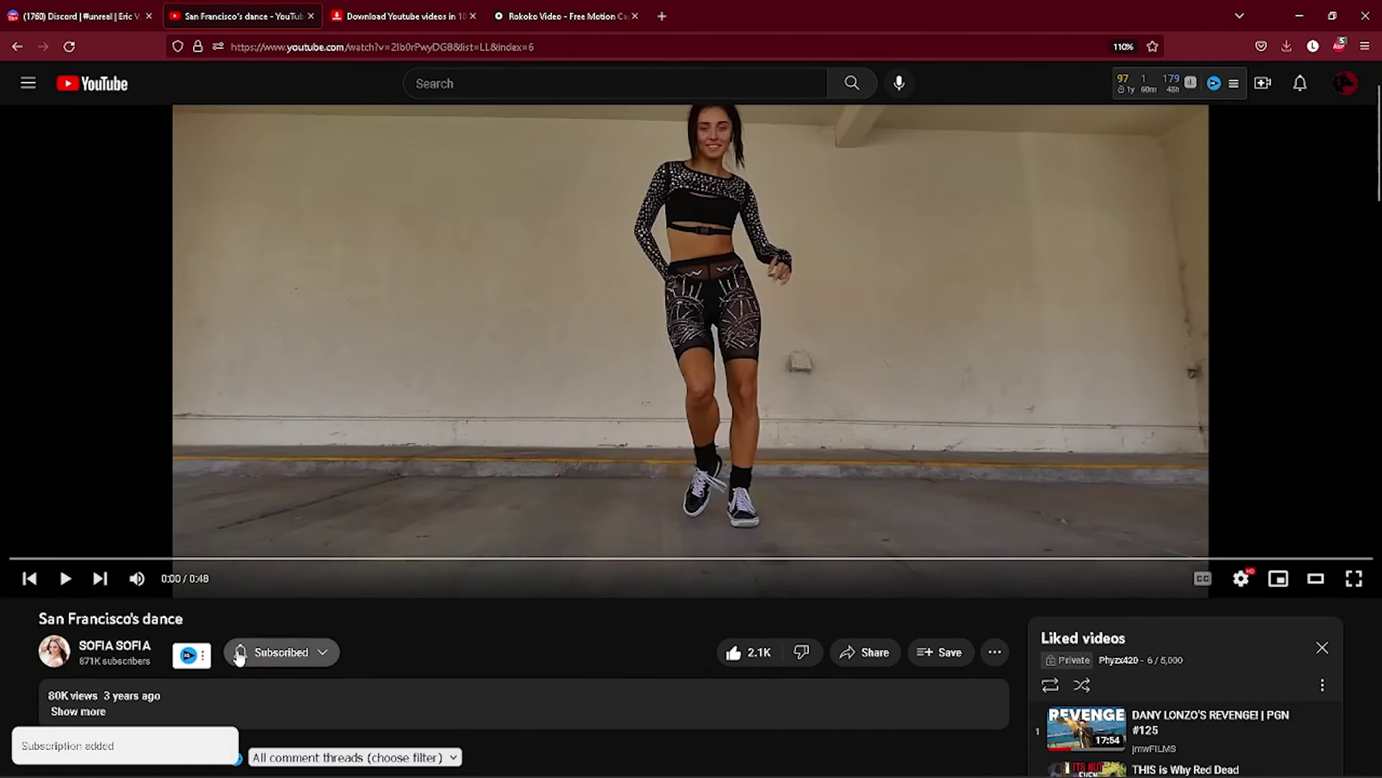
left_click(441, 395)
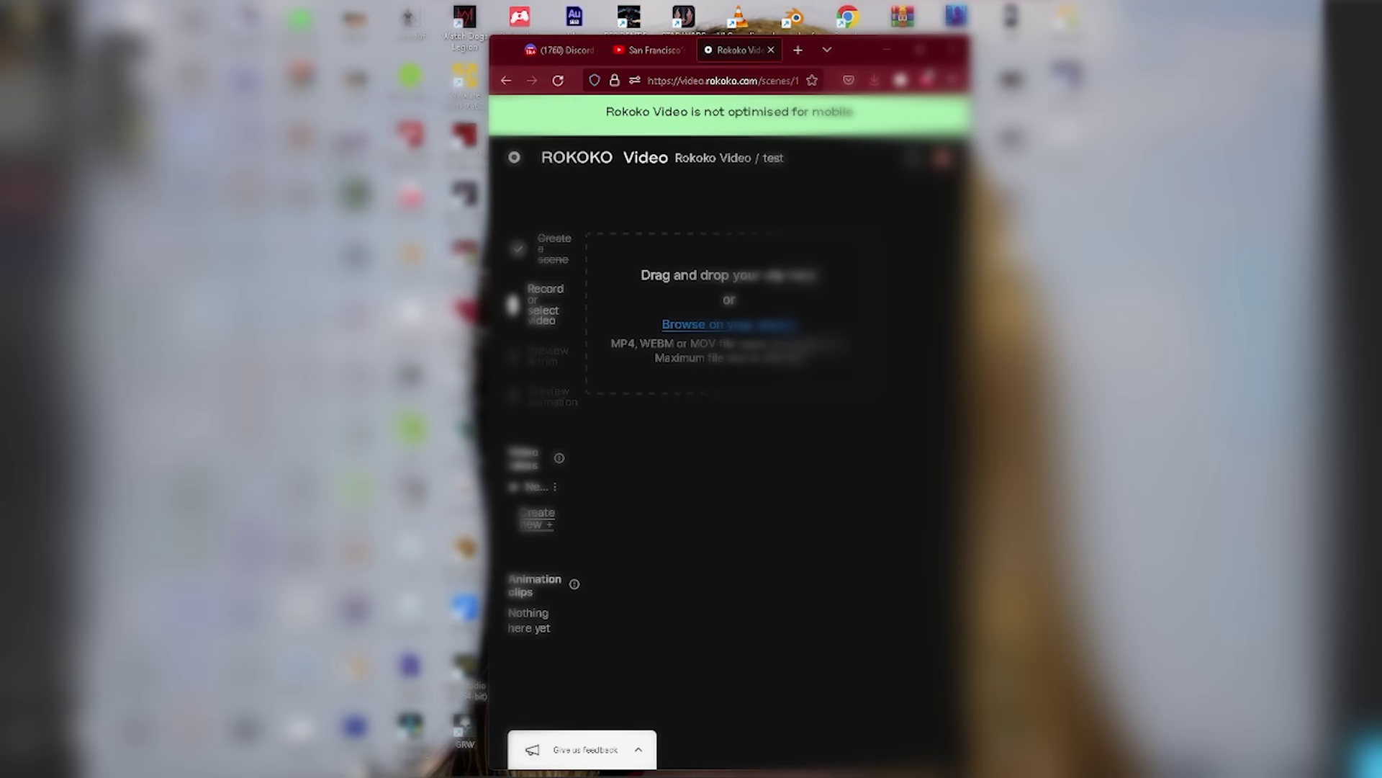
- Switch to Rokoko Video, upload the dance clip to the test scene and maximize the browser window
left_click_drag(339, 148, 774, 281)
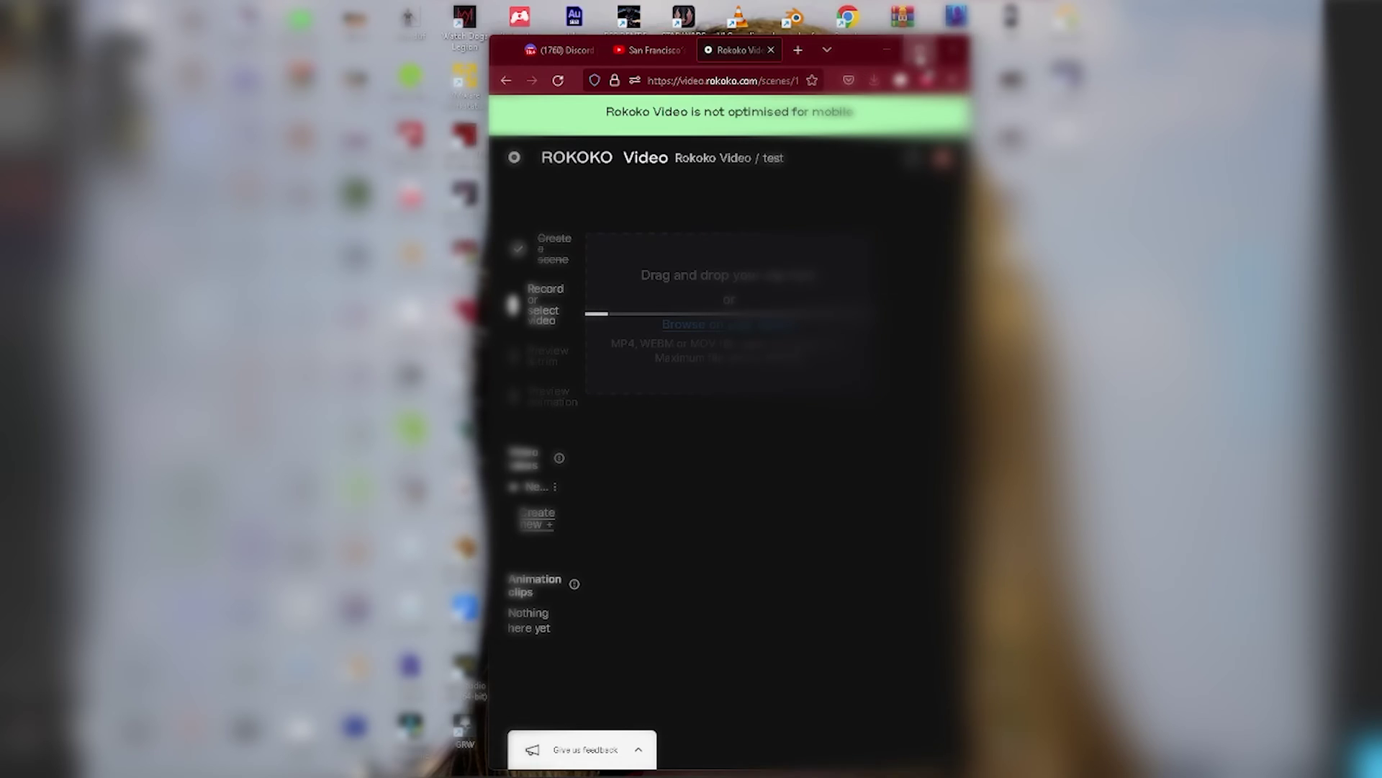
left_click(921, 49)
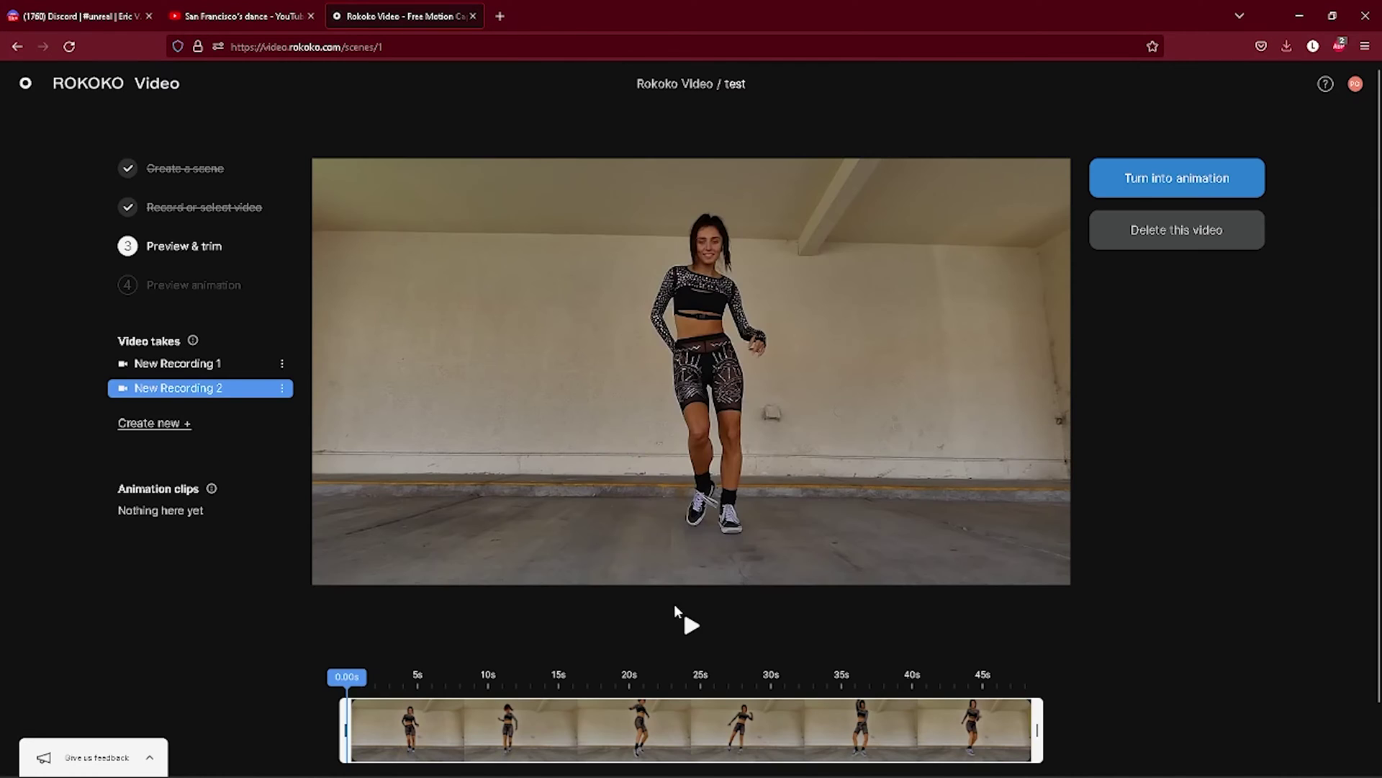
- Preview the uploaded video take New Recording 2 and turn it into an animation
left_click(695, 627)
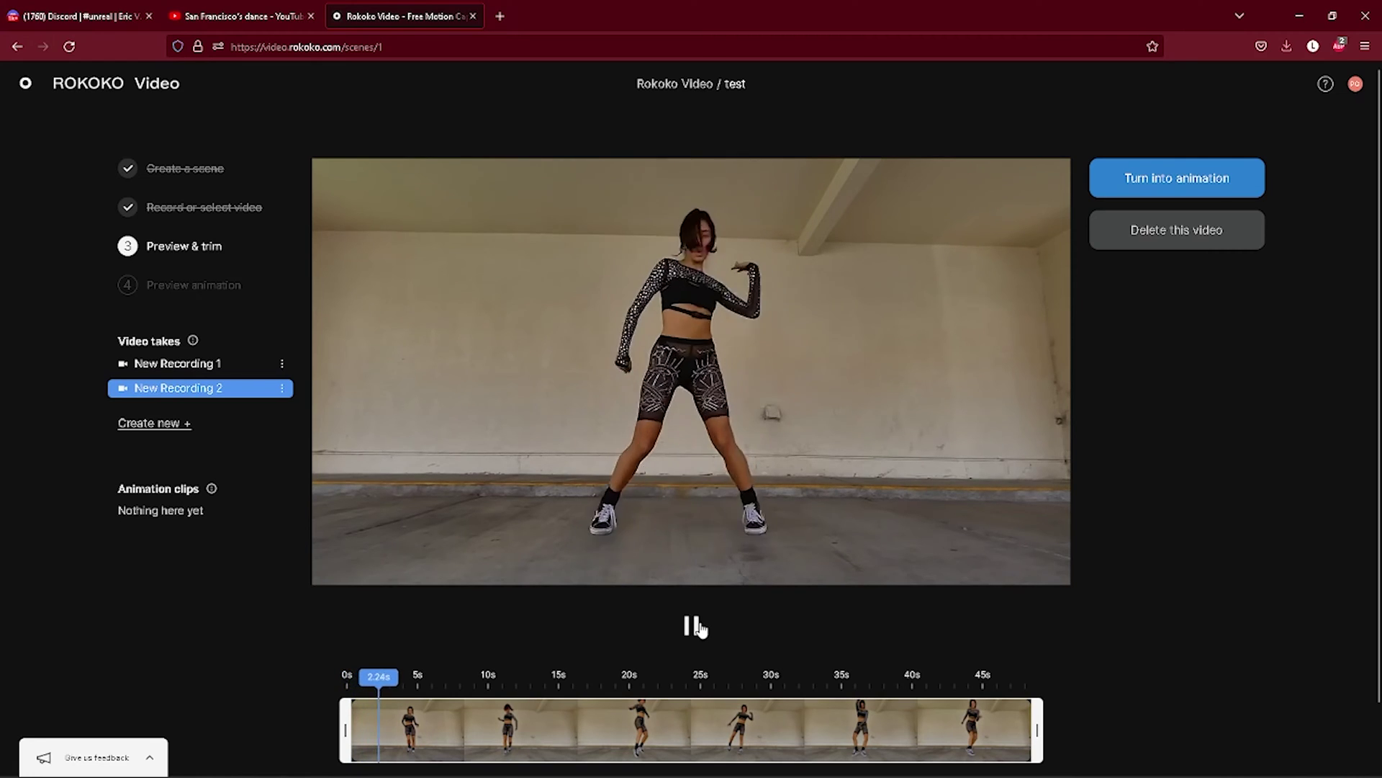
left_click(695, 626)
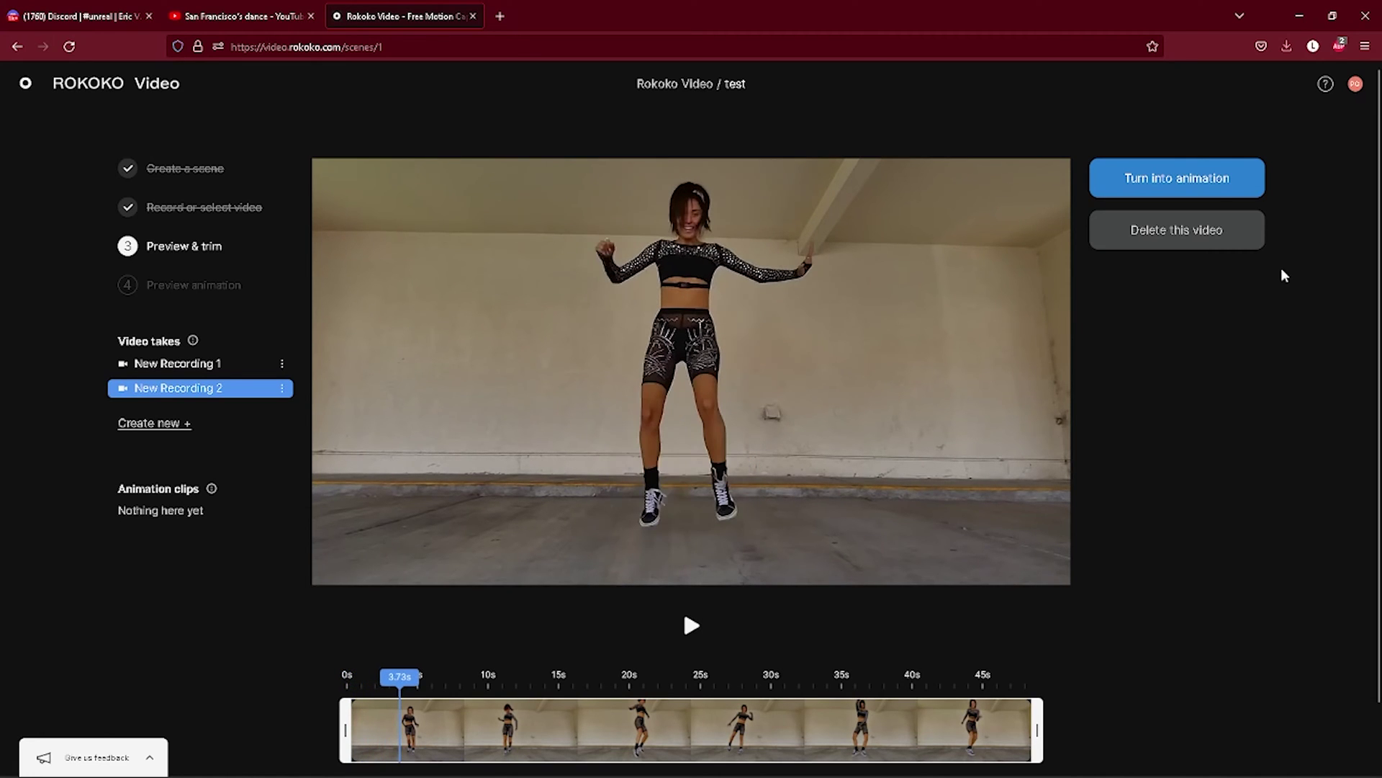
left_click(1237, 182)
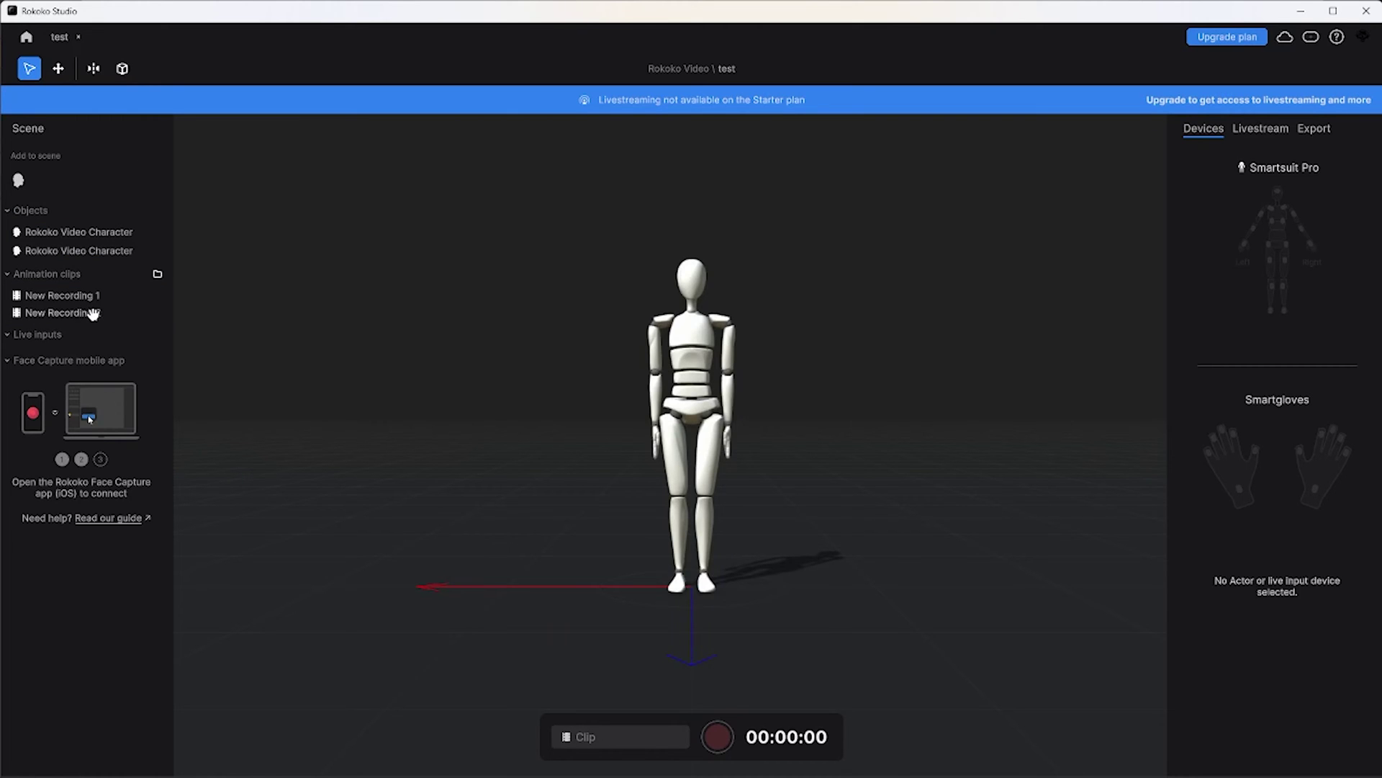
- In Rokoko Studio, open and play the clip New Recording 2, and export it as binary FBX with the Mixamo skeleton preset
left_click(89, 312)
double_click(85, 314)
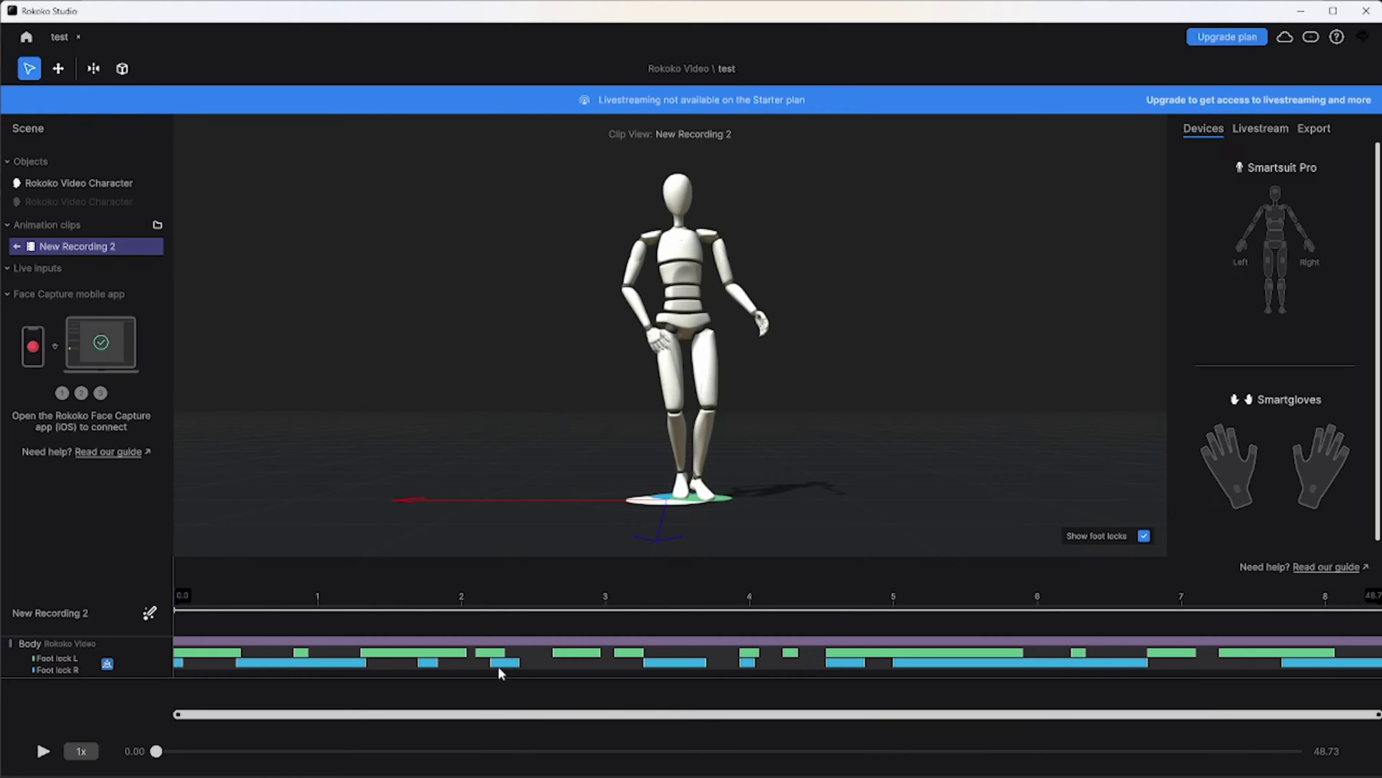
left_click(43, 751)
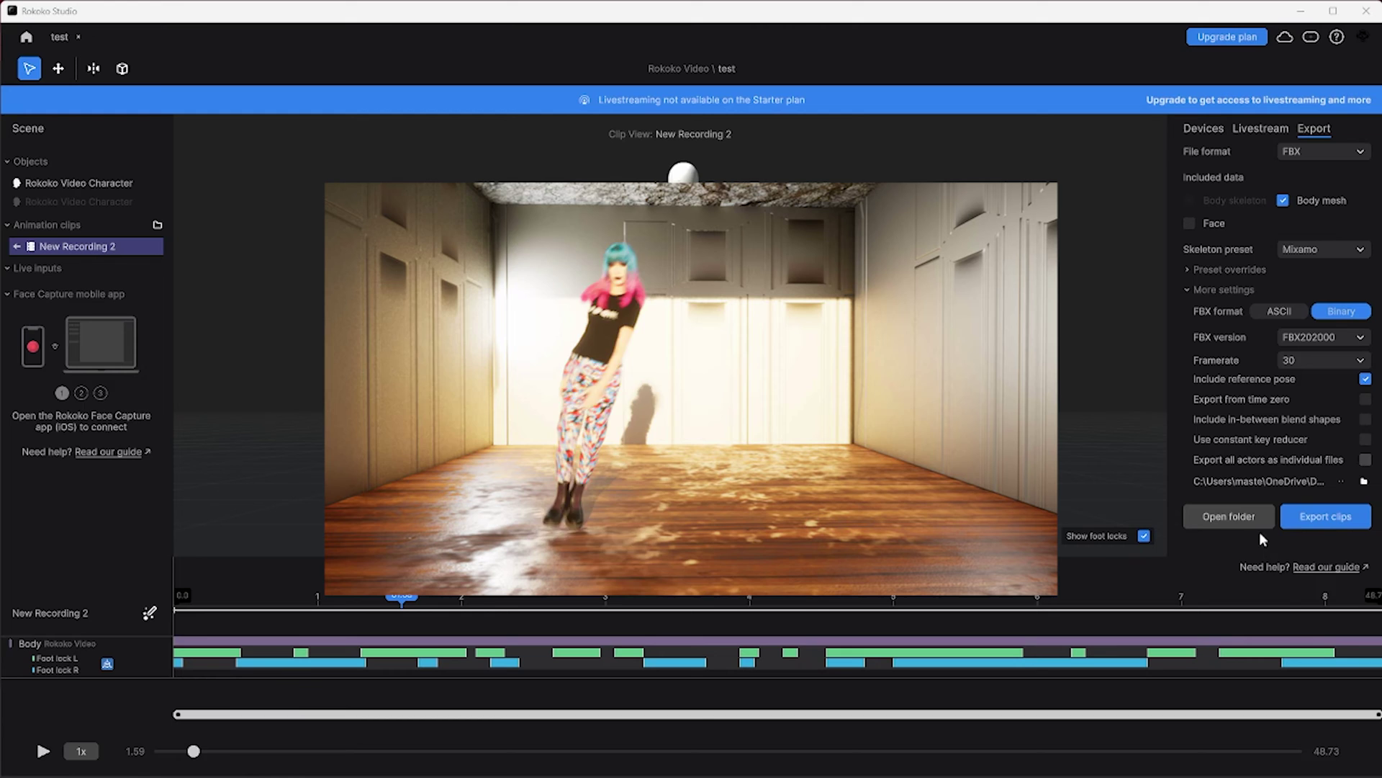
left_click(1319, 519)
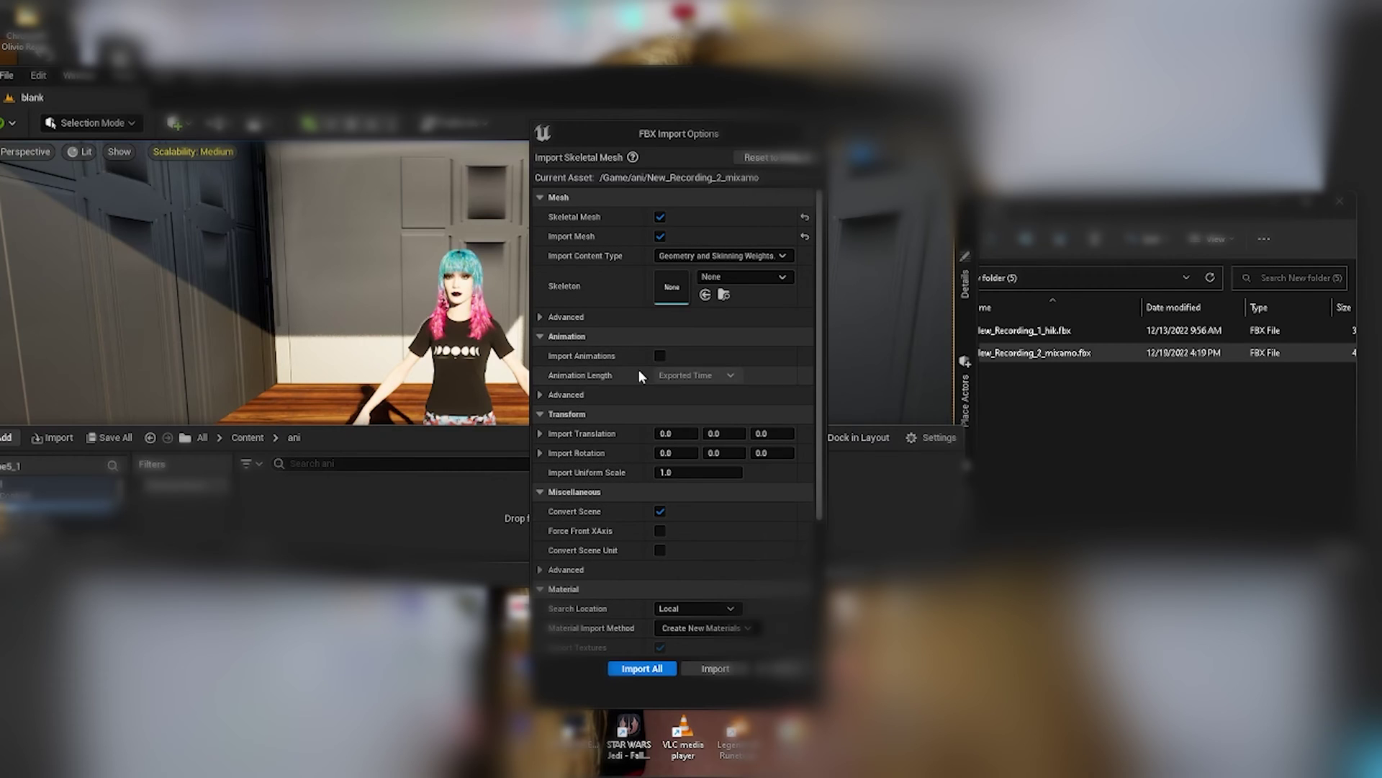
- In Unreal Engine, import the New_Recording_2_mixamo FBX as a skeletal mesh with Import Animations enabled
left_click(660, 356)
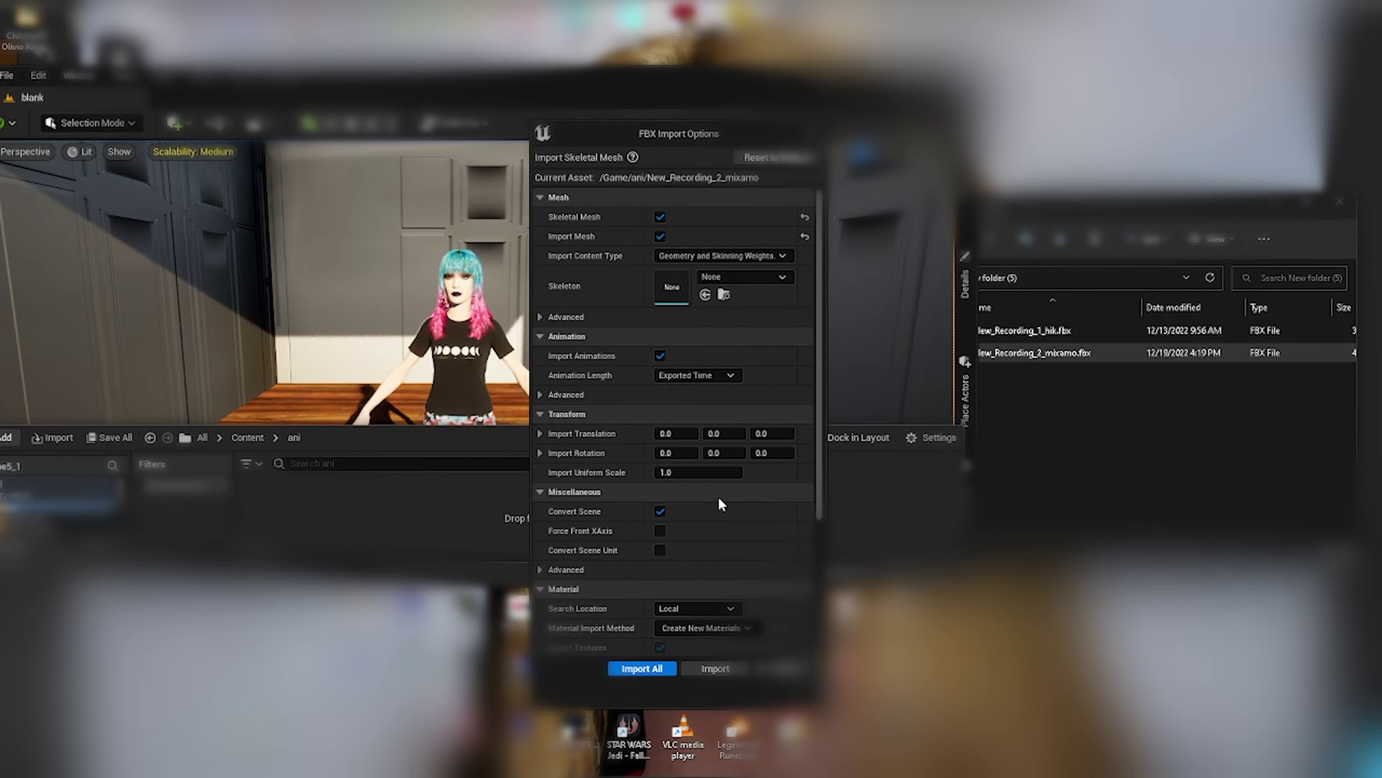
scroll(702, 494, "down", 2)
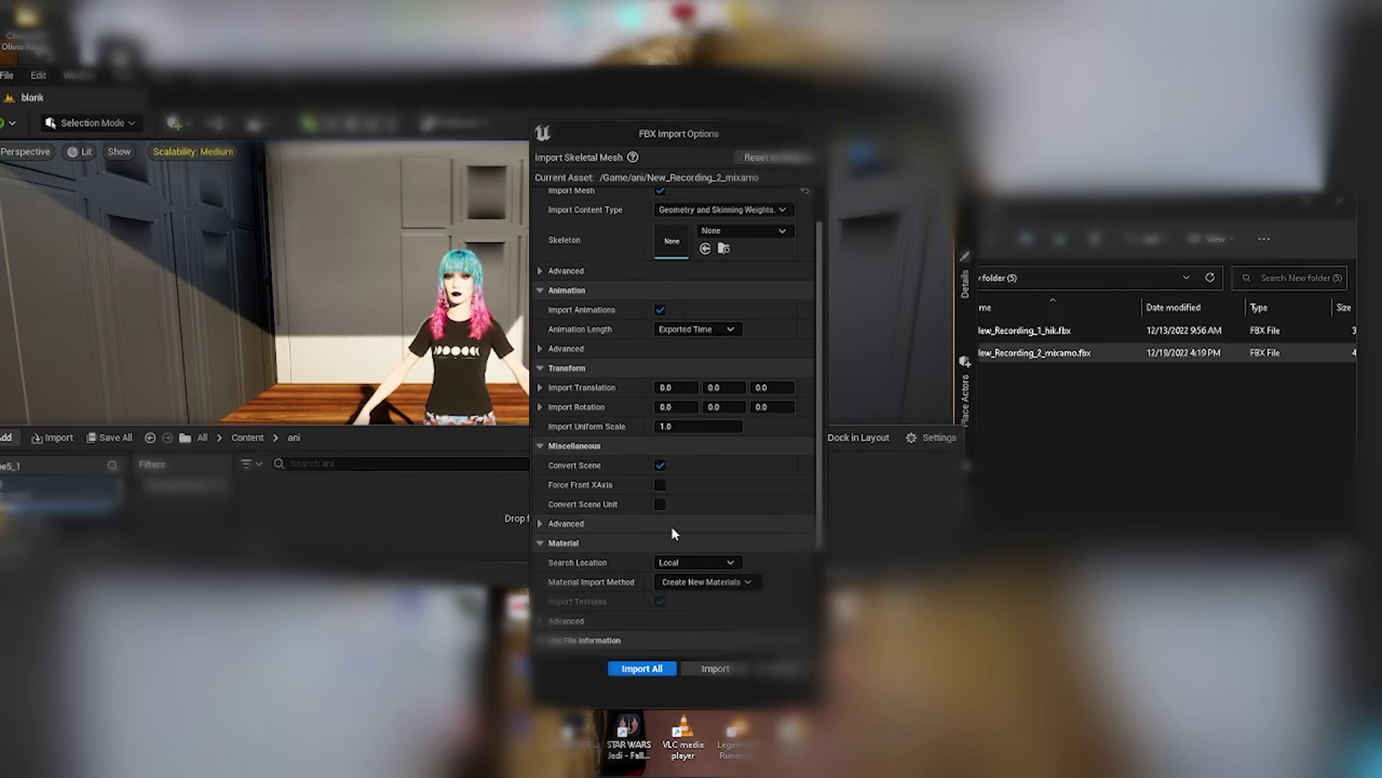
scroll(675, 533, "down", 2)
scroll(680, 536, "up", 2)
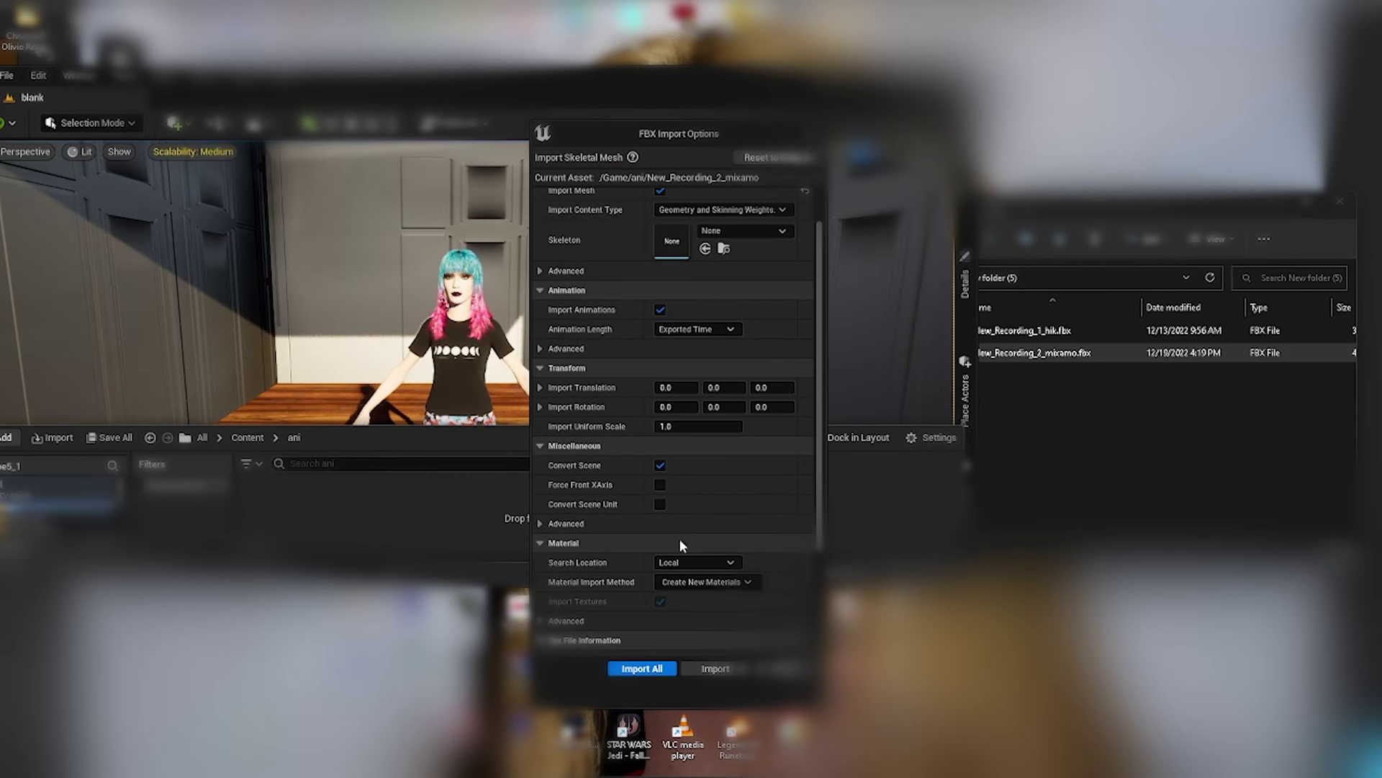
scroll(666, 594, "up", 2)
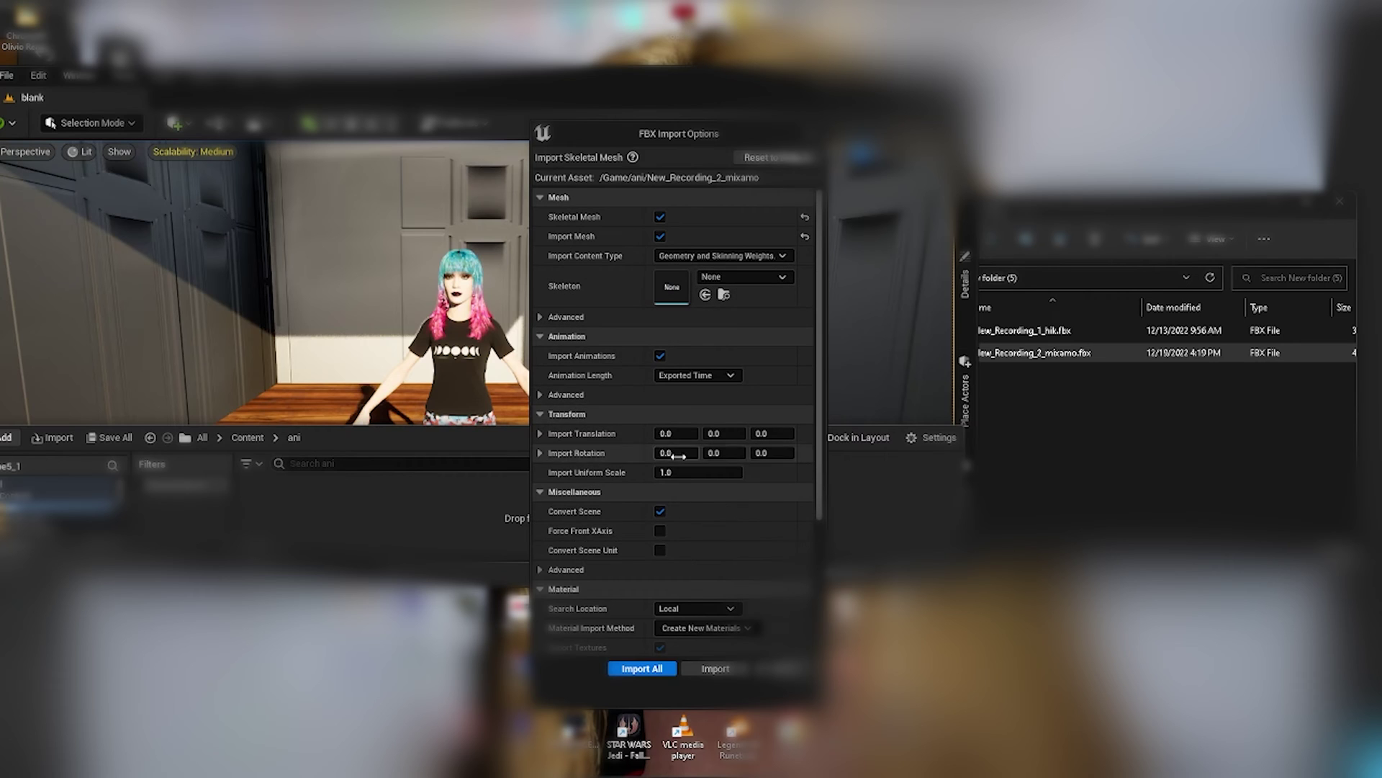
left_click(640, 669)
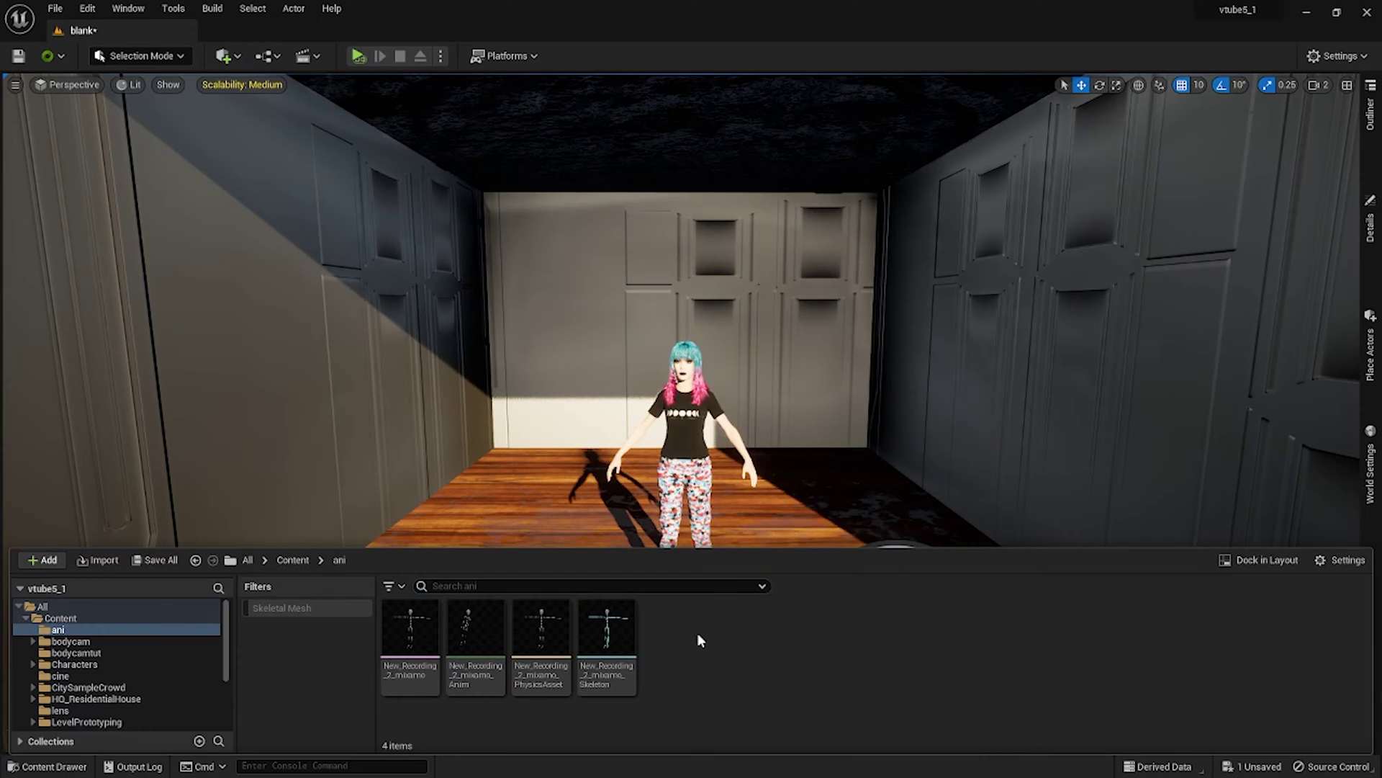
- Create an IK Rig in the ani folder based on the New_Recording_2_mixamo skeletal mesh
right_click(698, 634)
mouse_move(862, 360)
mouse_move(958, 638)
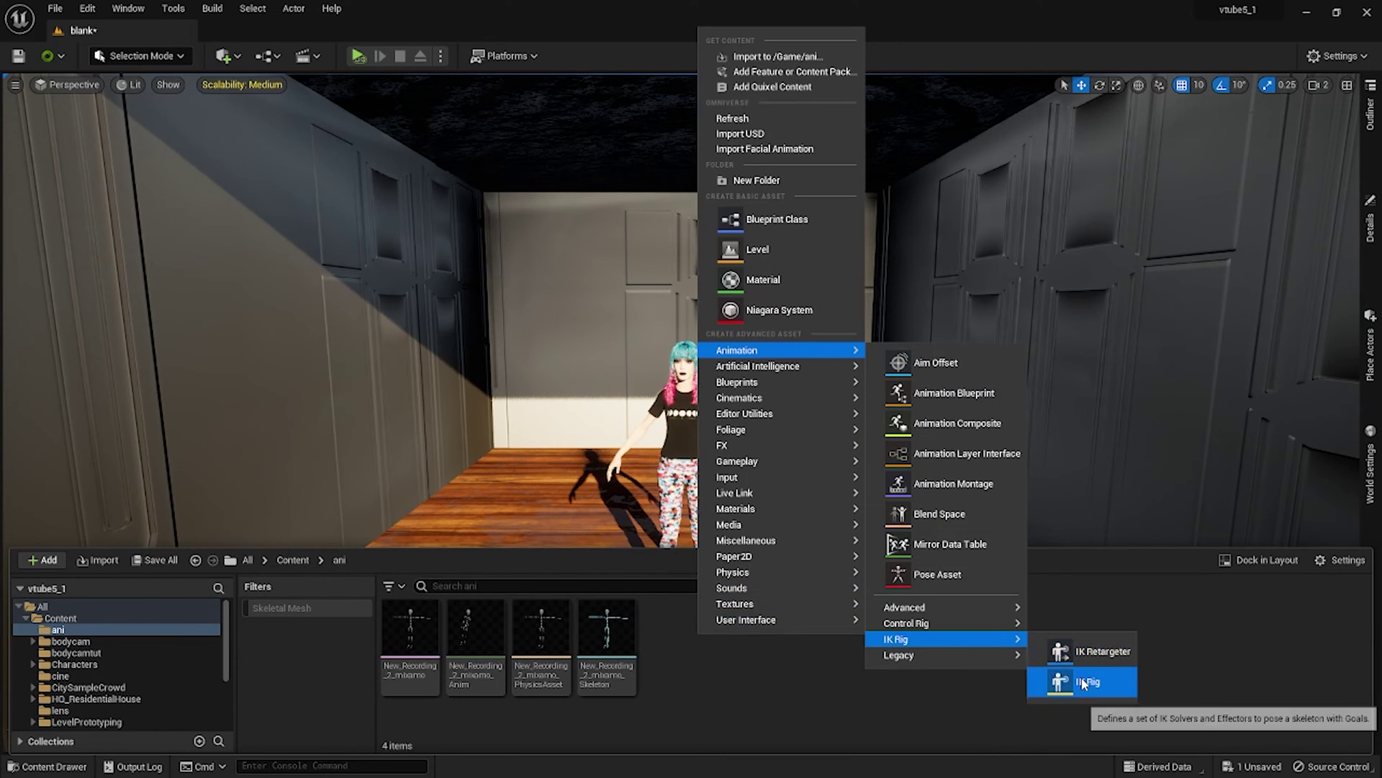
left_click(1081, 676)
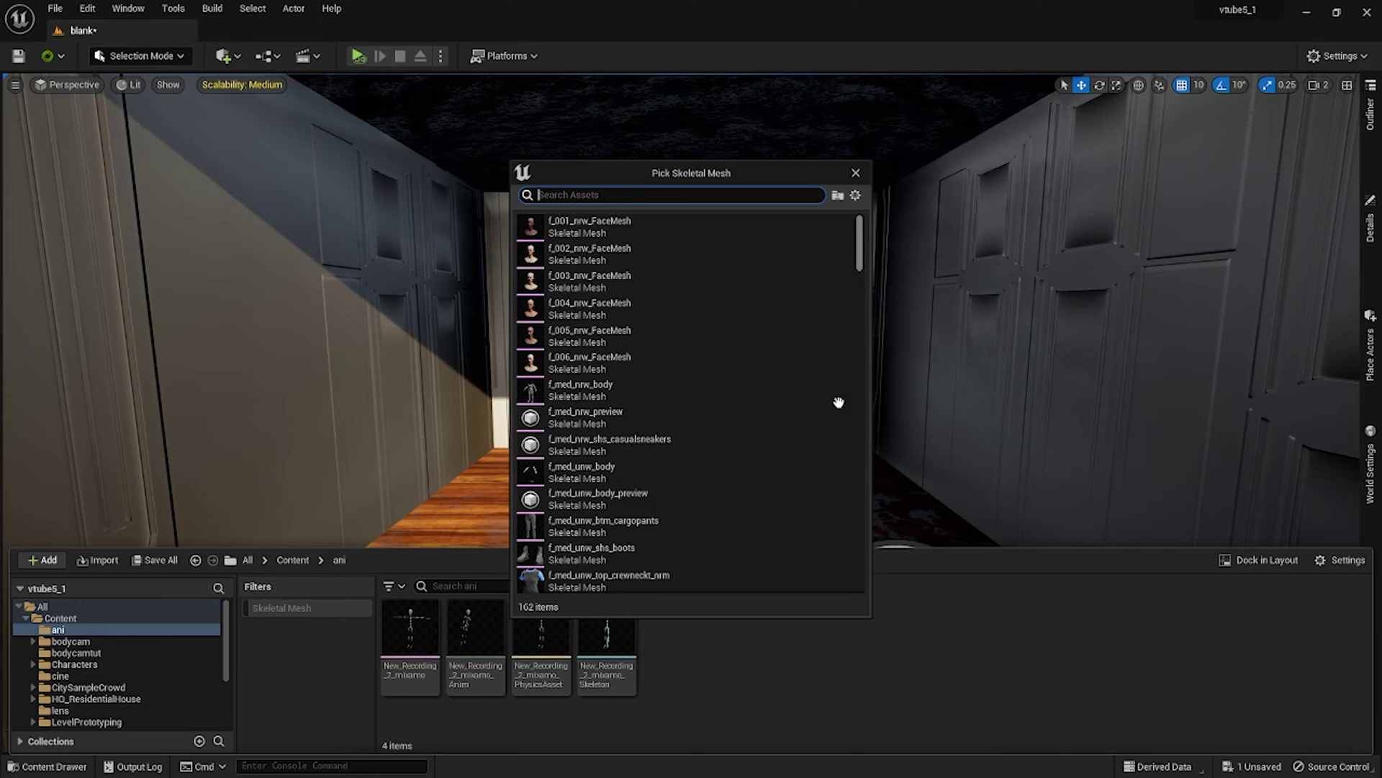
scroll(707, 376, "down", 4)
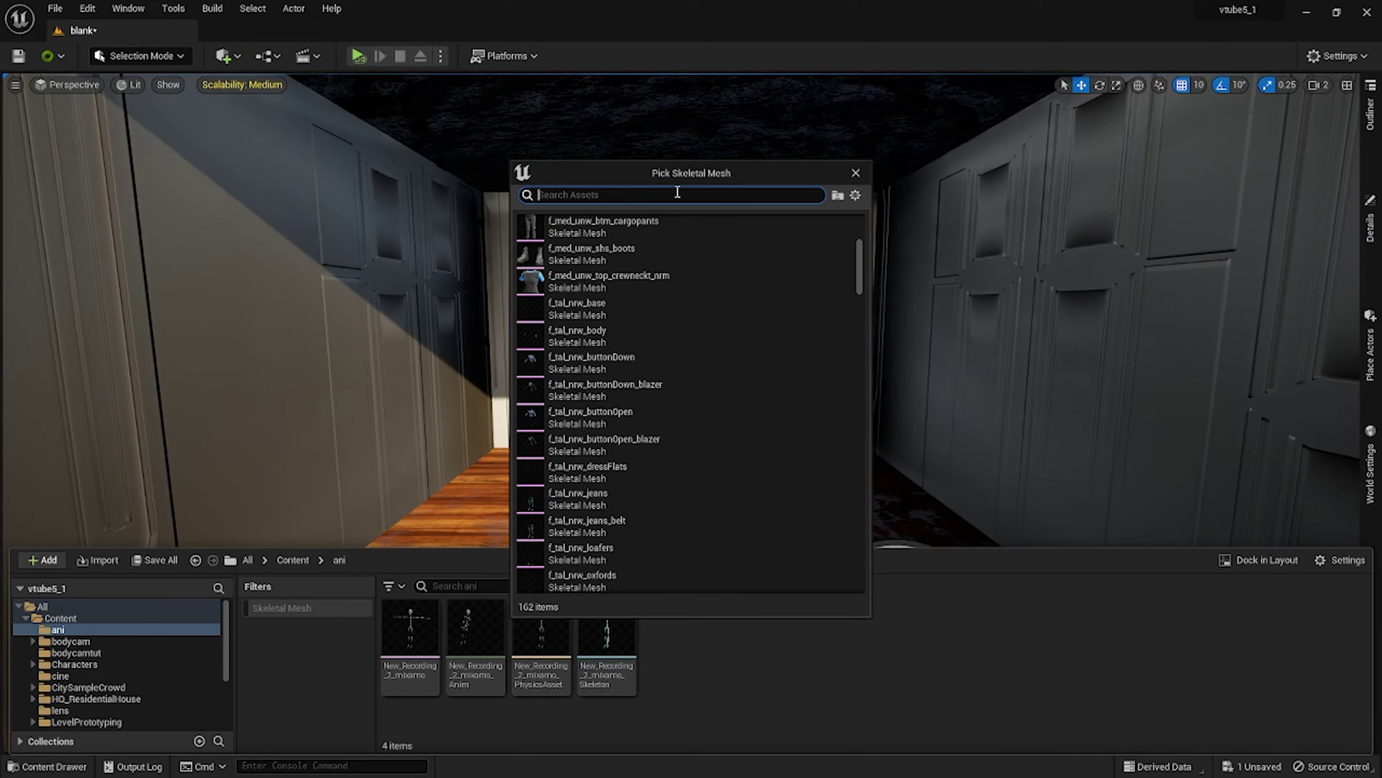
type("new")
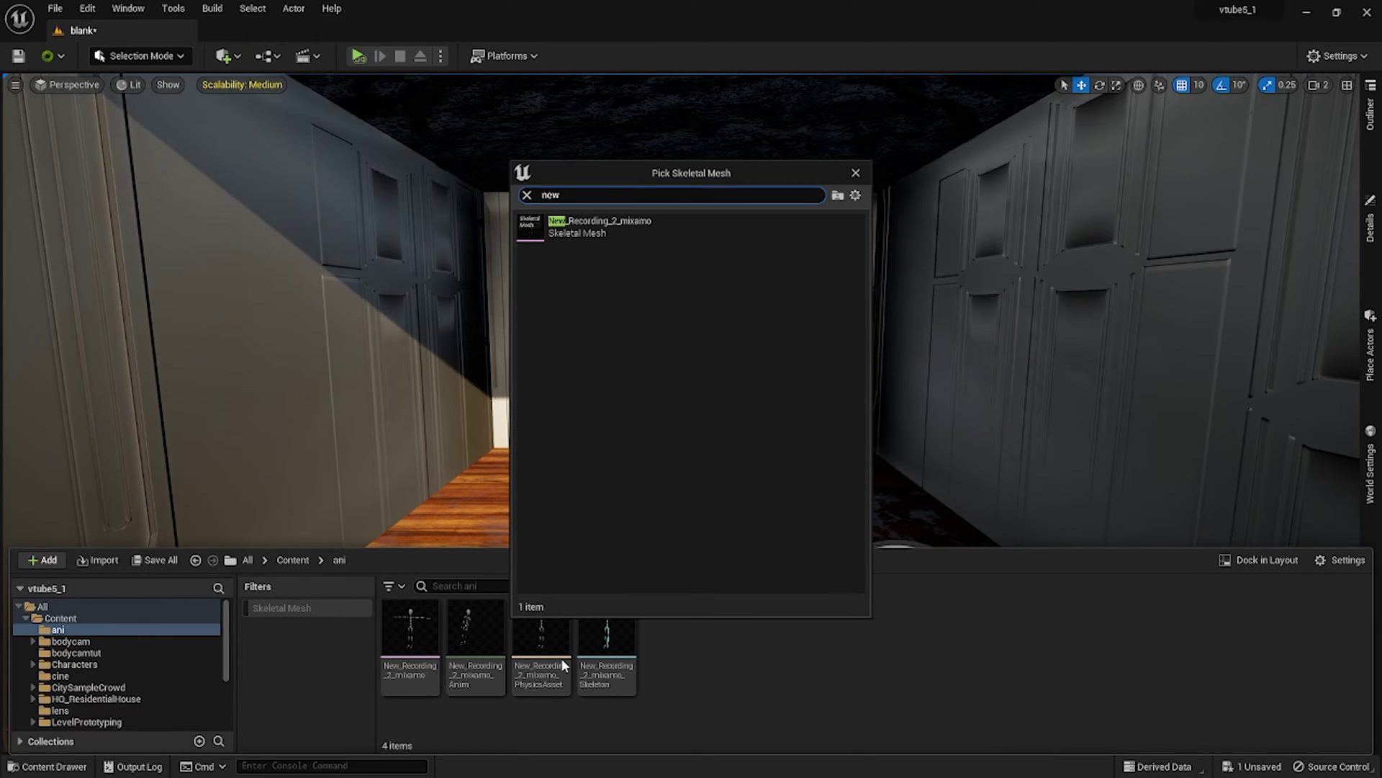
left_click(597, 229)
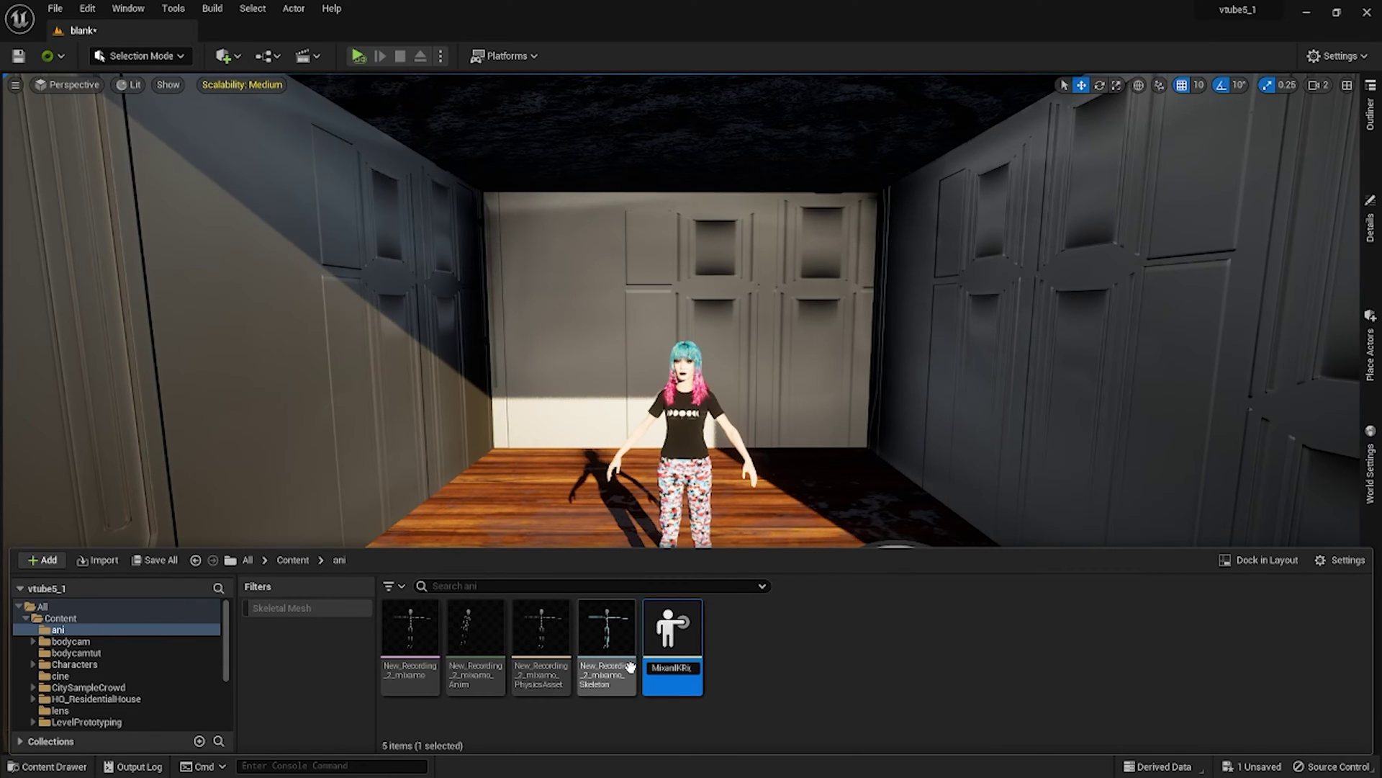
- Name the new IK Rig MixamoIKRig and save all unsaved assets
type("mo")
key("Return")
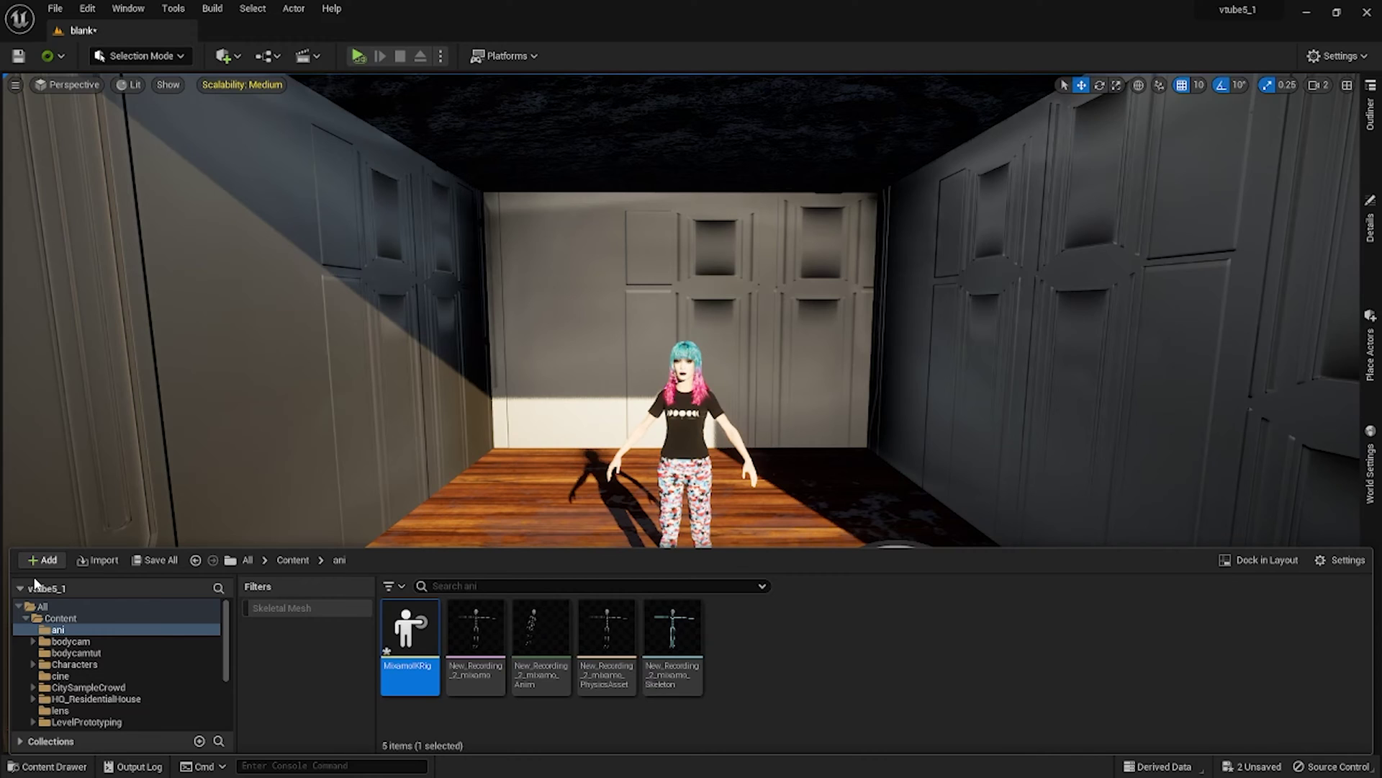
left_click(759, 648)
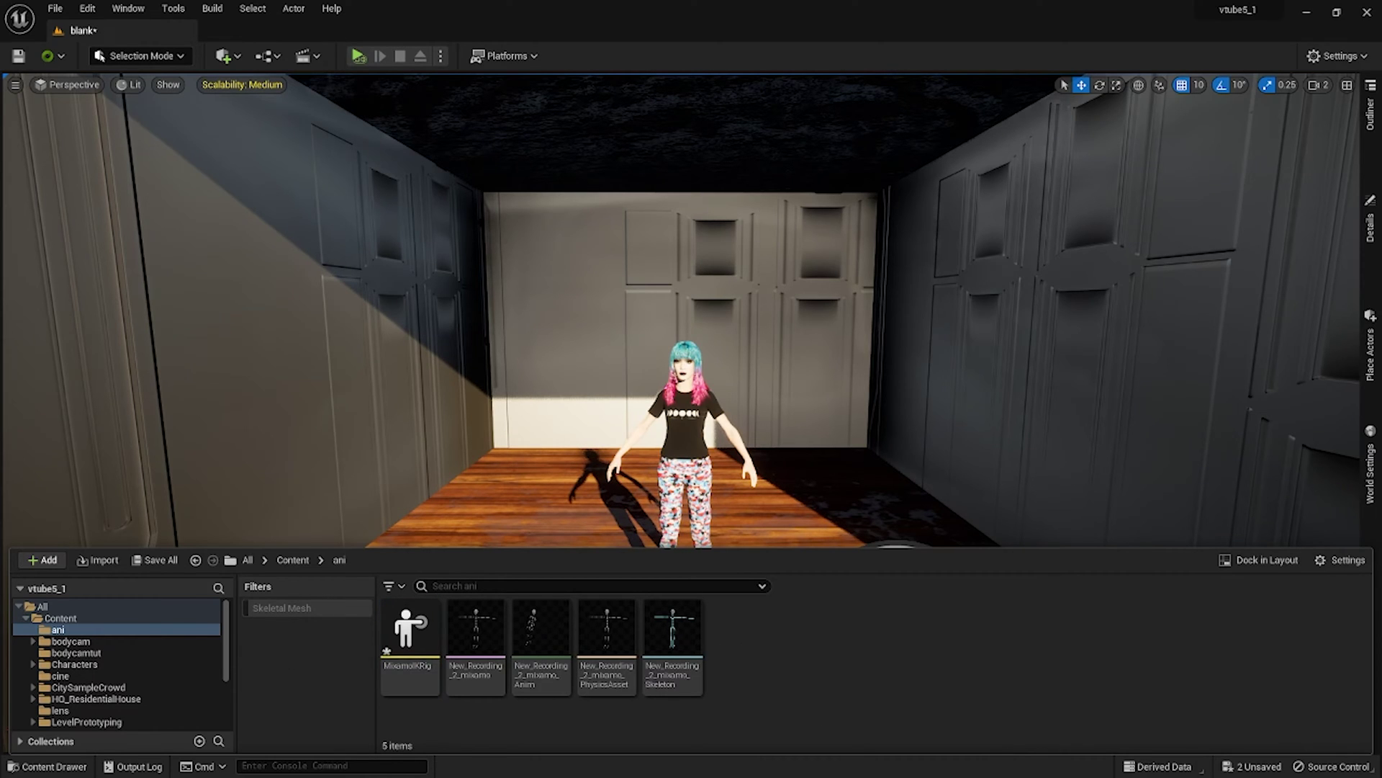
left_click(160, 560)
key("Return")
- Set the bone draw size to about 3.2 and draw the whole bone hierarchy in the MixamoIKRig preview
left_click(400, 84)
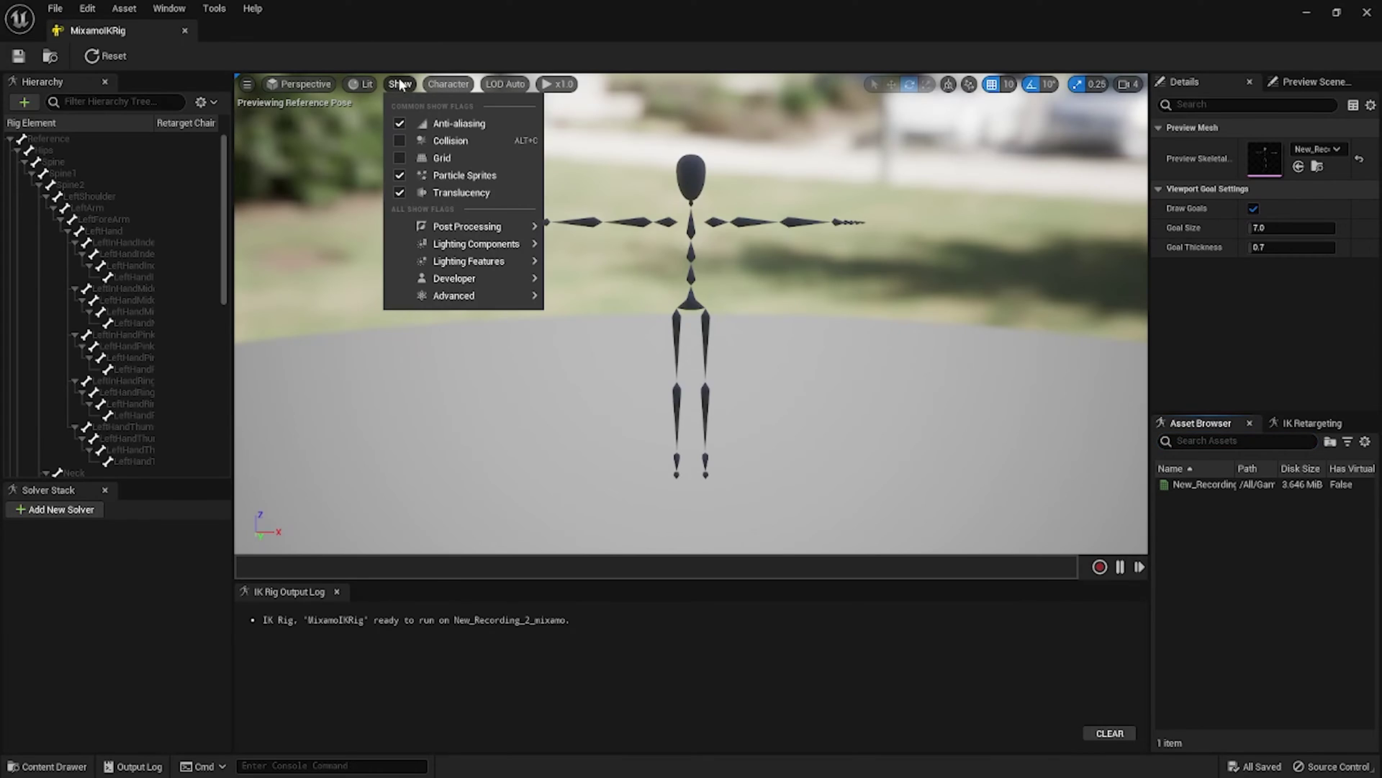
left_click(400, 85)
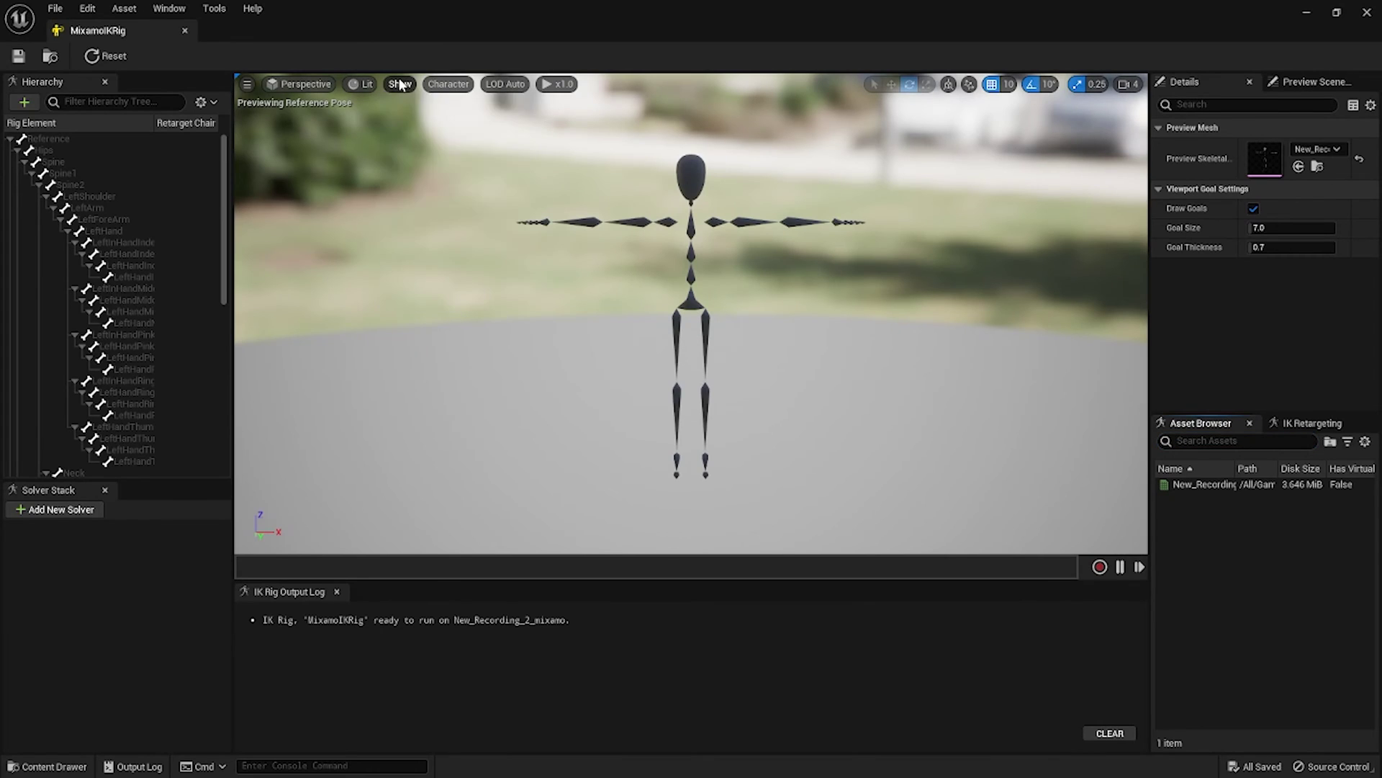
left_click(448, 85)
mouse_move(455, 154)
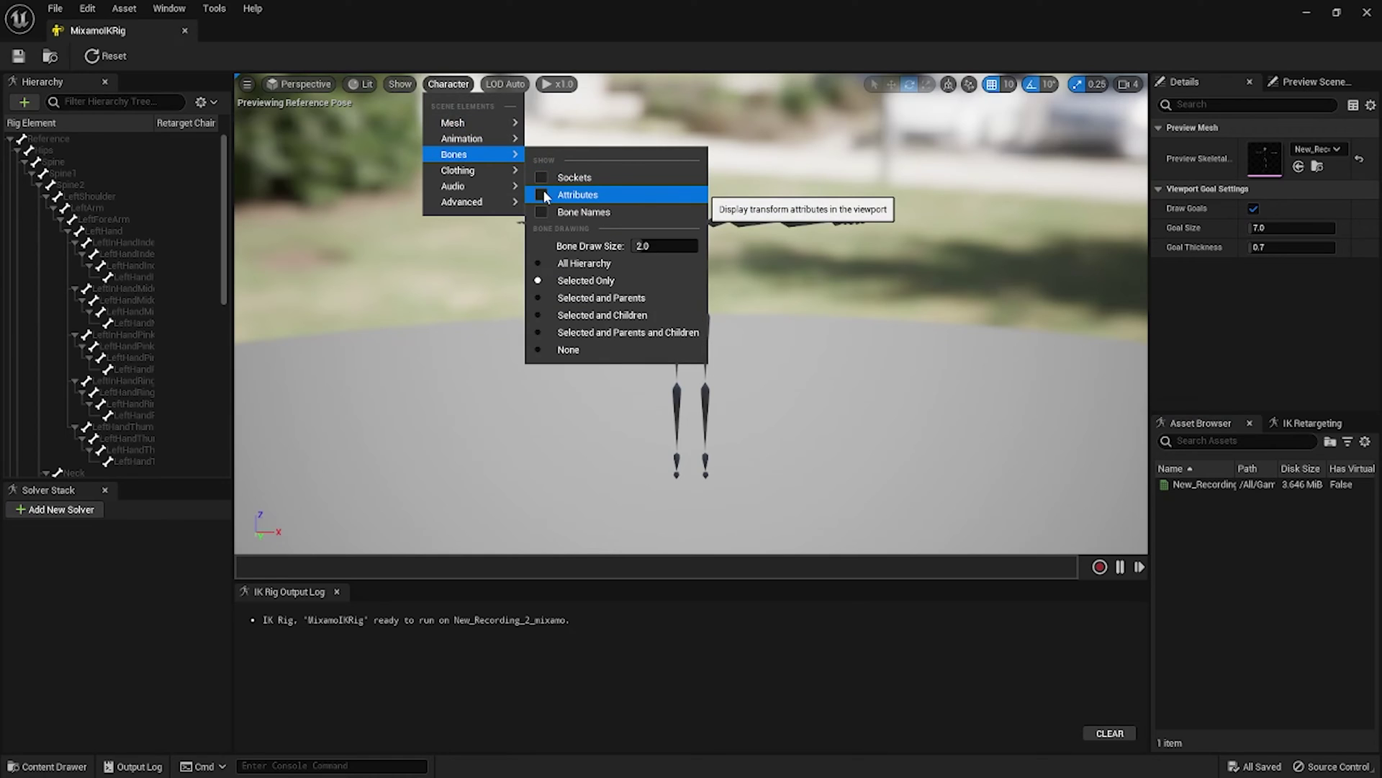
left_click_drag(655, 245, 702, 245)
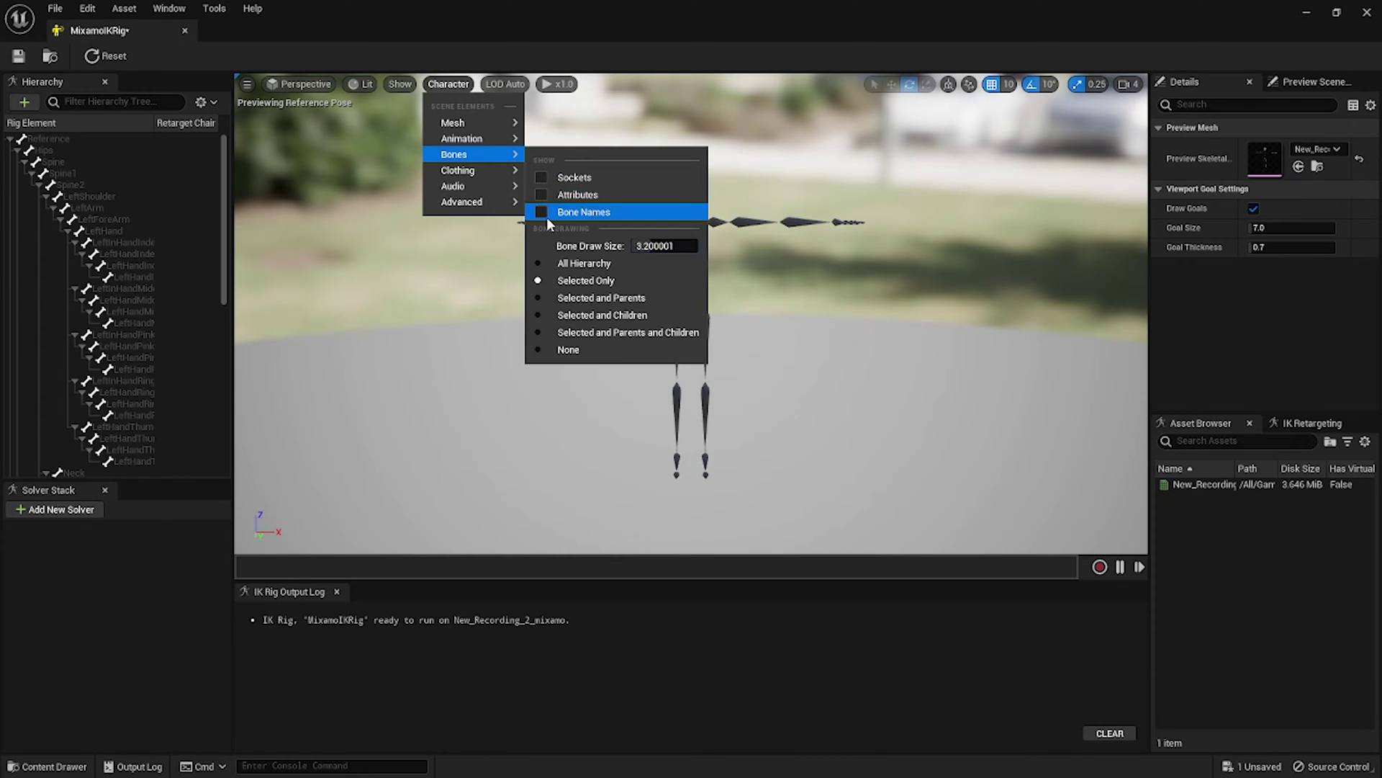
left_click(545, 213)
left_click(448, 84)
mouse_move(491, 154)
left_click(547, 213)
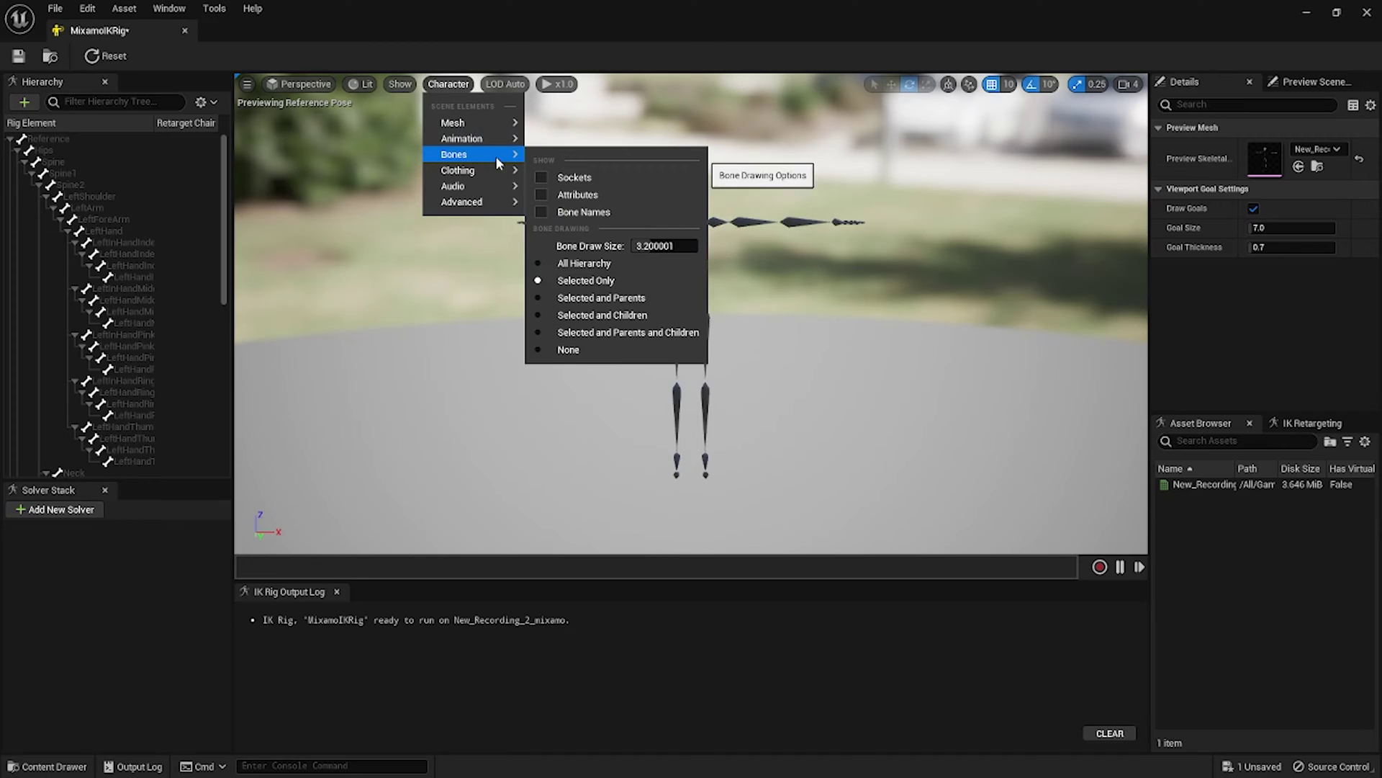
left_click(554, 263)
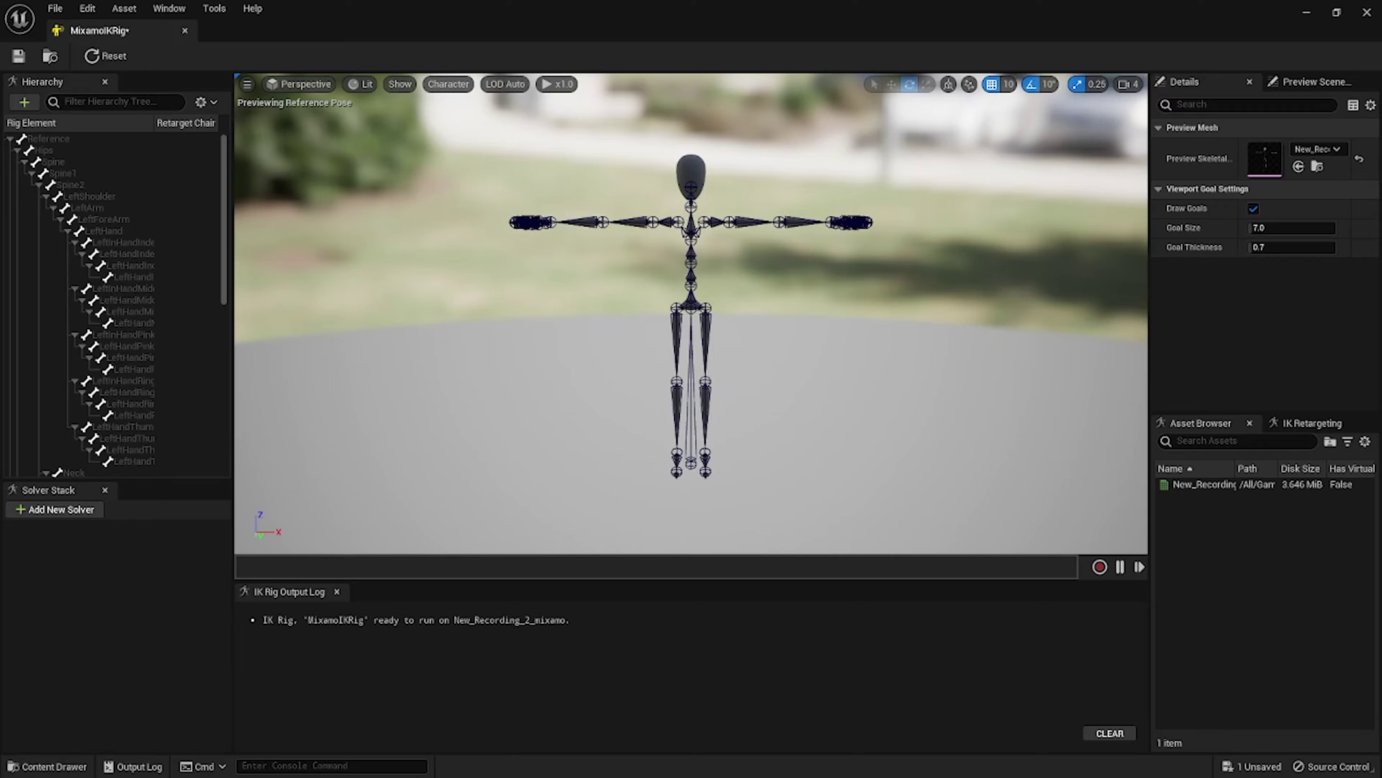
- Add a retarget chain named Leg_L to the IK Rig without a goal
left_click(1312, 423)
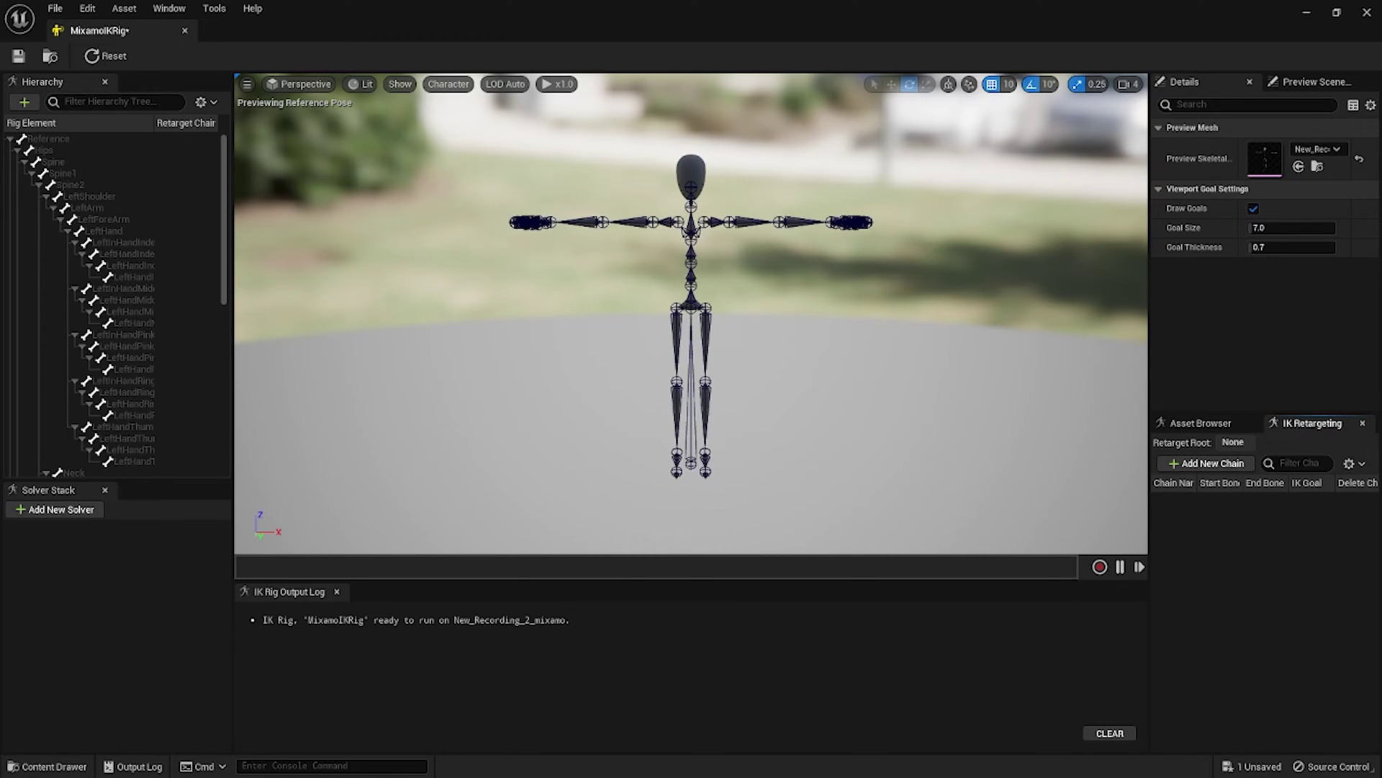
left_click(1207, 462)
left_click(721, 395)
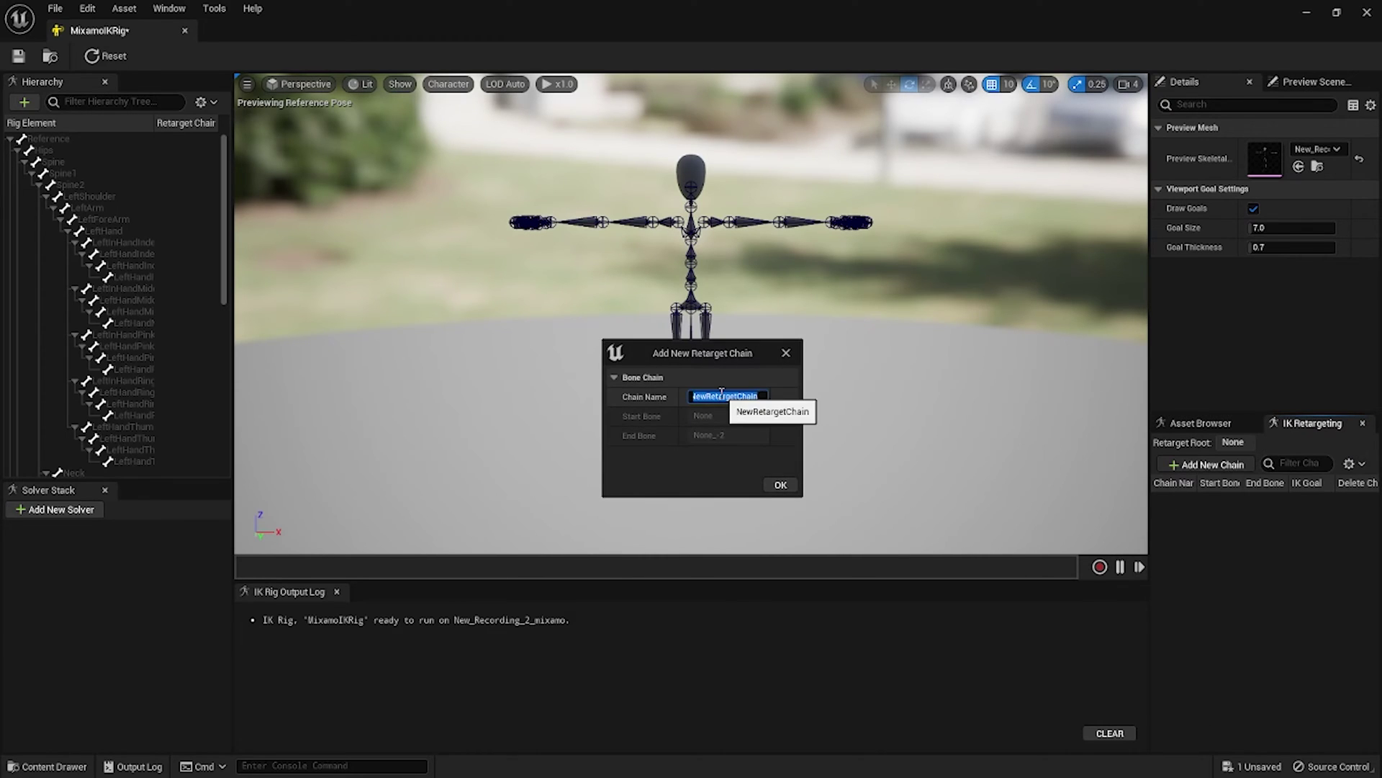
type("Leg_L")
left_click(781, 485)
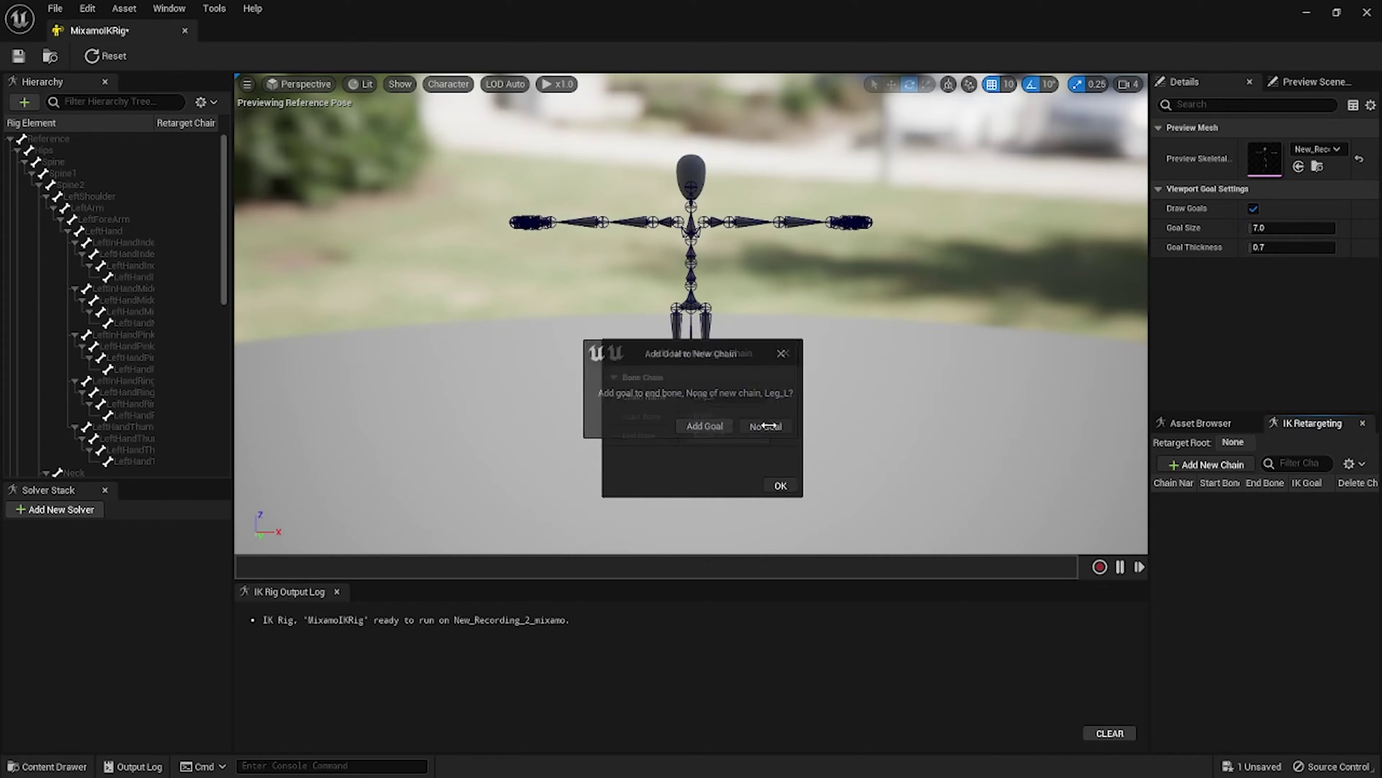
left_click(765, 426)
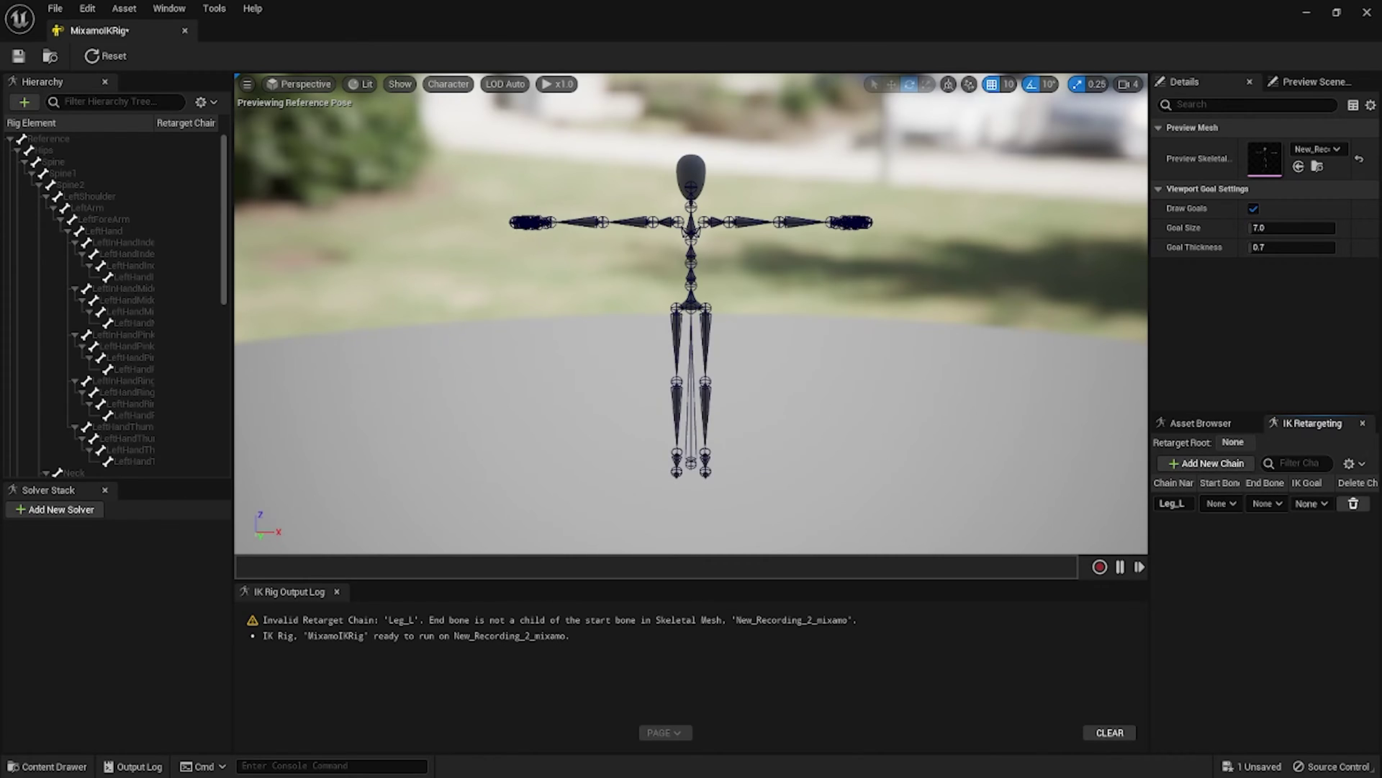
- Add a retarget chain named Leg_R to the IK Rig without a goal
left_click(1213, 465)
left_click(722, 397)
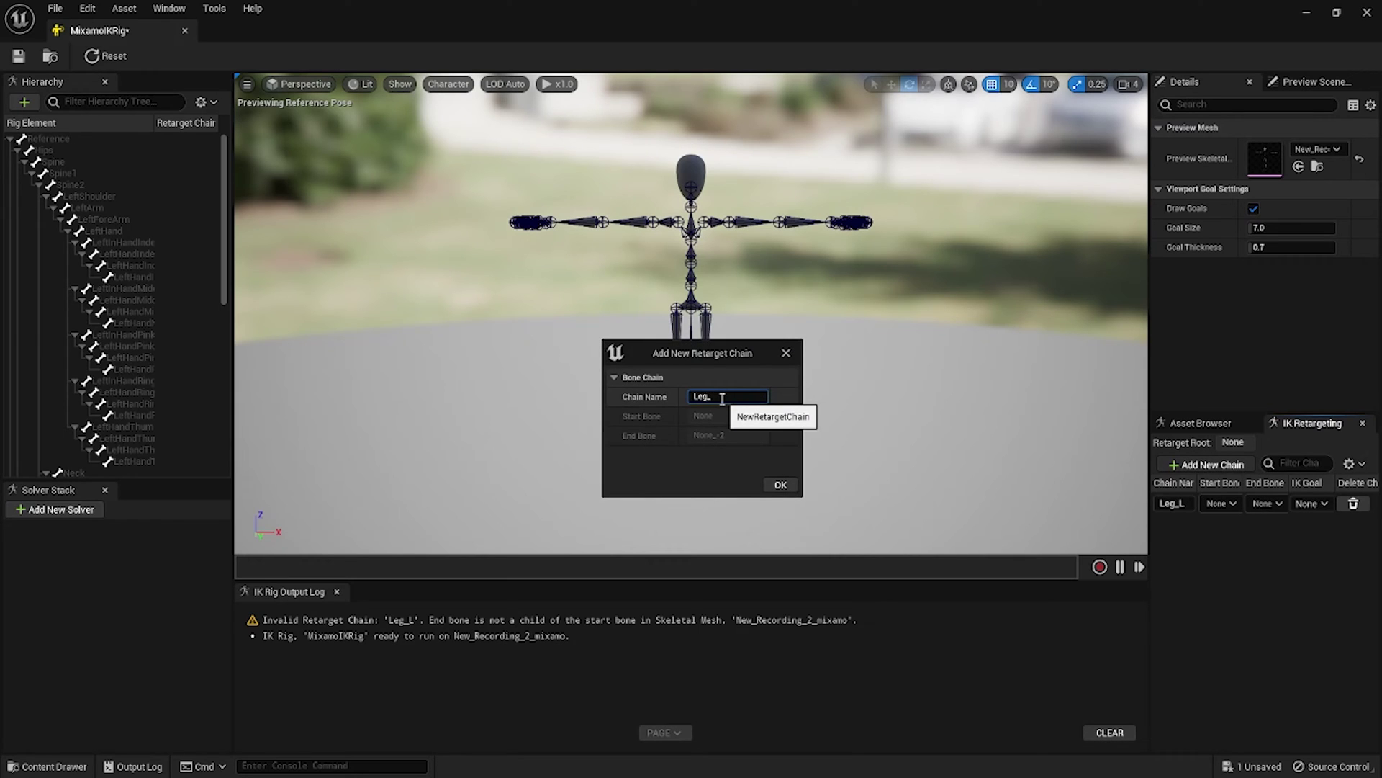
type("Leg_R")
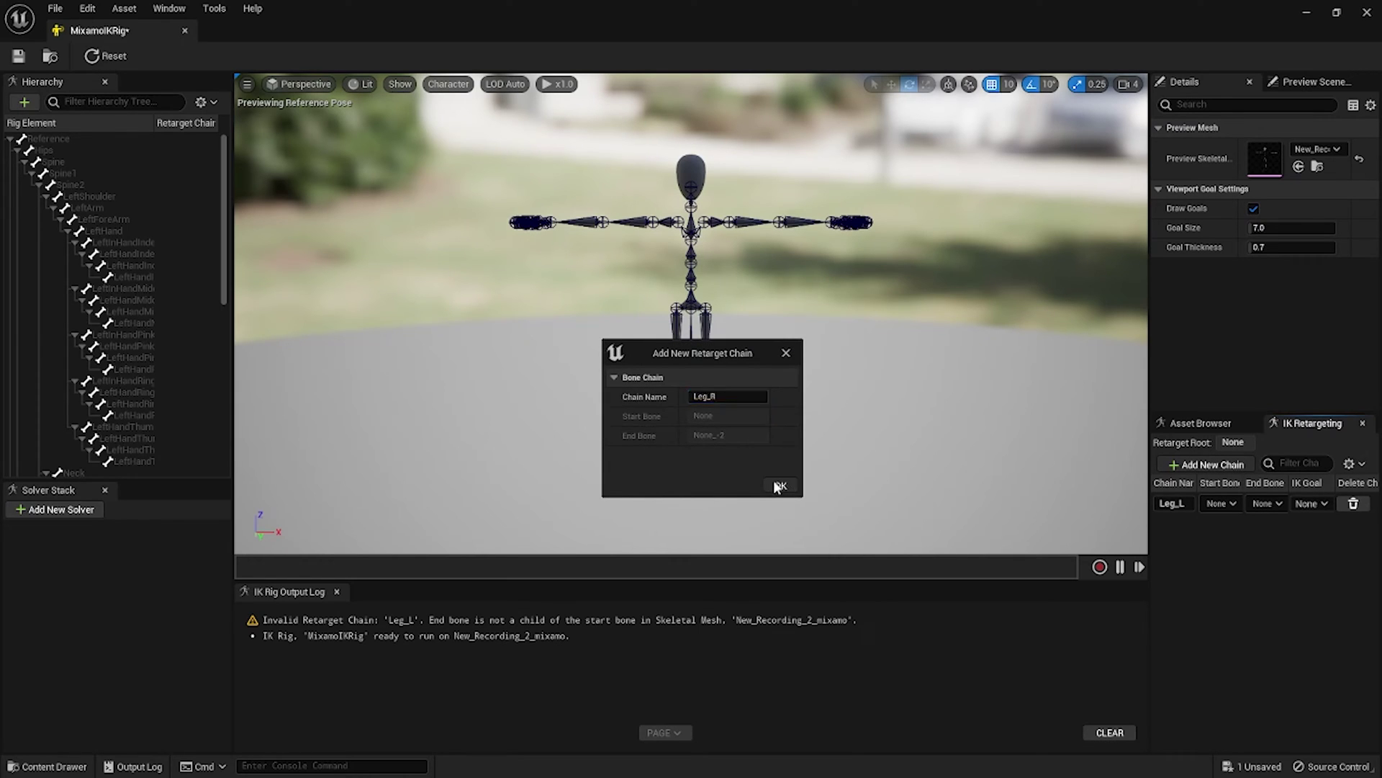
key("Return")
- Add a retarget chain named Hand_L to the IK Rig without a goal
left_click(1213, 464)
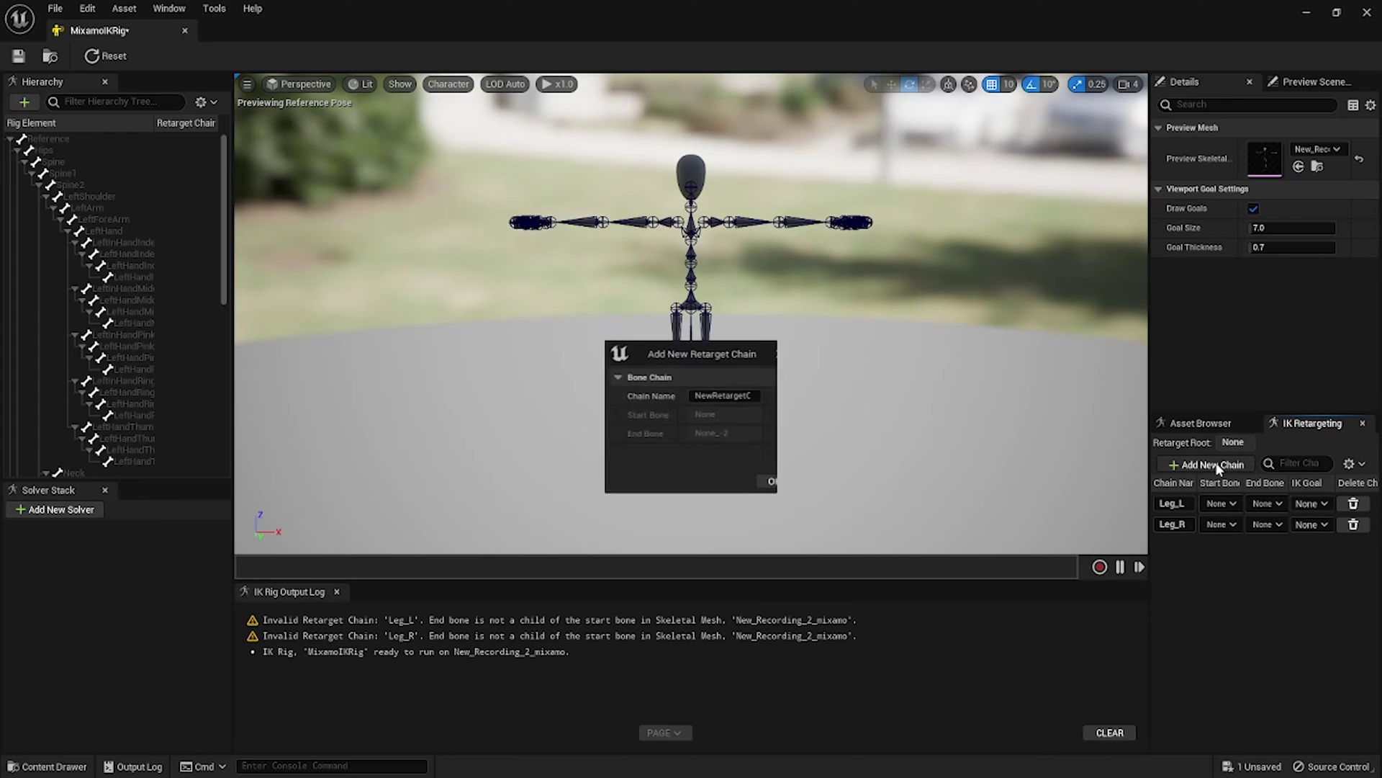
left_click(731, 397)
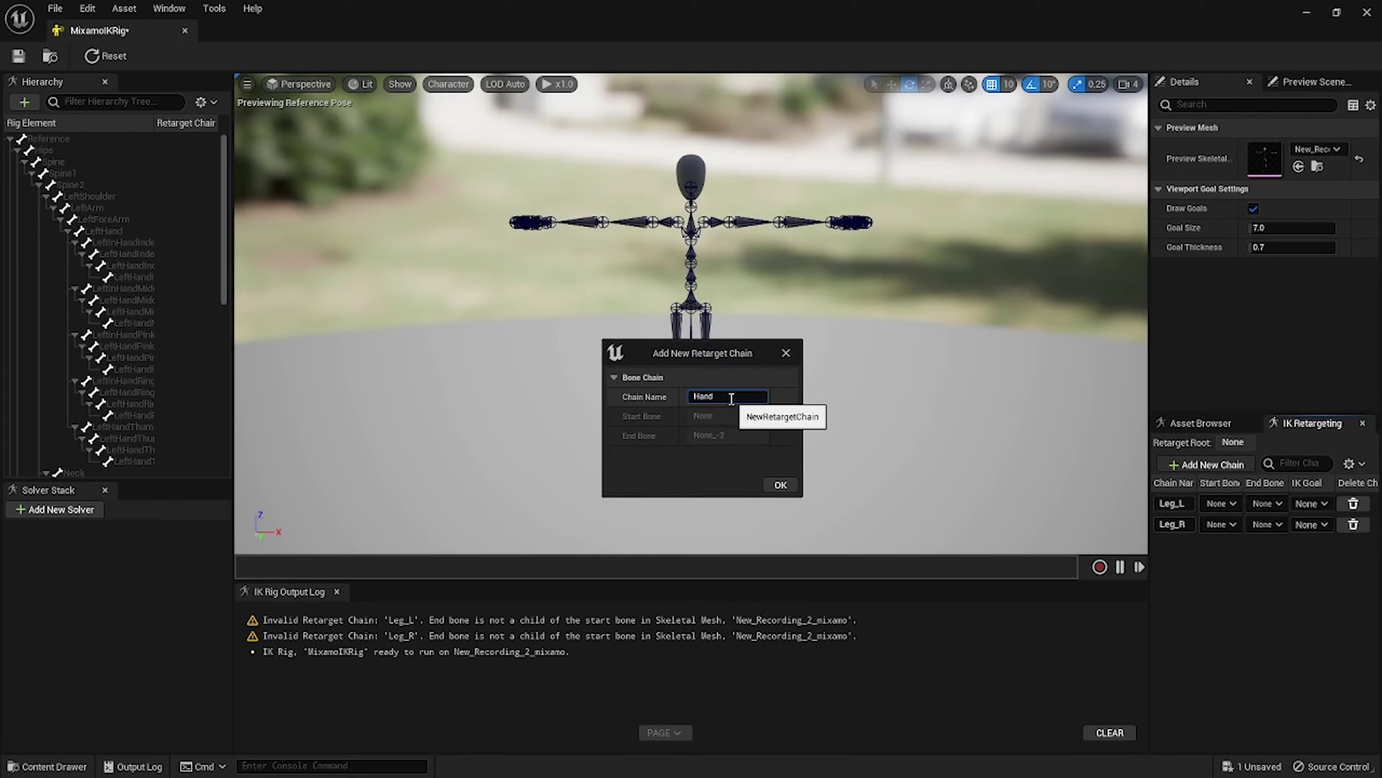
type("Hand_L")
key("Return")
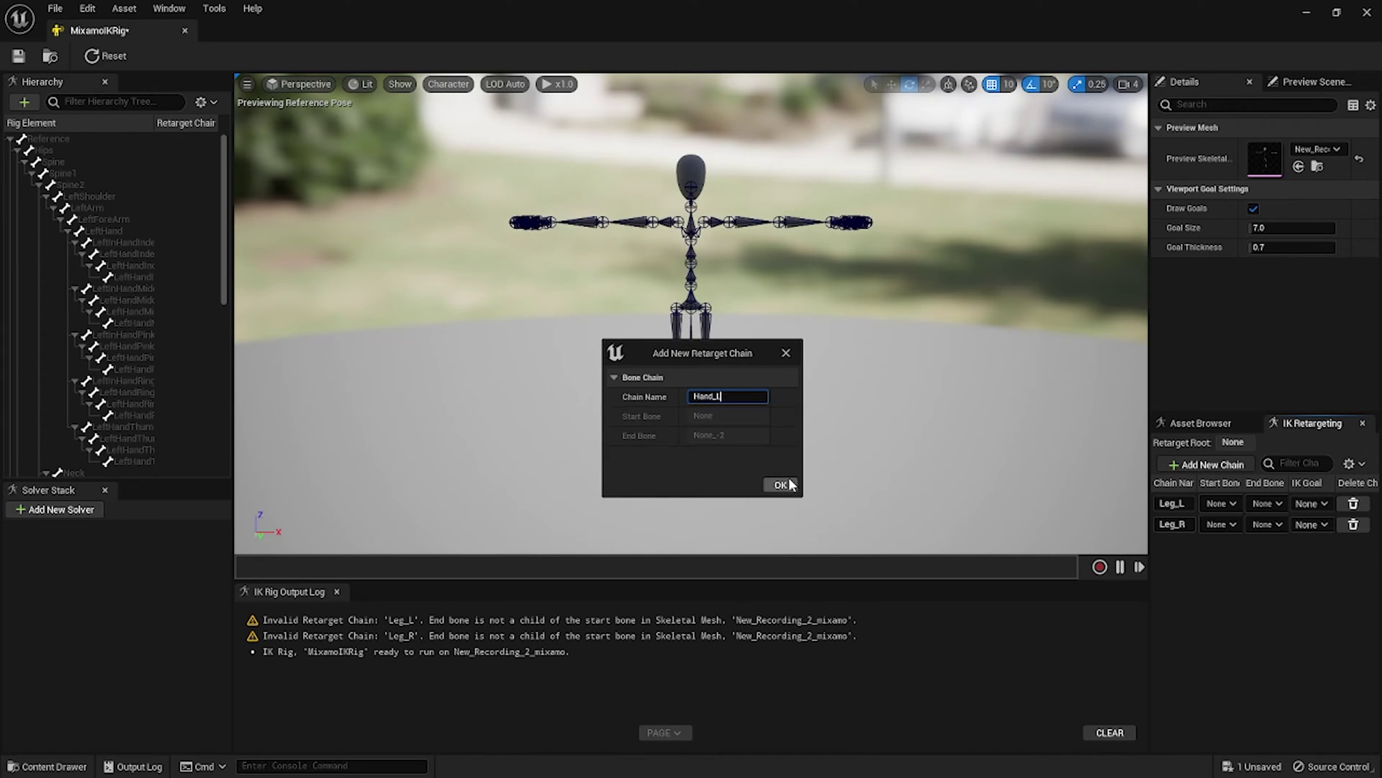
left_click(783, 430)
- Add a retarget chain named Hand_R to the IK Rig without a goal
left_click(1213, 464)
left_click(727, 397)
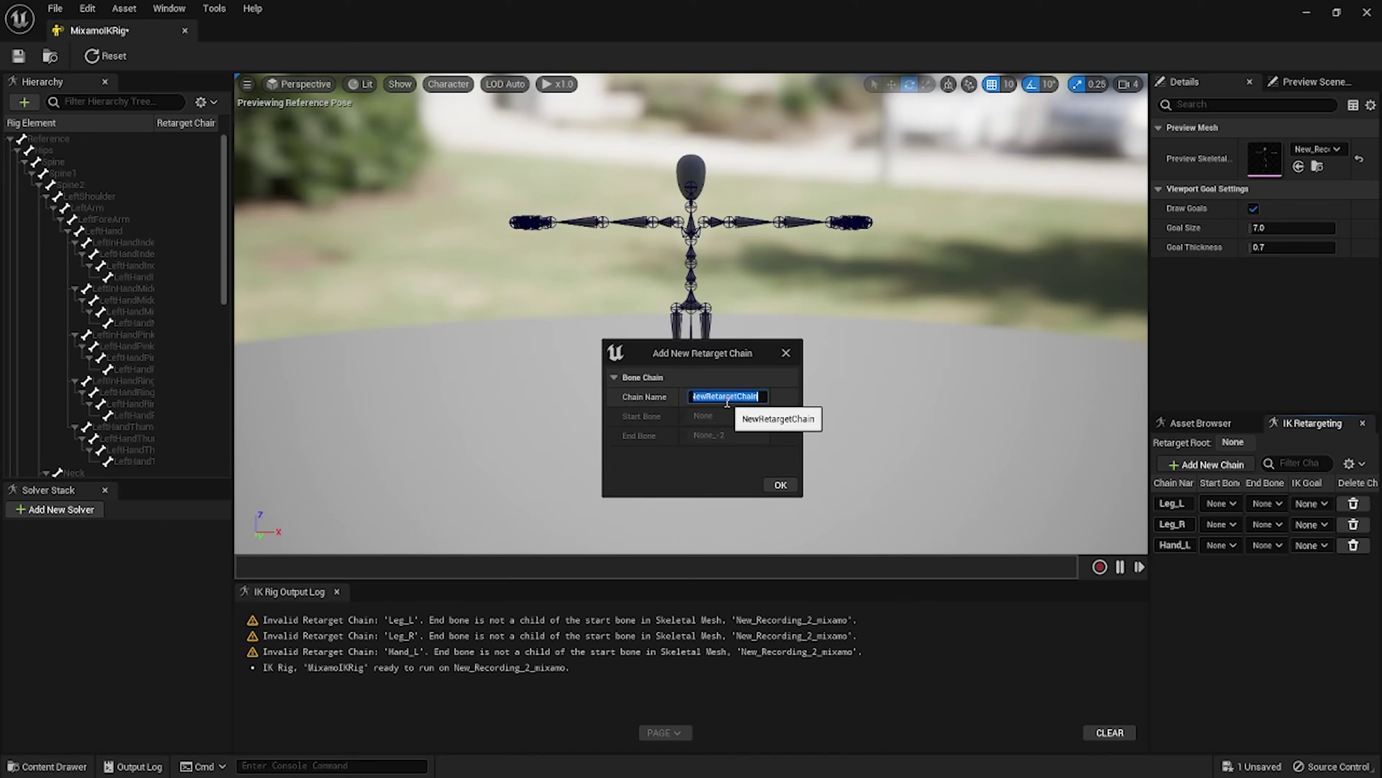
type("Hand_R")
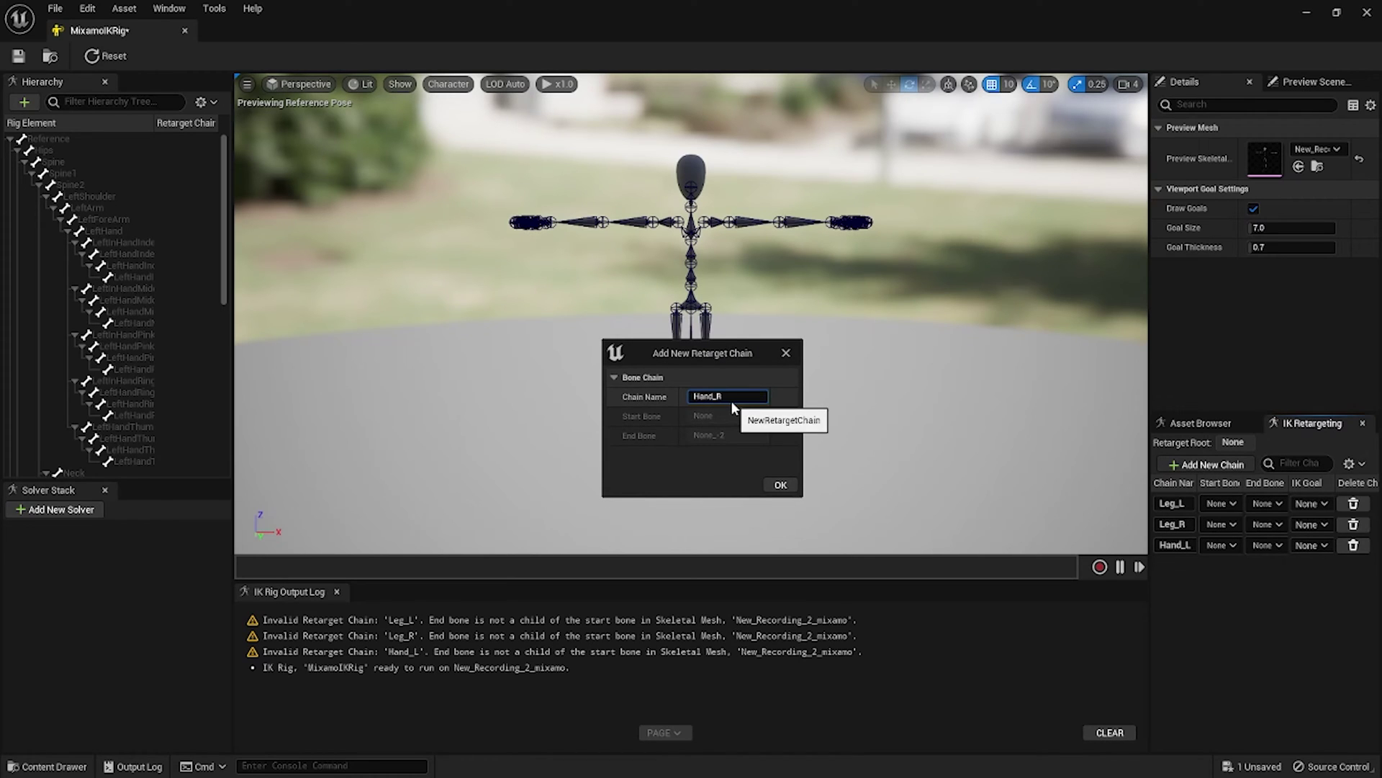
left_click(781, 484)
left_click(783, 430)
- Add a retarget chain named Head to the IK Rig without a goal
left_click(1214, 465)
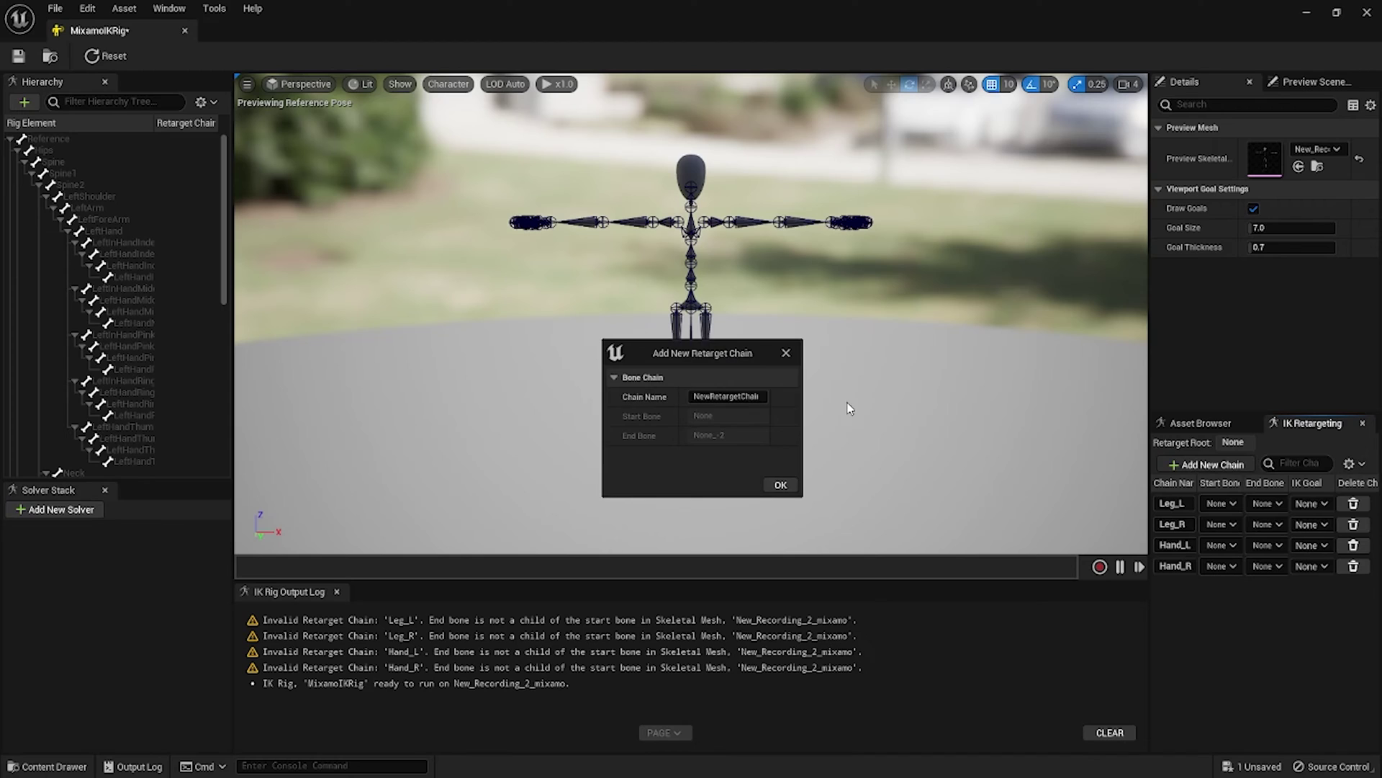
left_click(747, 395)
type("Head")
left_click(781, 485)
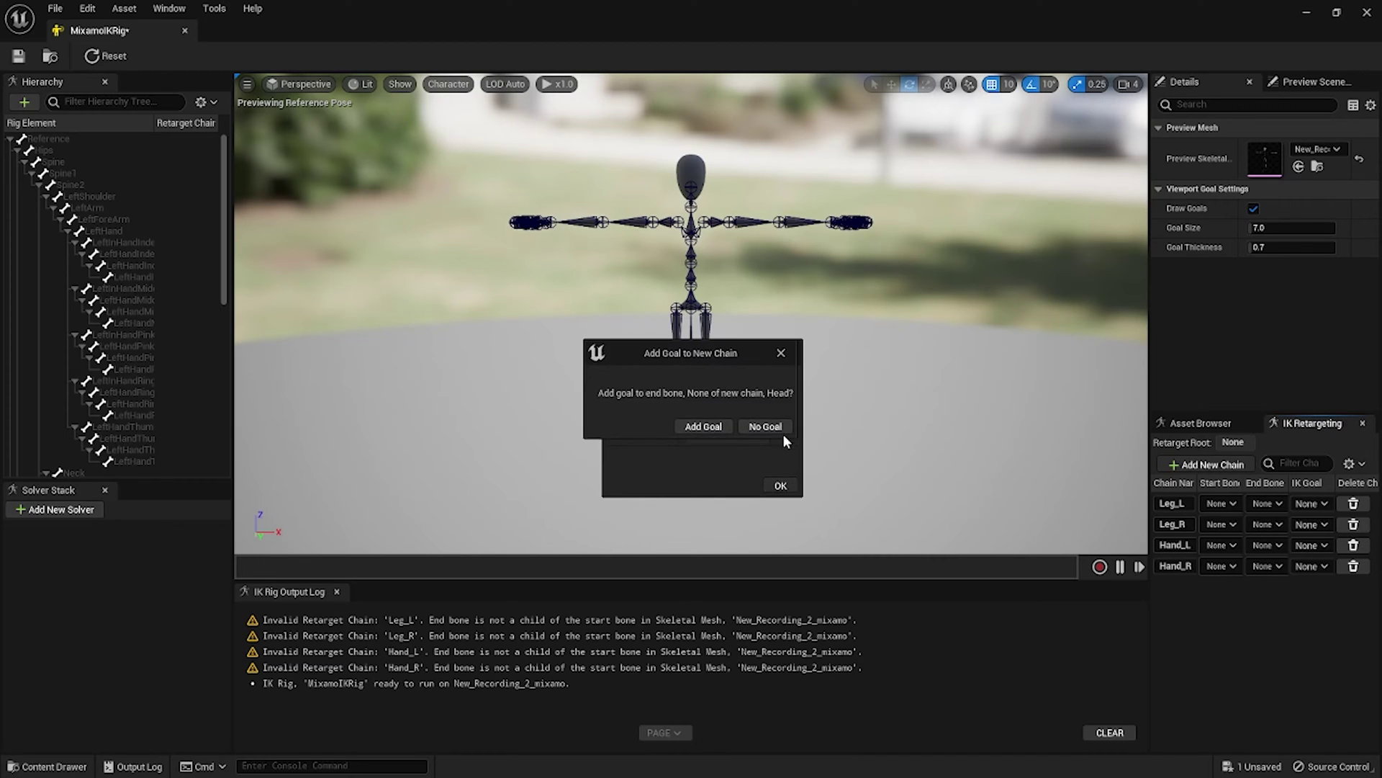
left_click(784, 431)
- Add a retarget chain named Spine to the IK Rig without a goal
left_click(1214, 464)
left_click(725, 395)
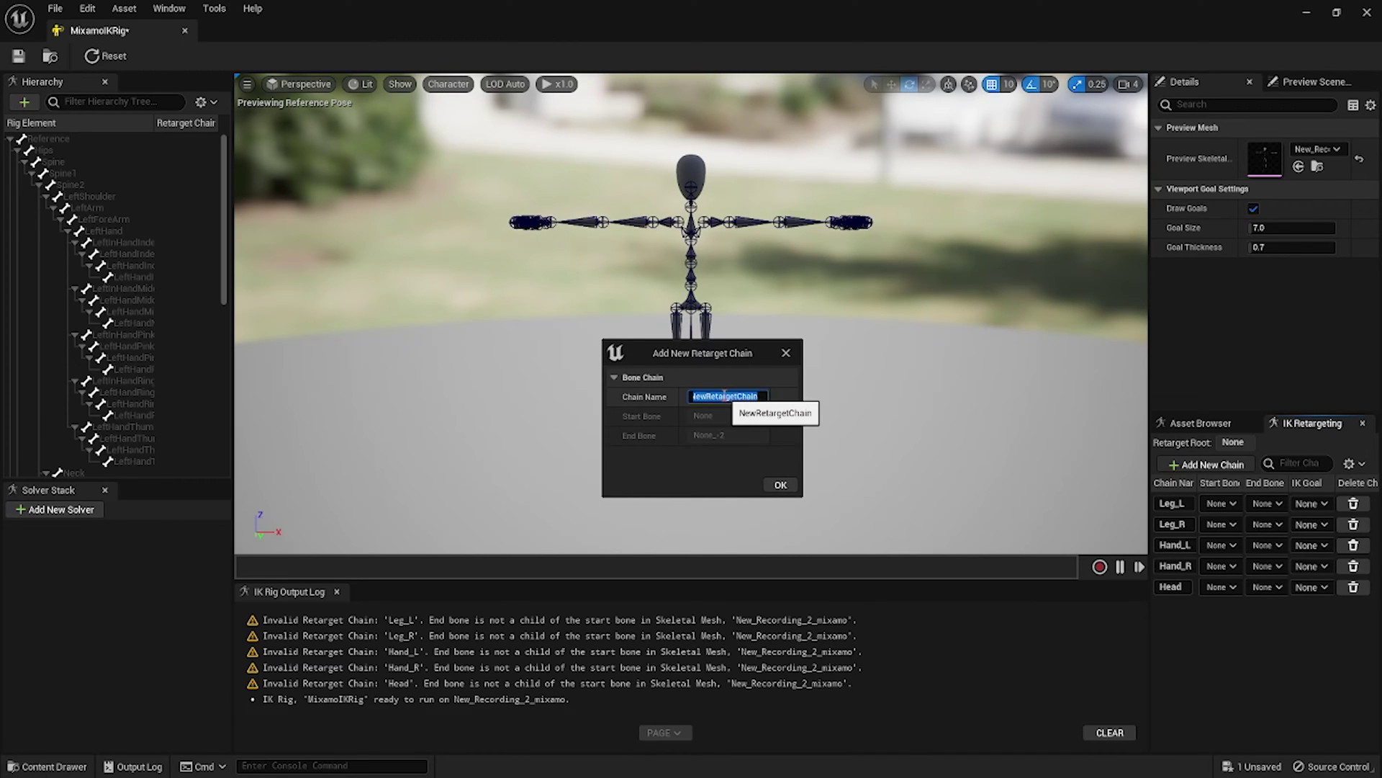
type("Spine")
left_click(780, 484)
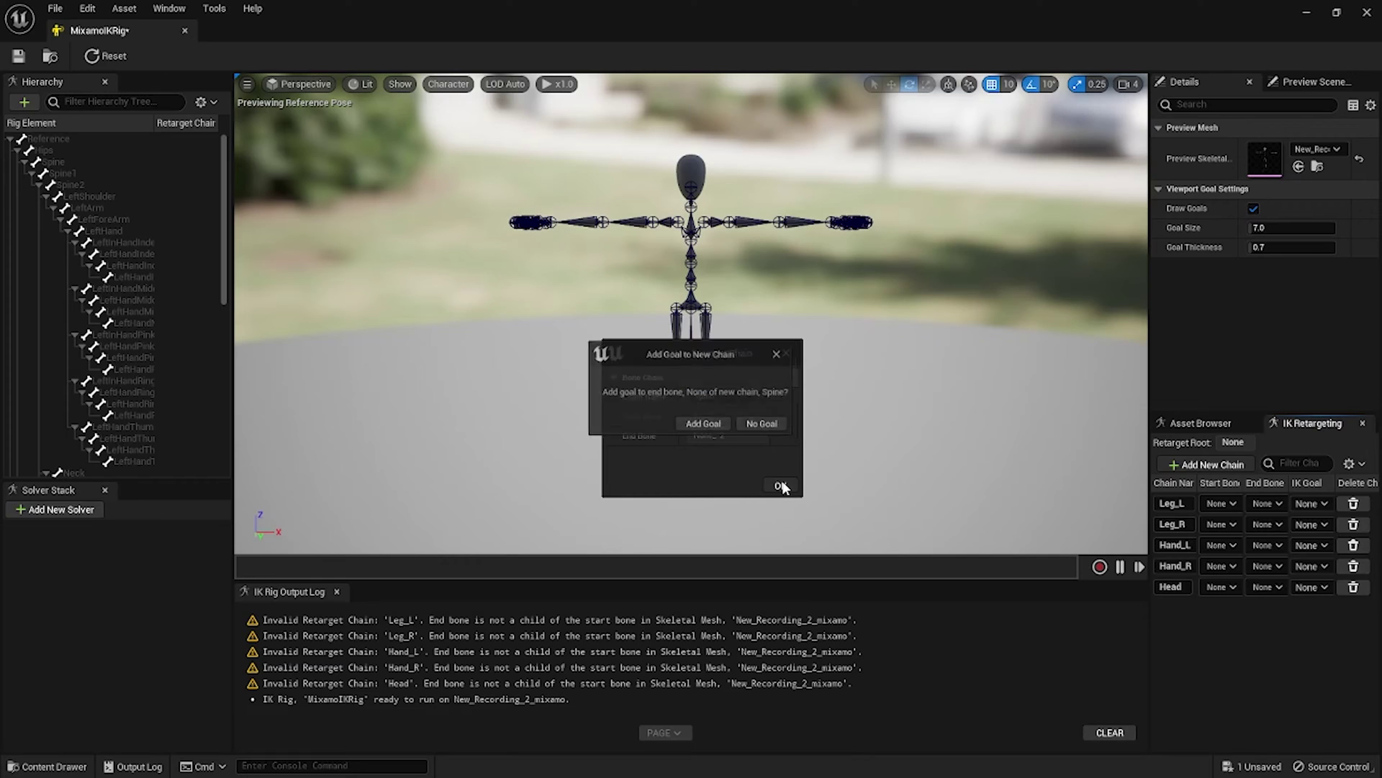
left_click(784, 431)
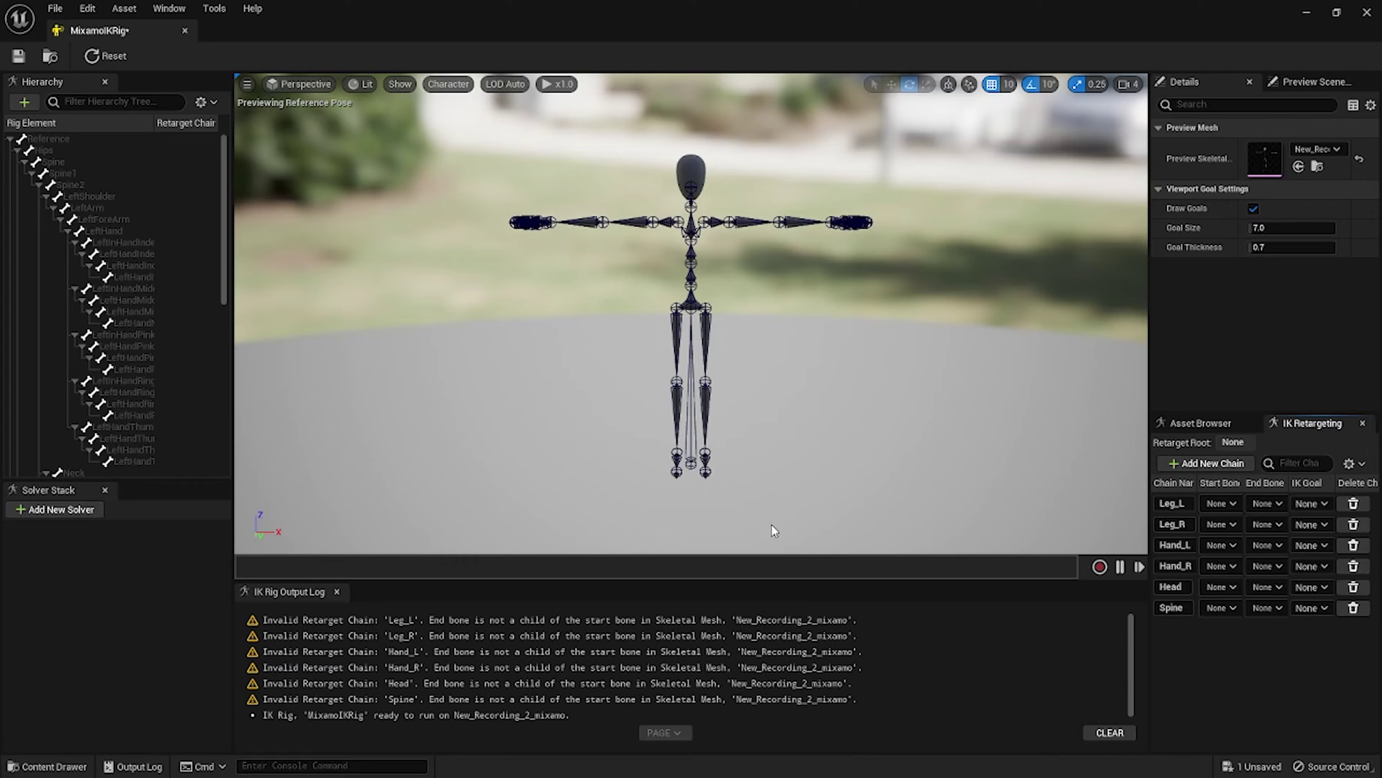
- Set the Leg_L chain's start bone to LeftUpLeg and its end bone to LeftToeBase
left_click(1221, 503)
type("leftup")
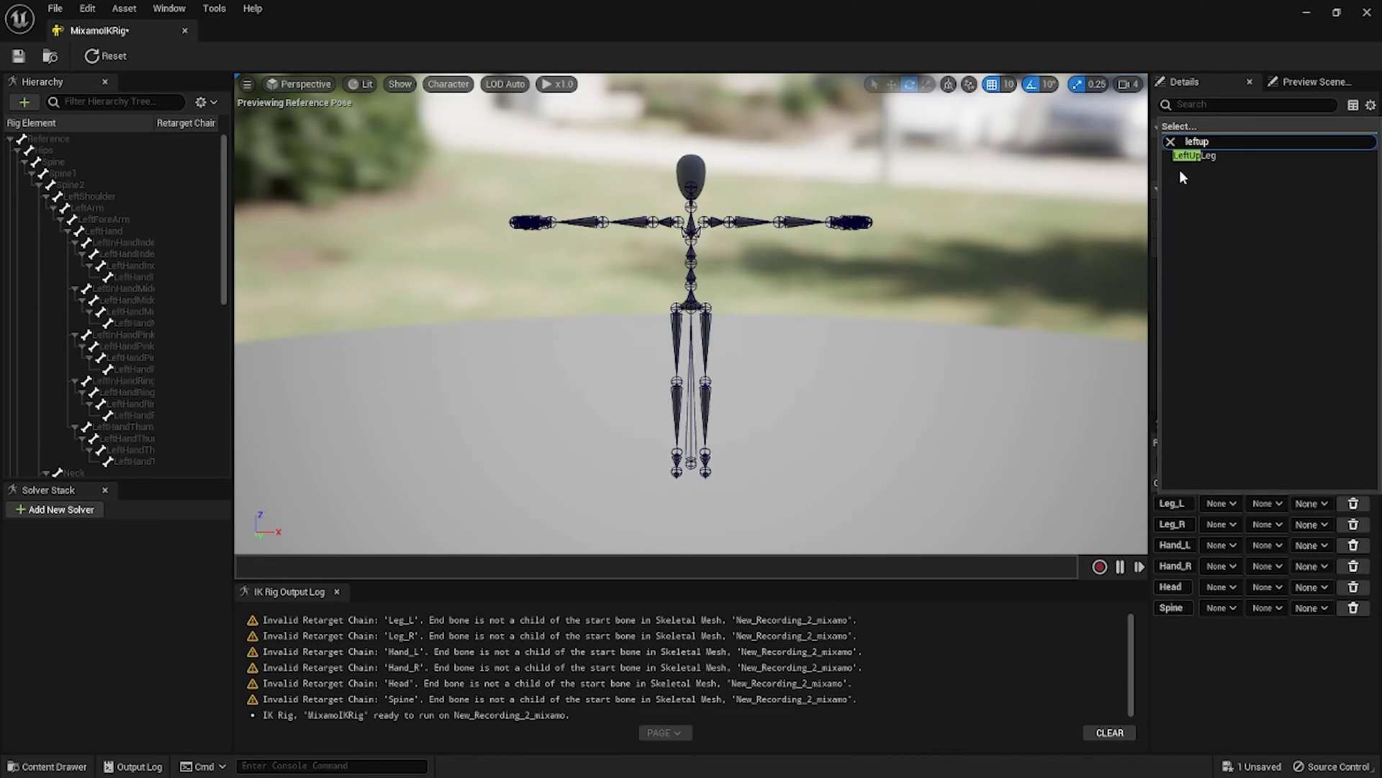
left_click(1188, 155)
left_click(1265, 503)
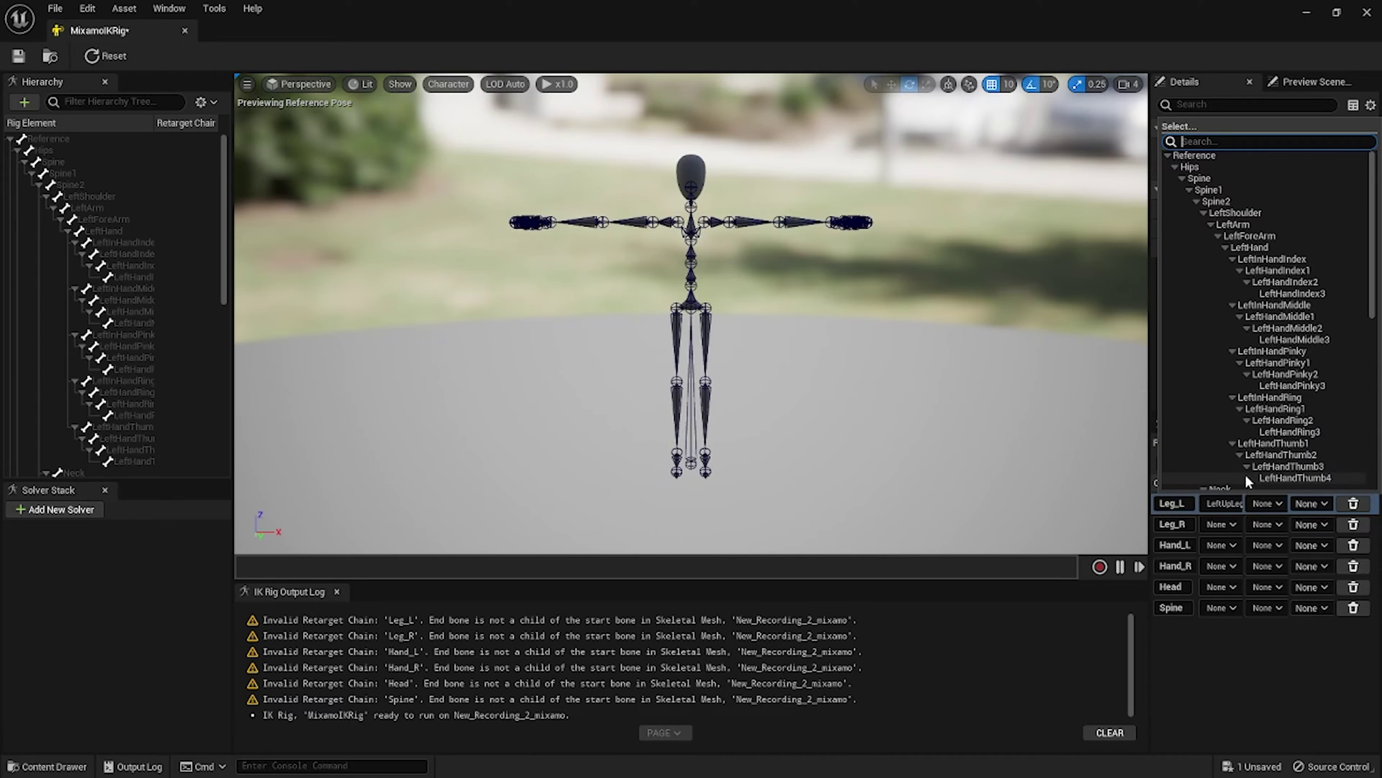
type("lefttoe")
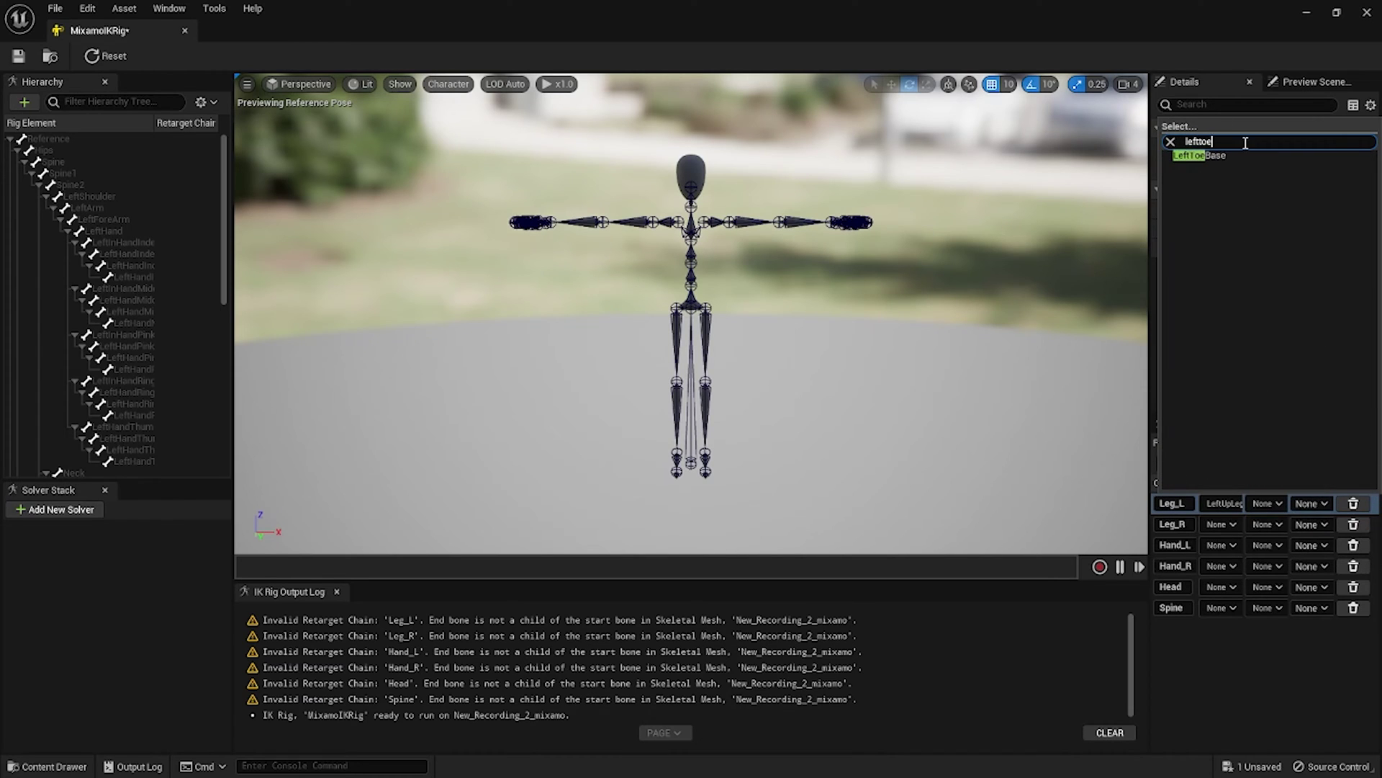
left_click(1199, 155)
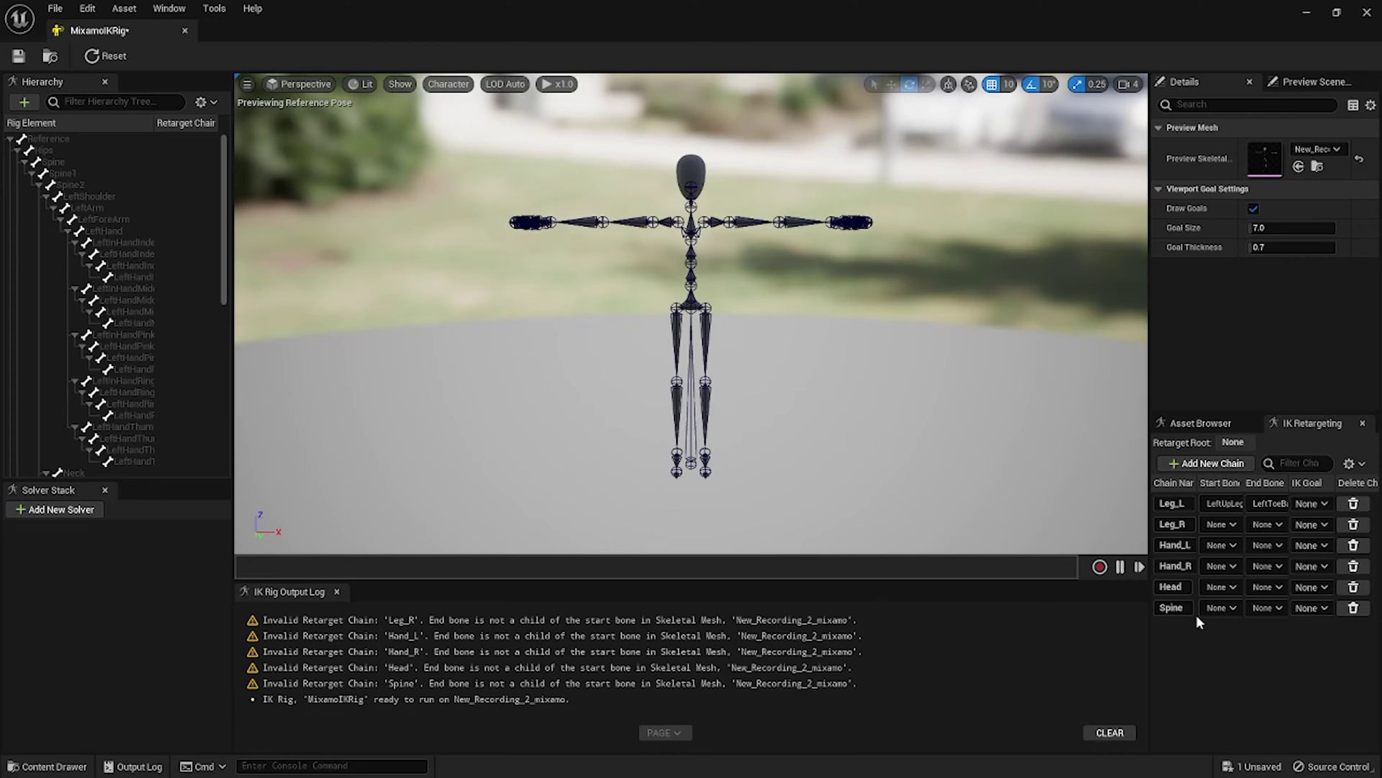
- Set the Leg_R chain's start bone to RightUpLeg and its end bone to RightToeBase, widening the chain list for readability
left_click(1174, 524)
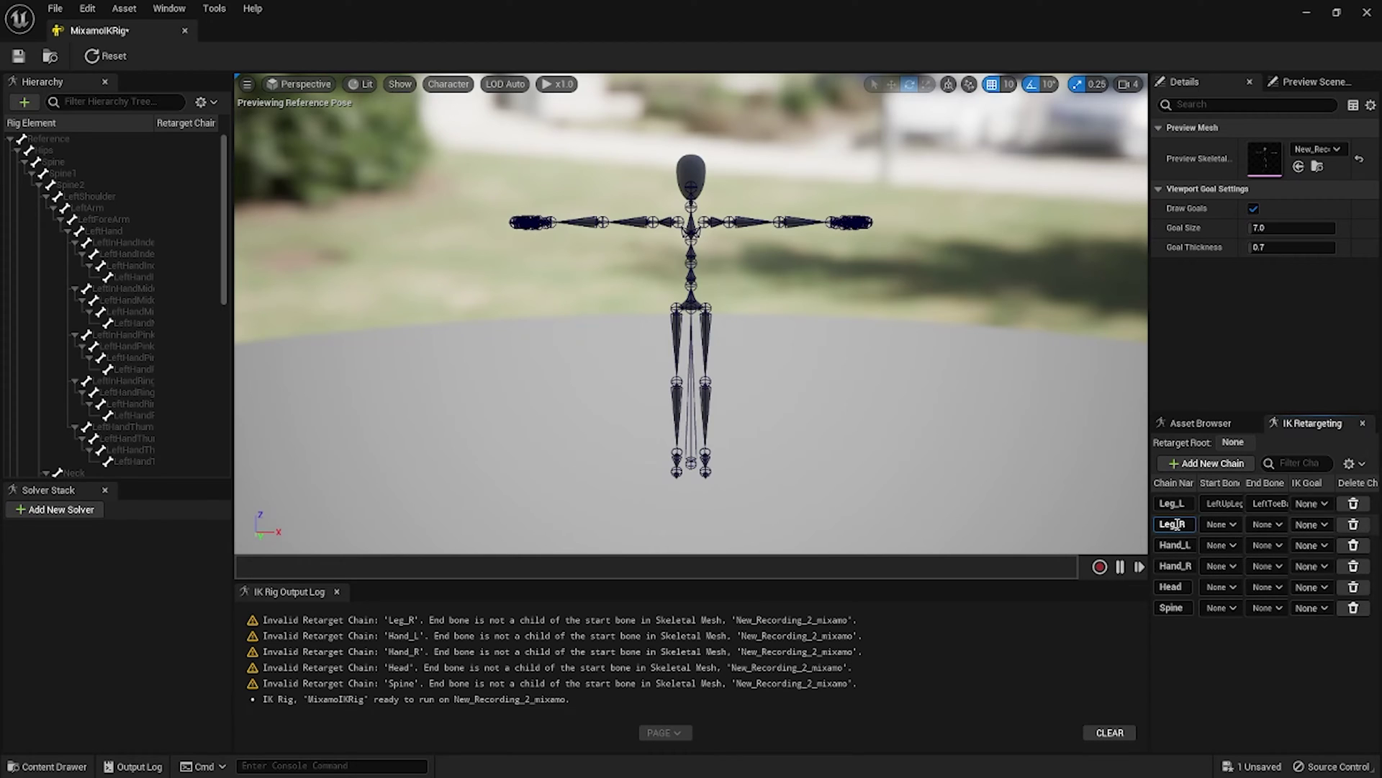
left_click(1219, 524)
type("right")
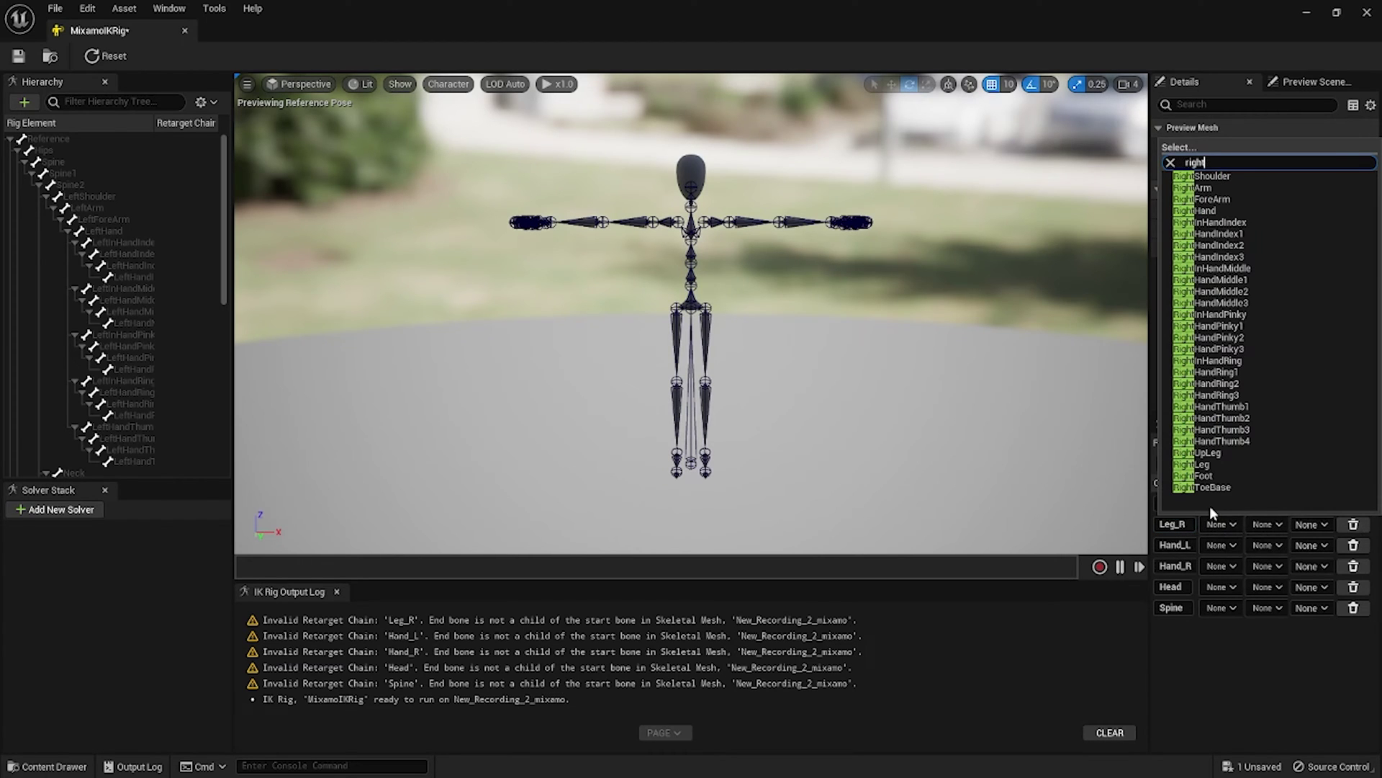
type("up")
key("Return")
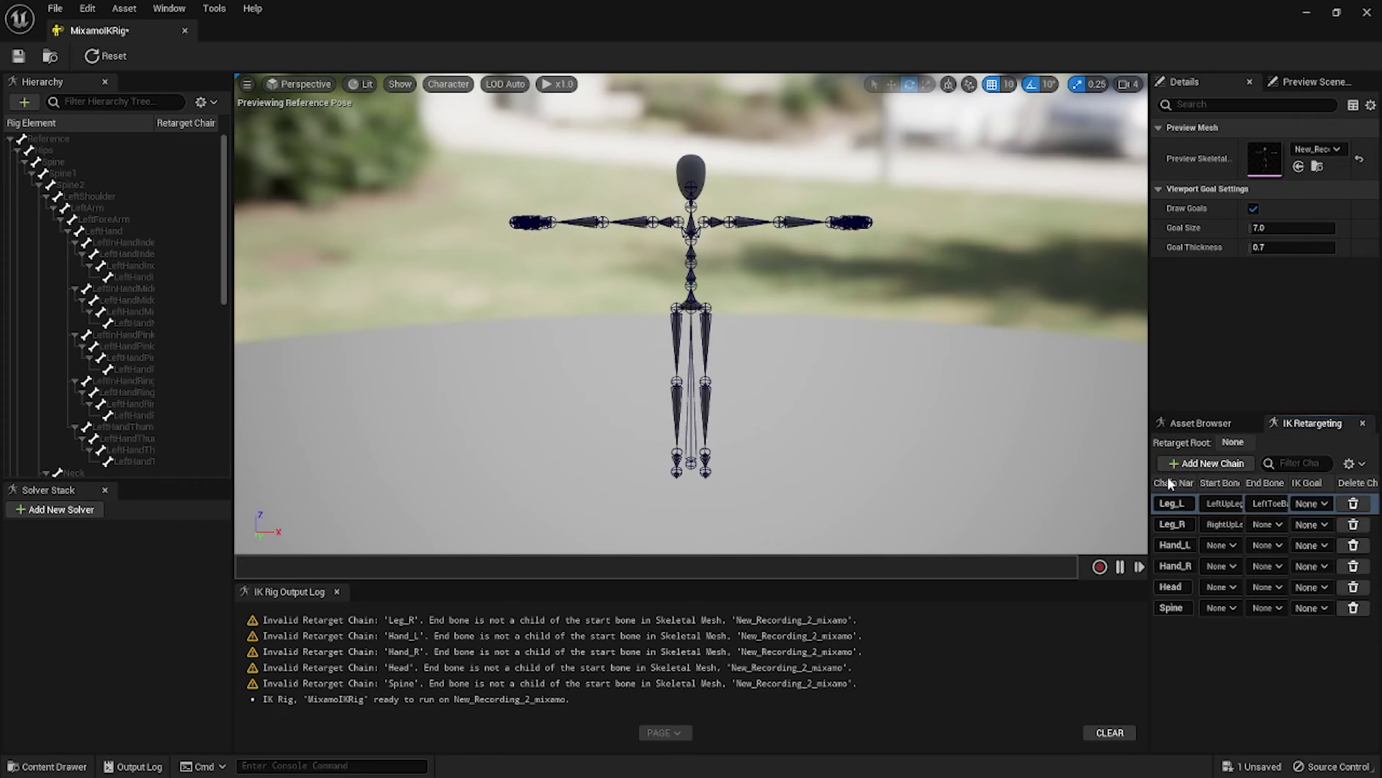
left_click_drag(1151, 483, 1048, 496)
left_click(1206, 525)
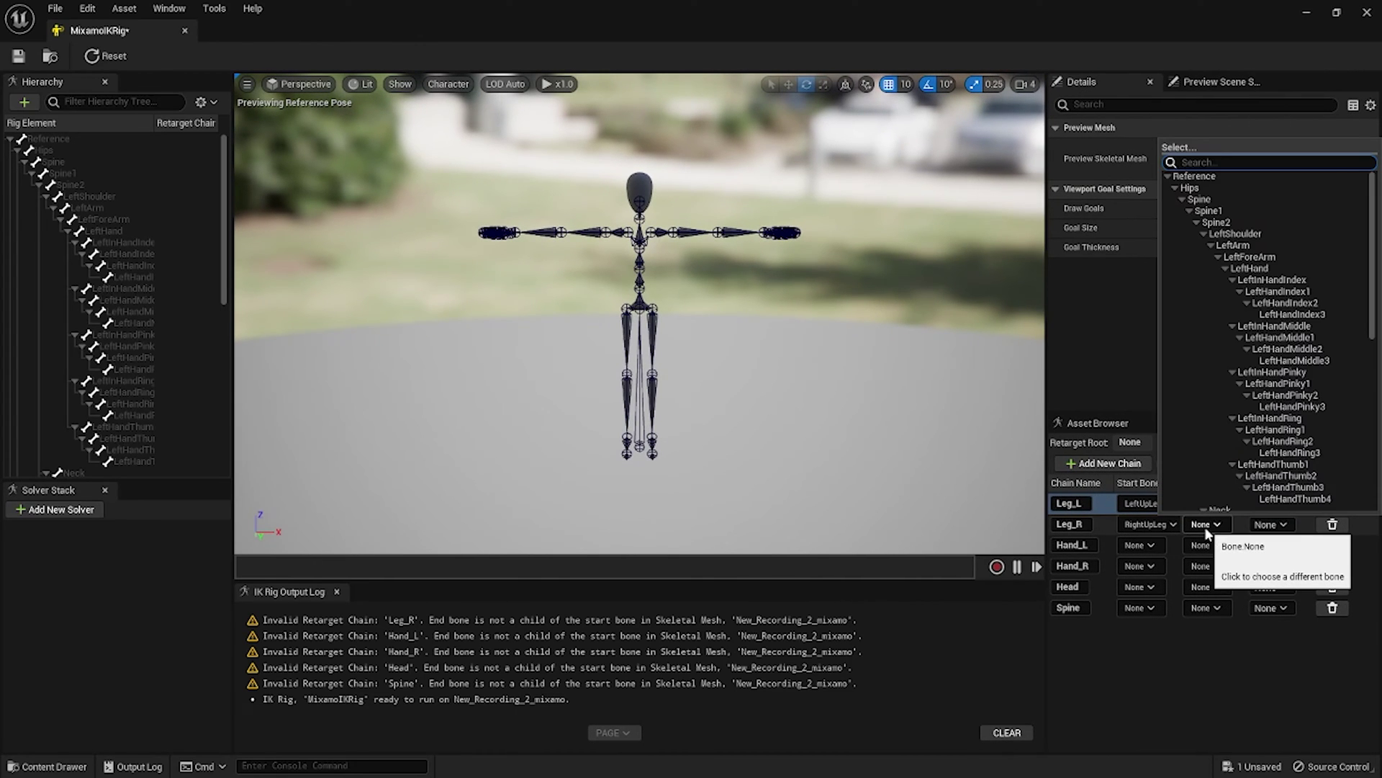
type("rightt")
left_click(1200, 177)
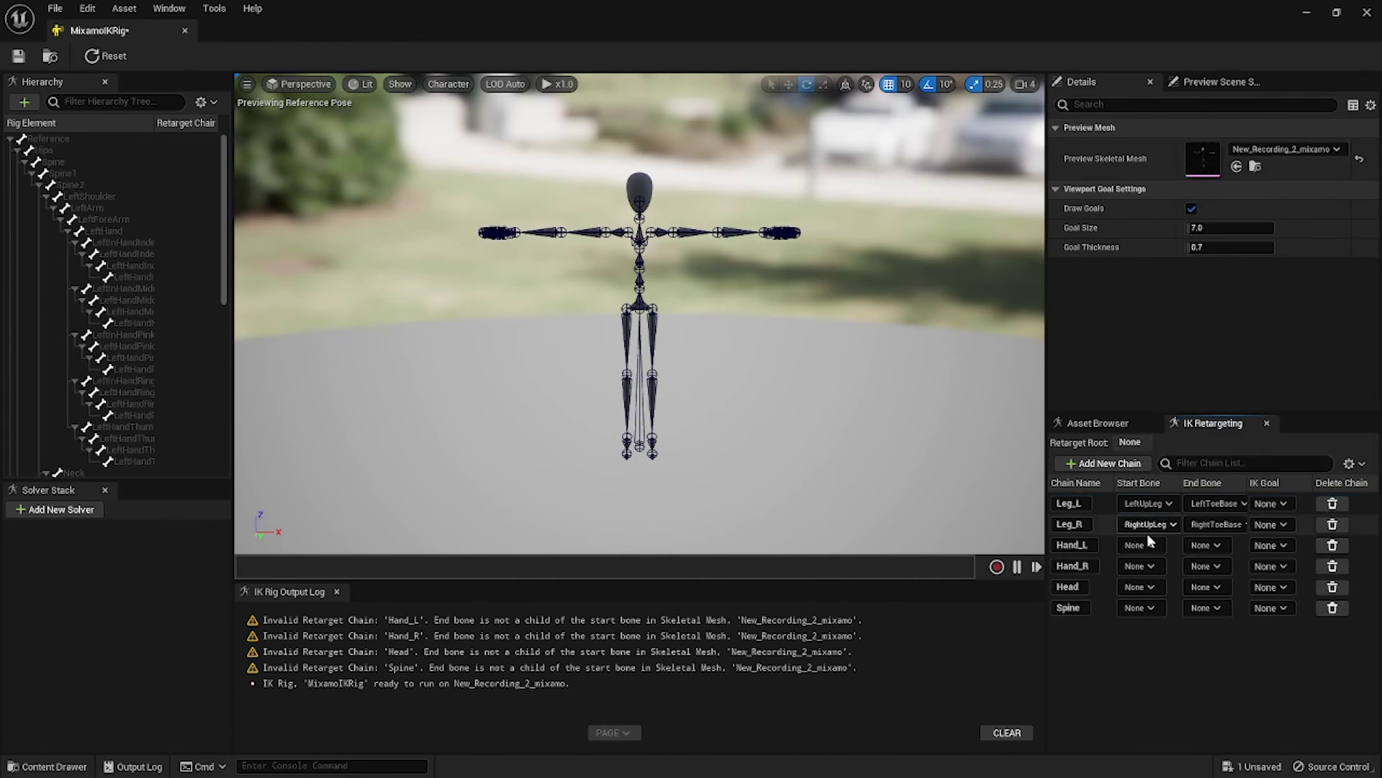
- Set the Hand_L chain's start bone to LeftShoulder and its end bone to LeftHand
left_click(1134, 544)
type("left")
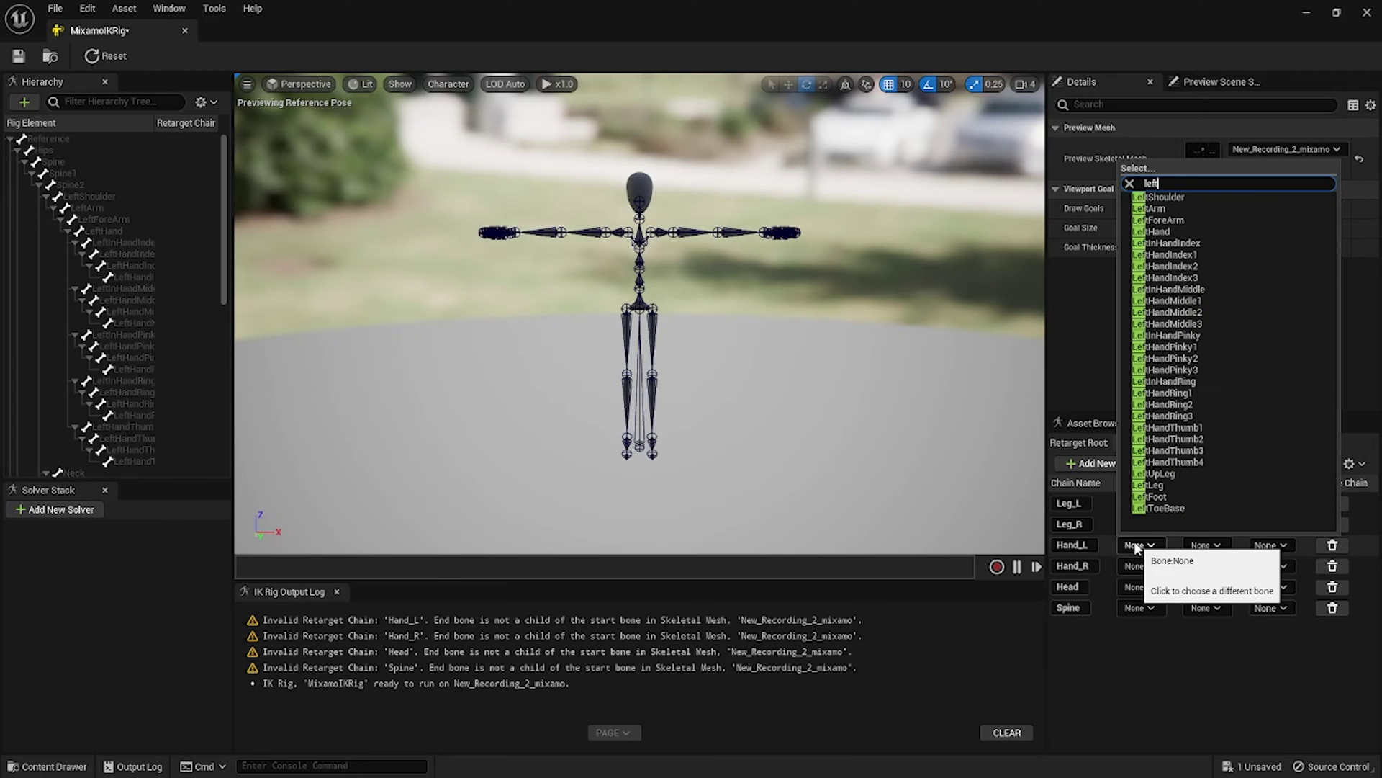
key("Down")
key("Return")
left_click(1212, 546)
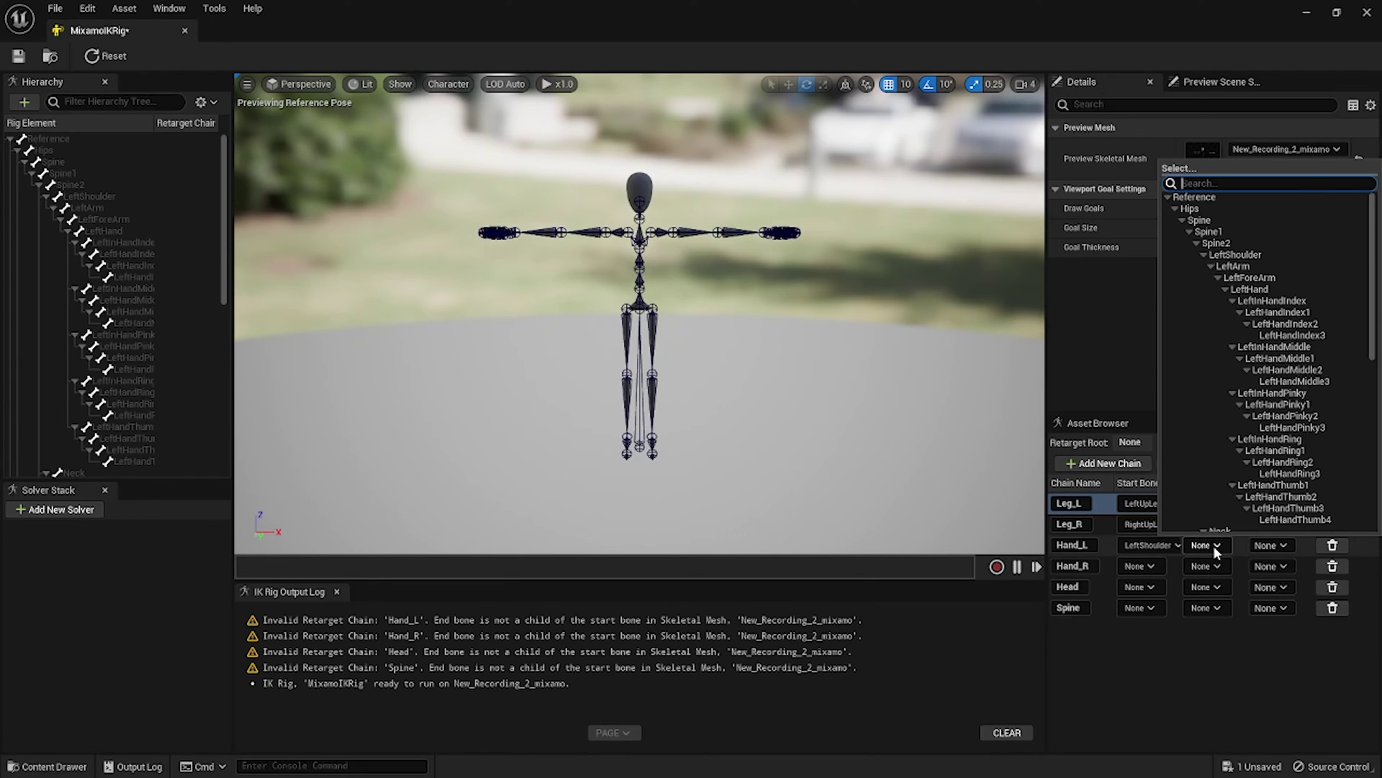
type("left")
left_click(1198, 231)
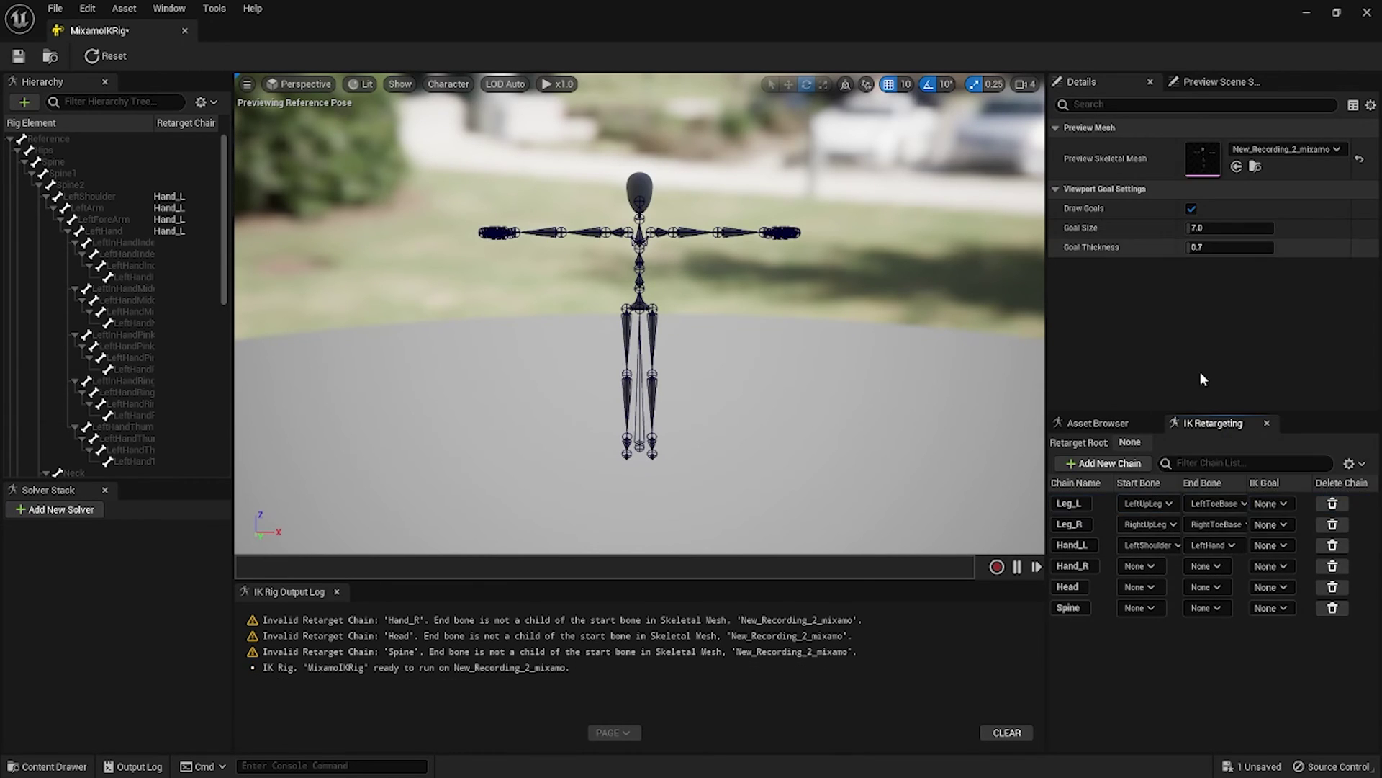
- Set the Hand_R chain's start bone to RightShoulder and its end bone to RightHand
left_click(1149, 567)
type("rightsh")
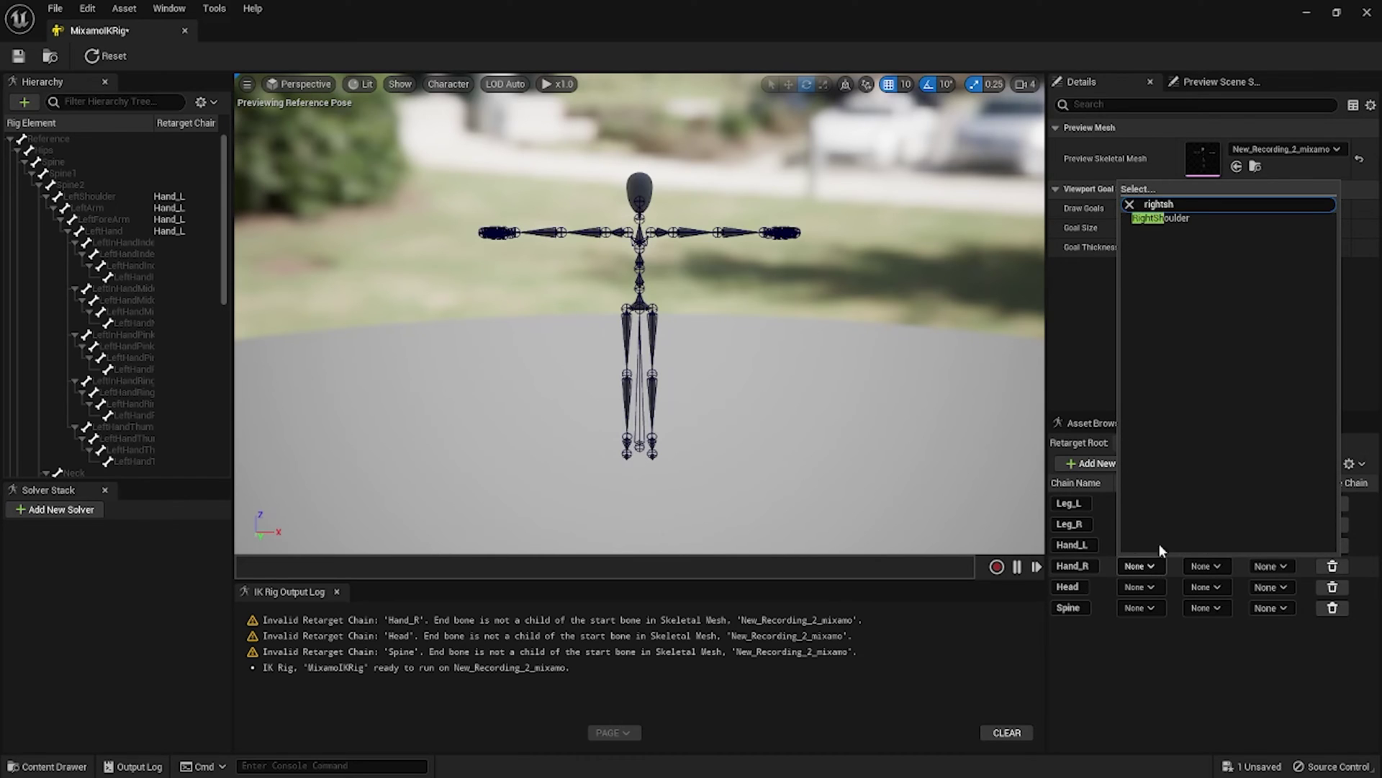
left_click(1167, 218)
left_click(1214, 567)
type("righthand")
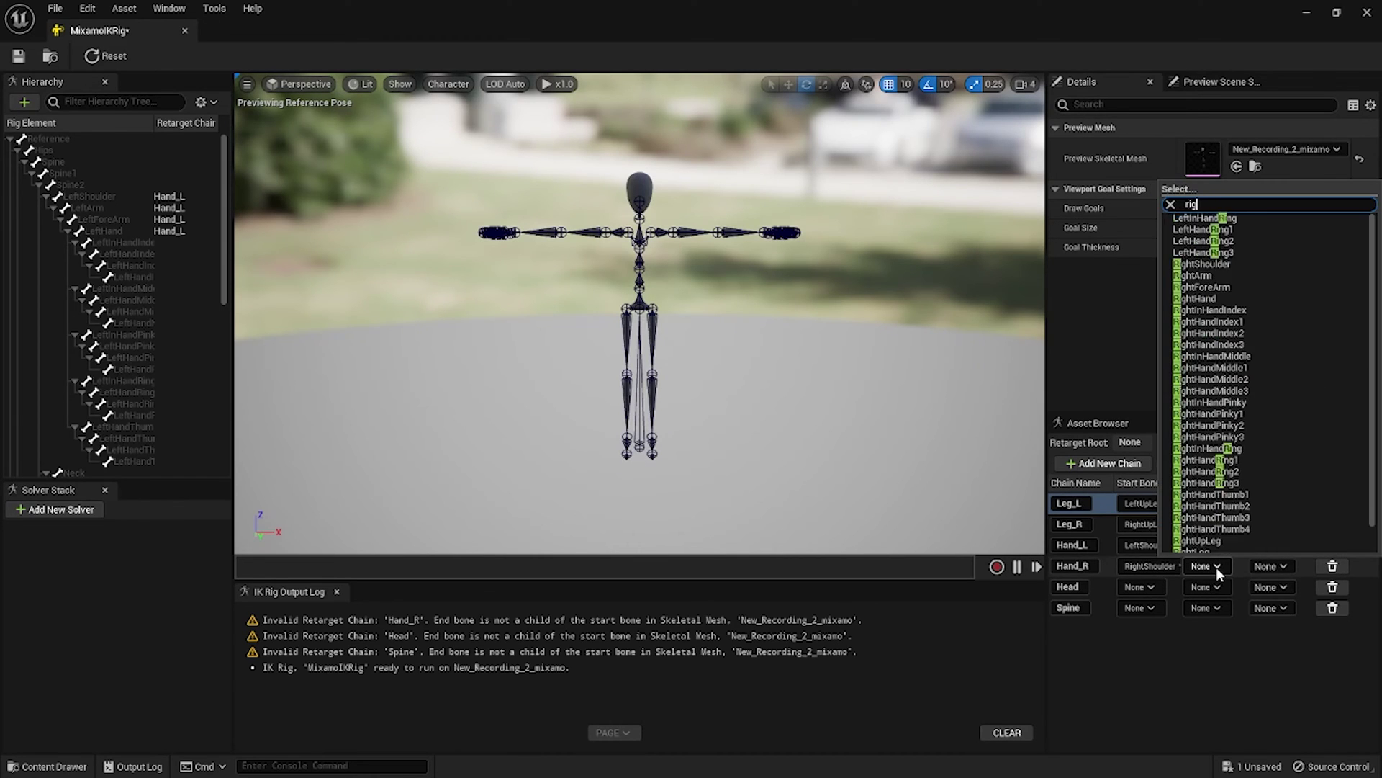
left_click(1224, 252)
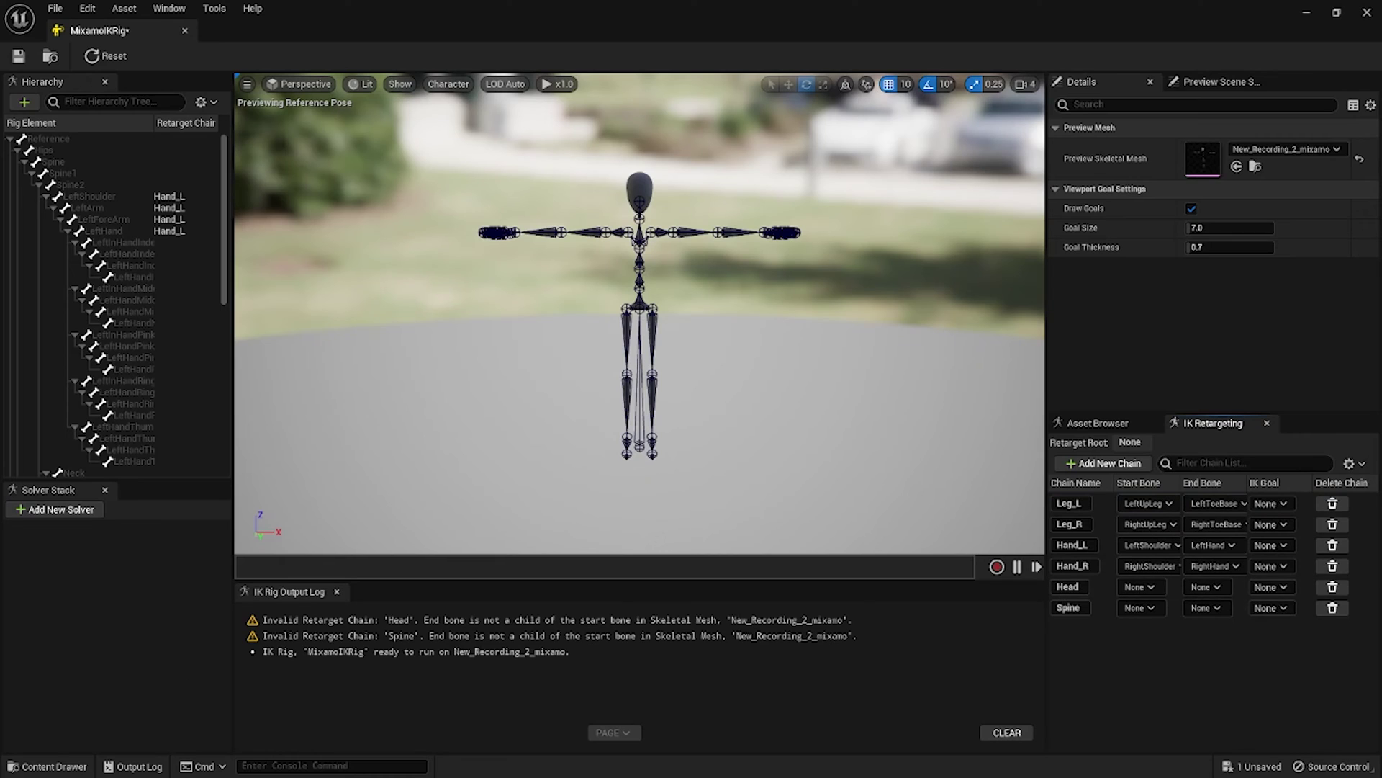
- Set the Head chain's start bone to Neck and its end bone to Head
left_click(1139, 587)
type("neck")
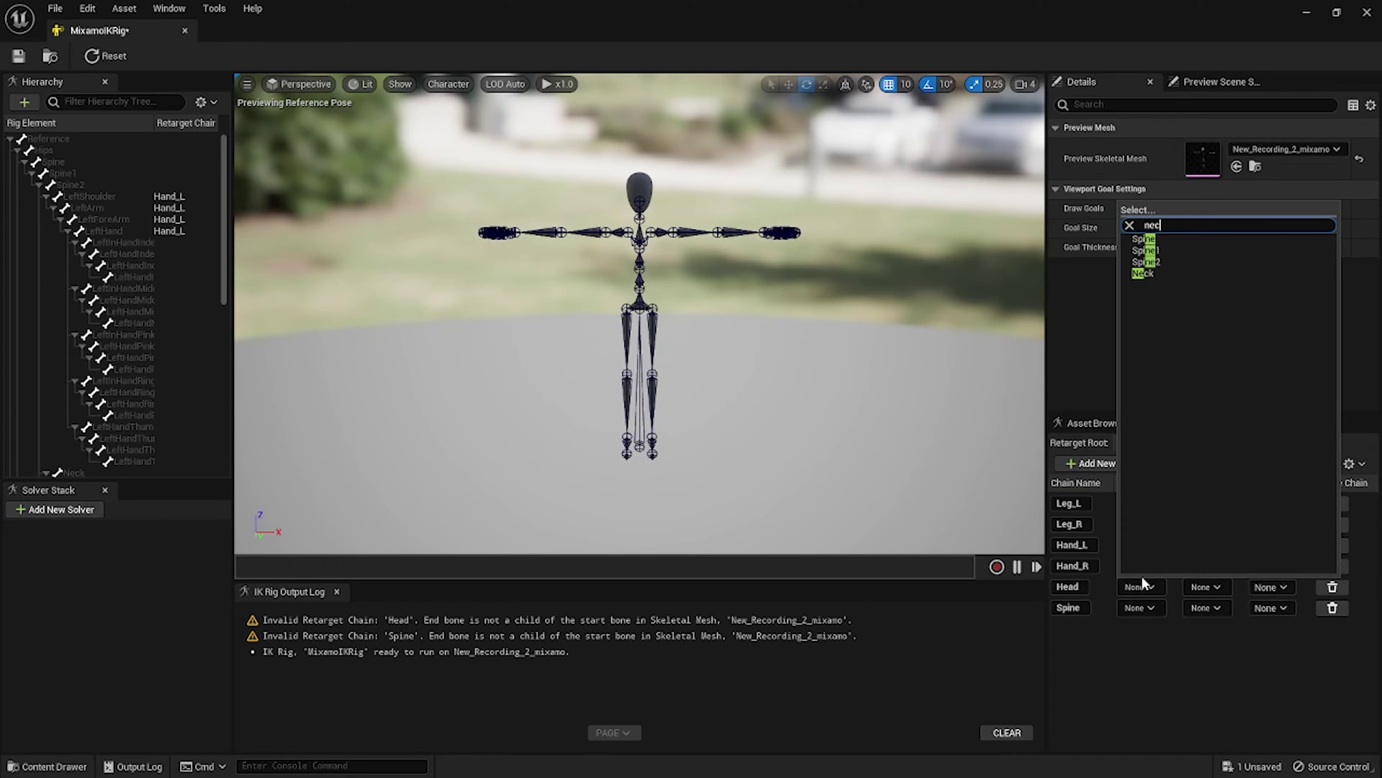
left_click(1145, 241)
left_click(1206, 587)
type("head")
left_click(1196, 229)
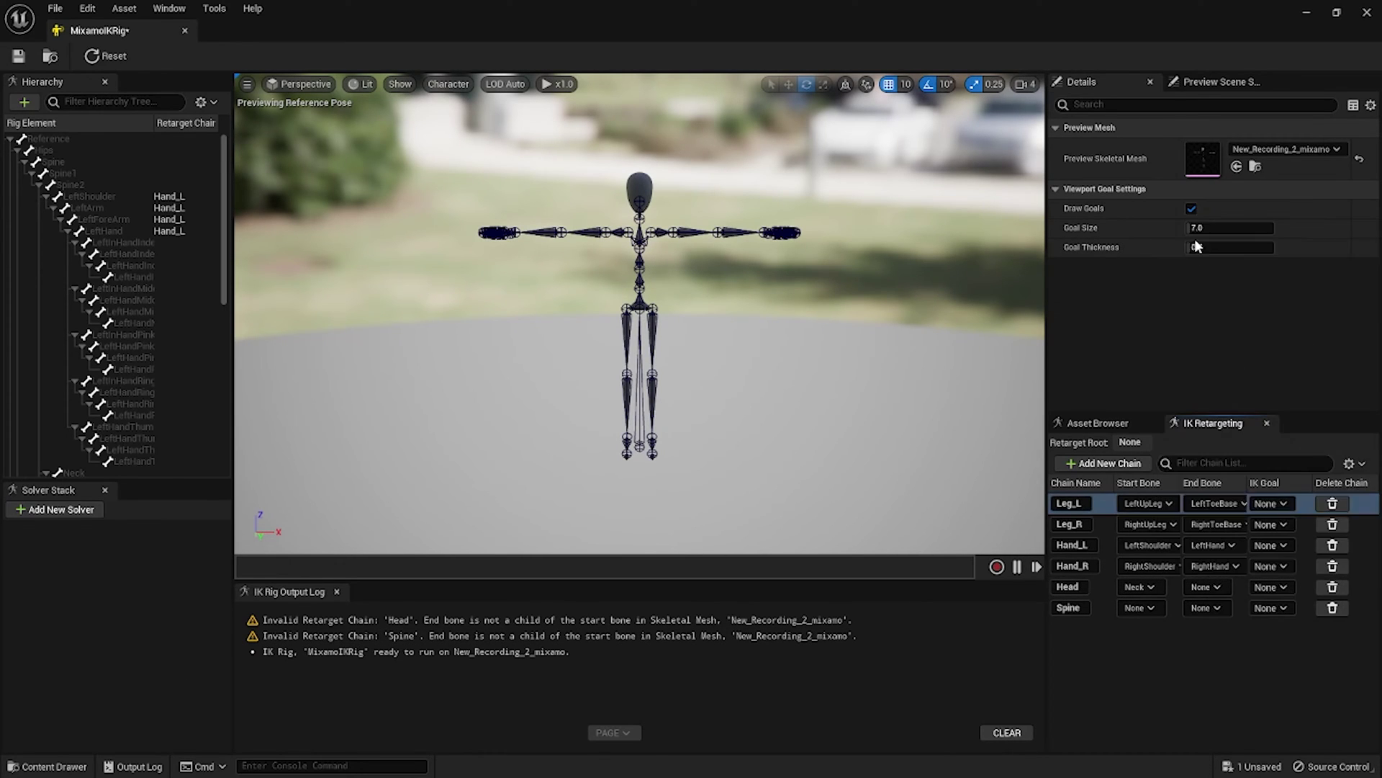
- Set the Spine chain's start bone to Spine and its end bone to Spine2
left_click(1151, 609)
type("spi")
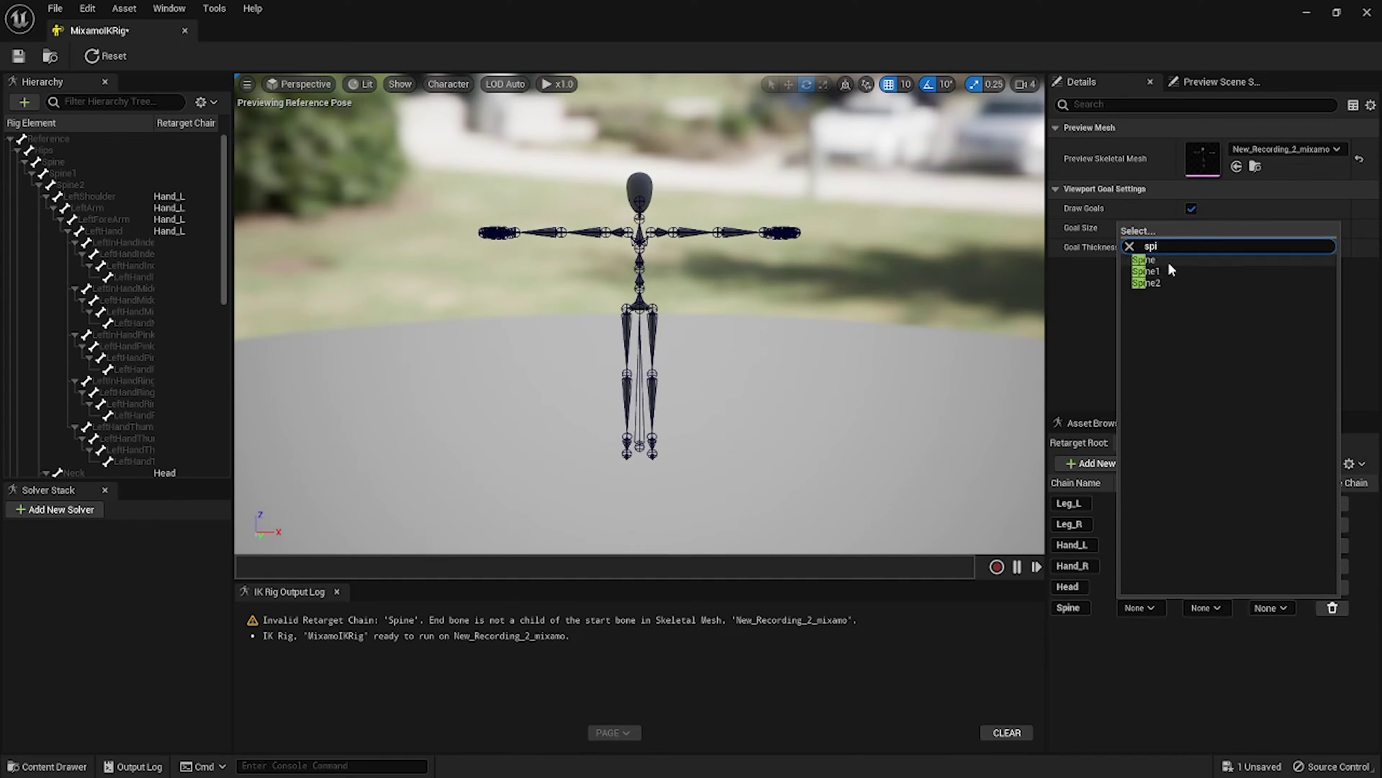
left_click(1169, 261)
left_click(1206, 609)
type("spi")
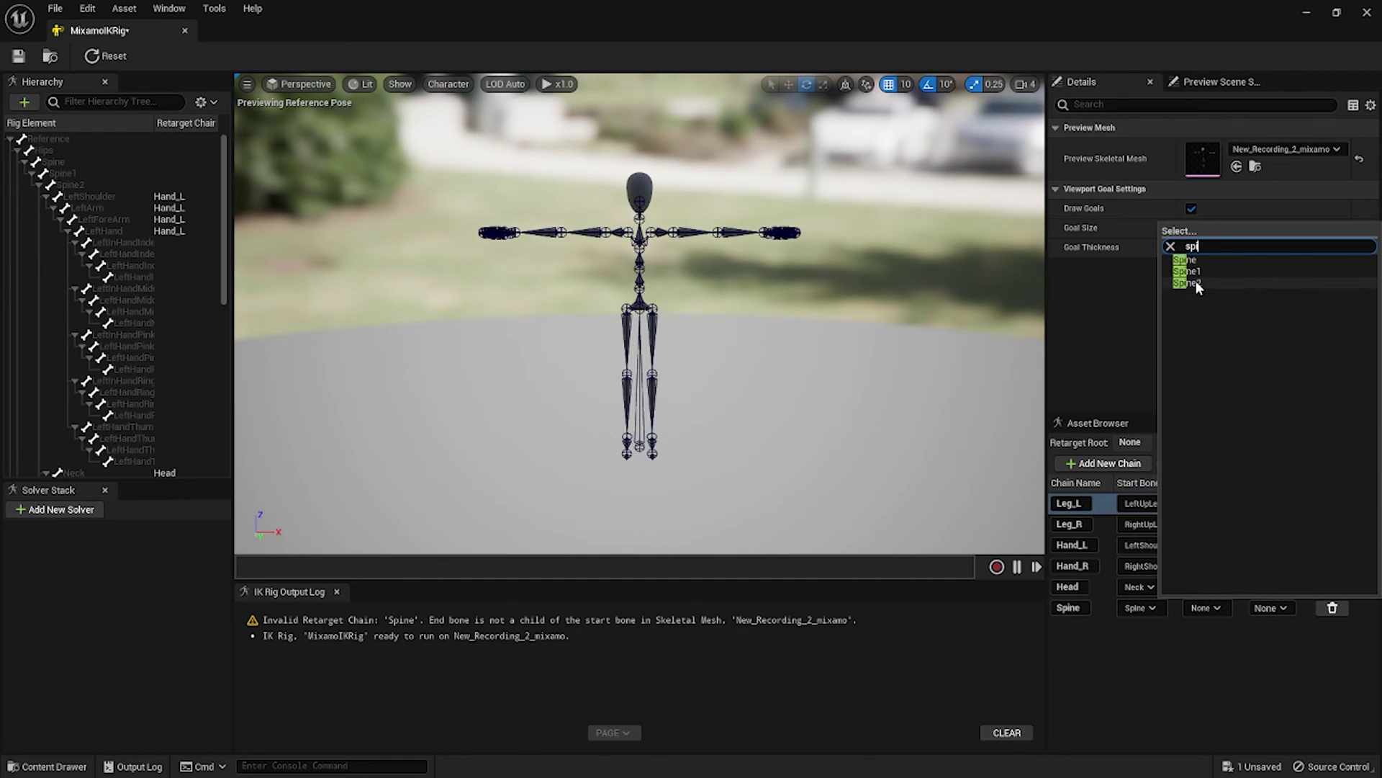
left_click(1196, 283)
- Set the Hips bone as the retarget root of the IK Rig and clear the bone selection
left_click(72, 150)
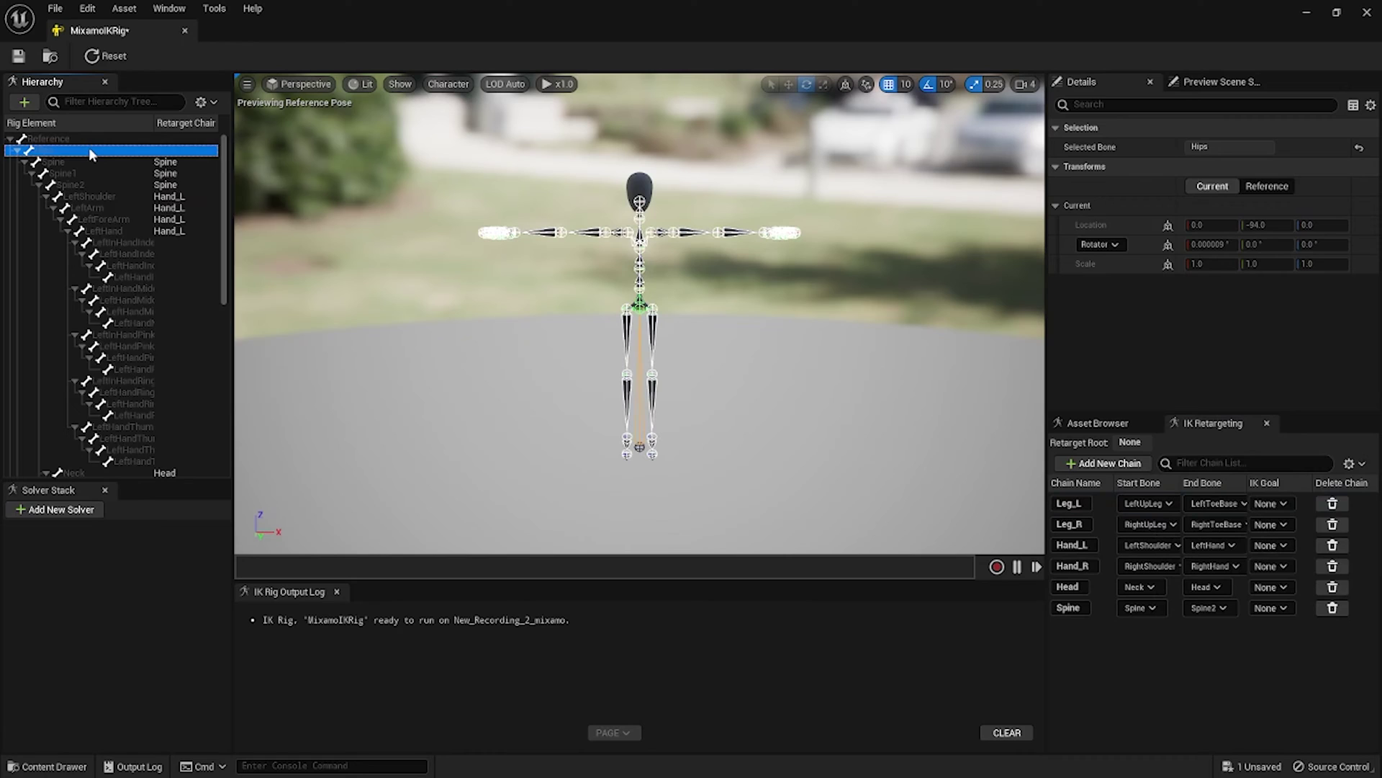
right_click(89, 146)
left_click(131, 369)
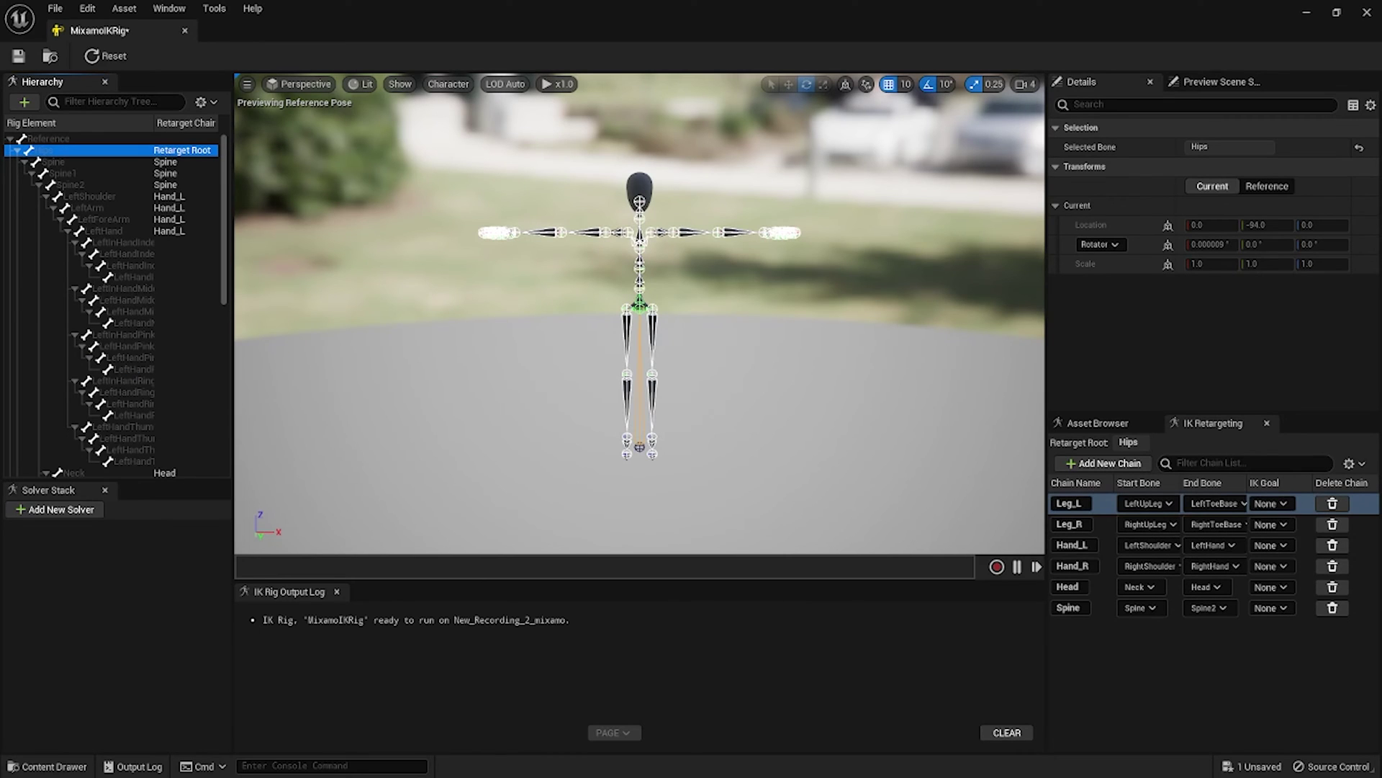
right_click(92, 148)
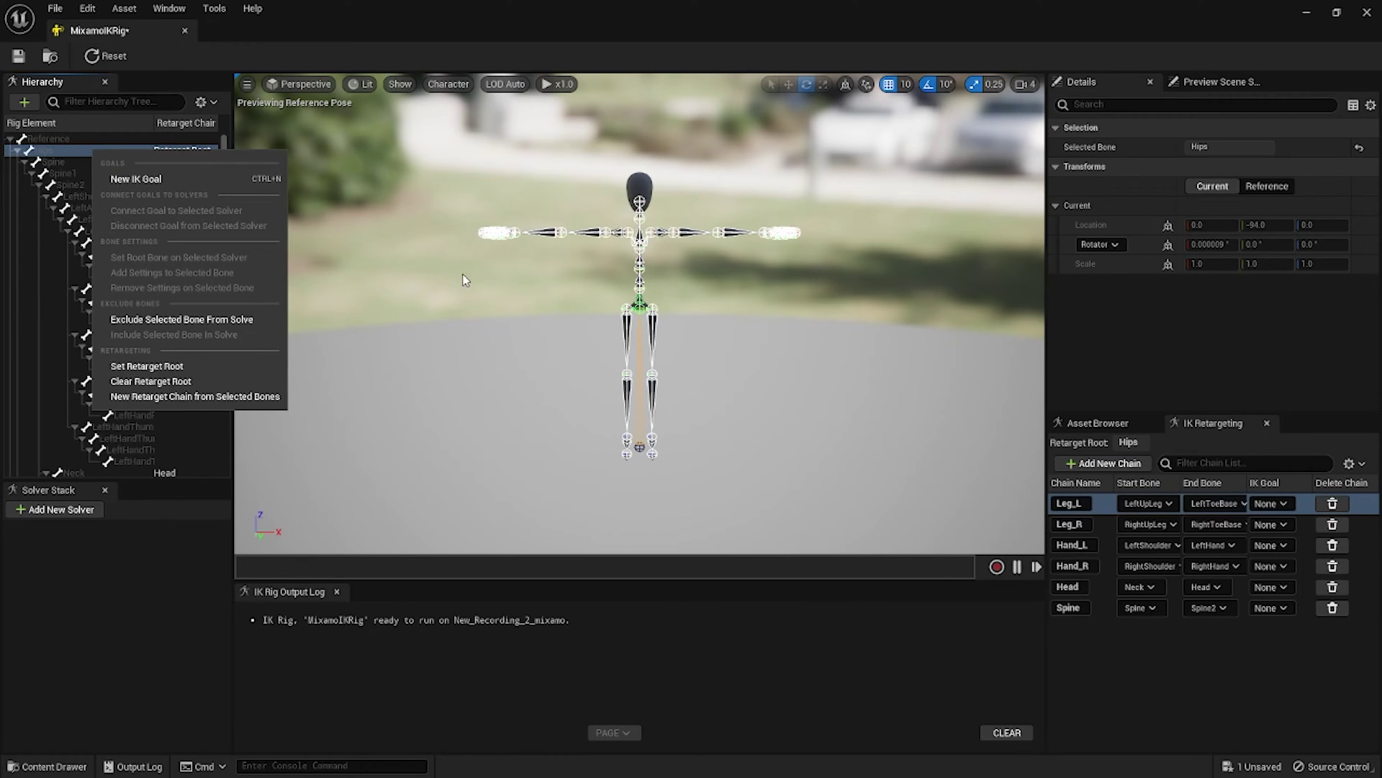
left_click(447, 281)
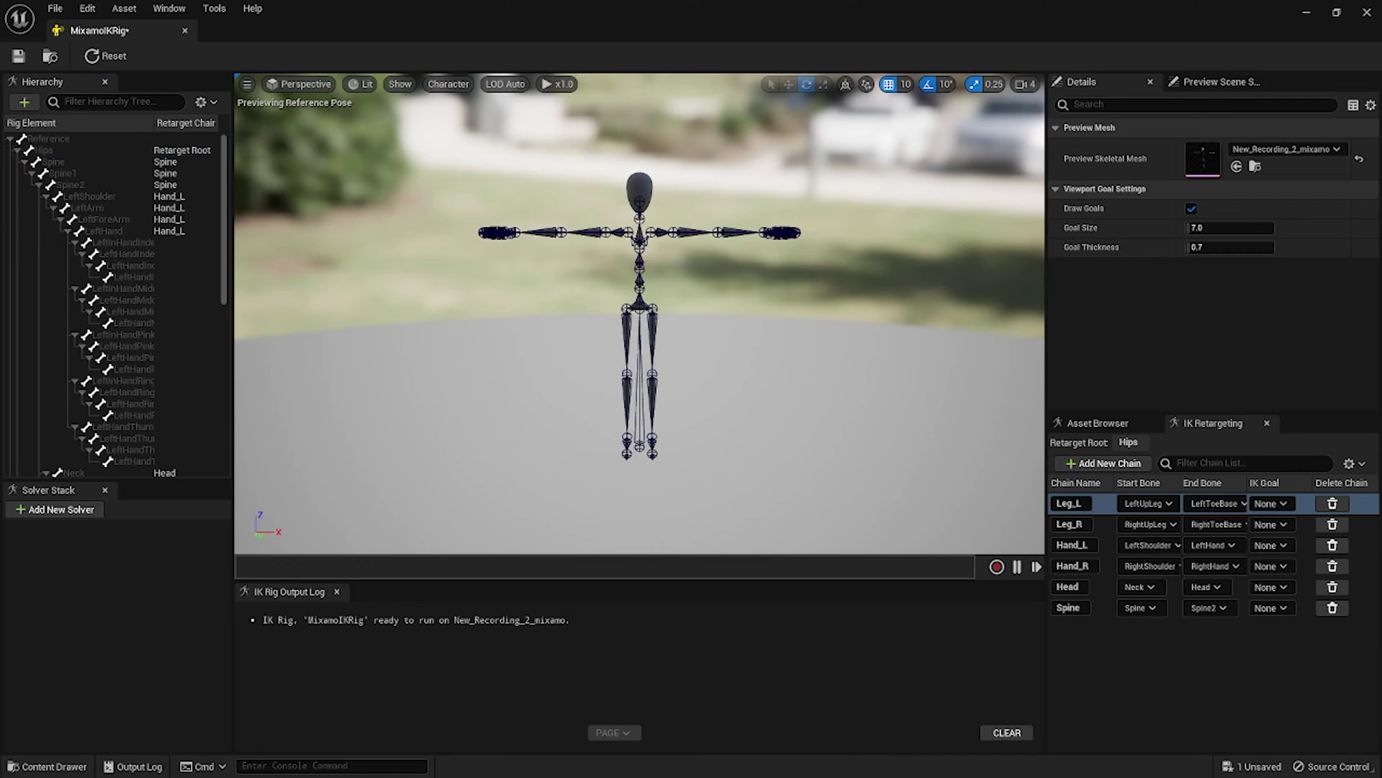
- Save the Mixamo IK Rig and close its editor
left_click(18, 55)
left_click(186, 32)
- Create a new IK Rig asset in the ani folder based on the f_med_nrw_body skeletal mesh
right_click(792, 626)
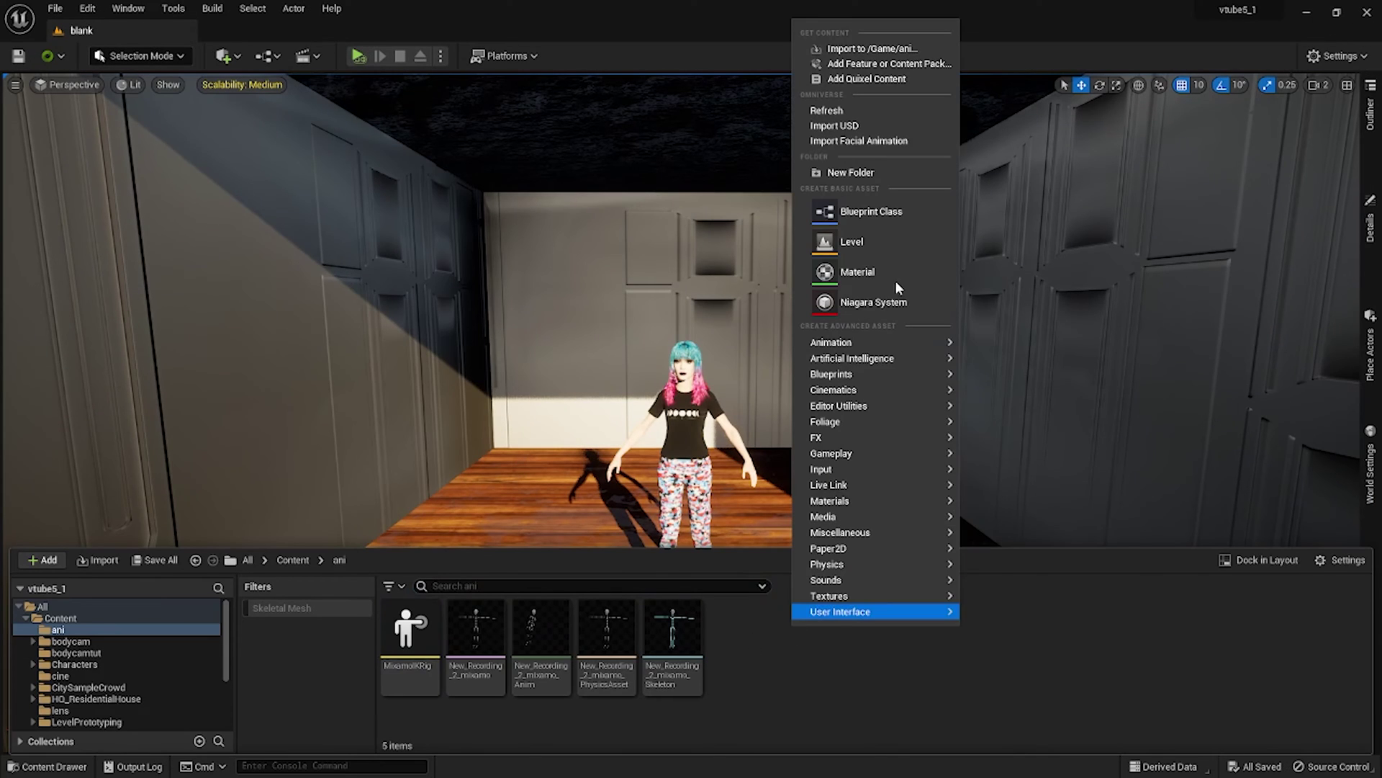
mouse_move(903, 339)
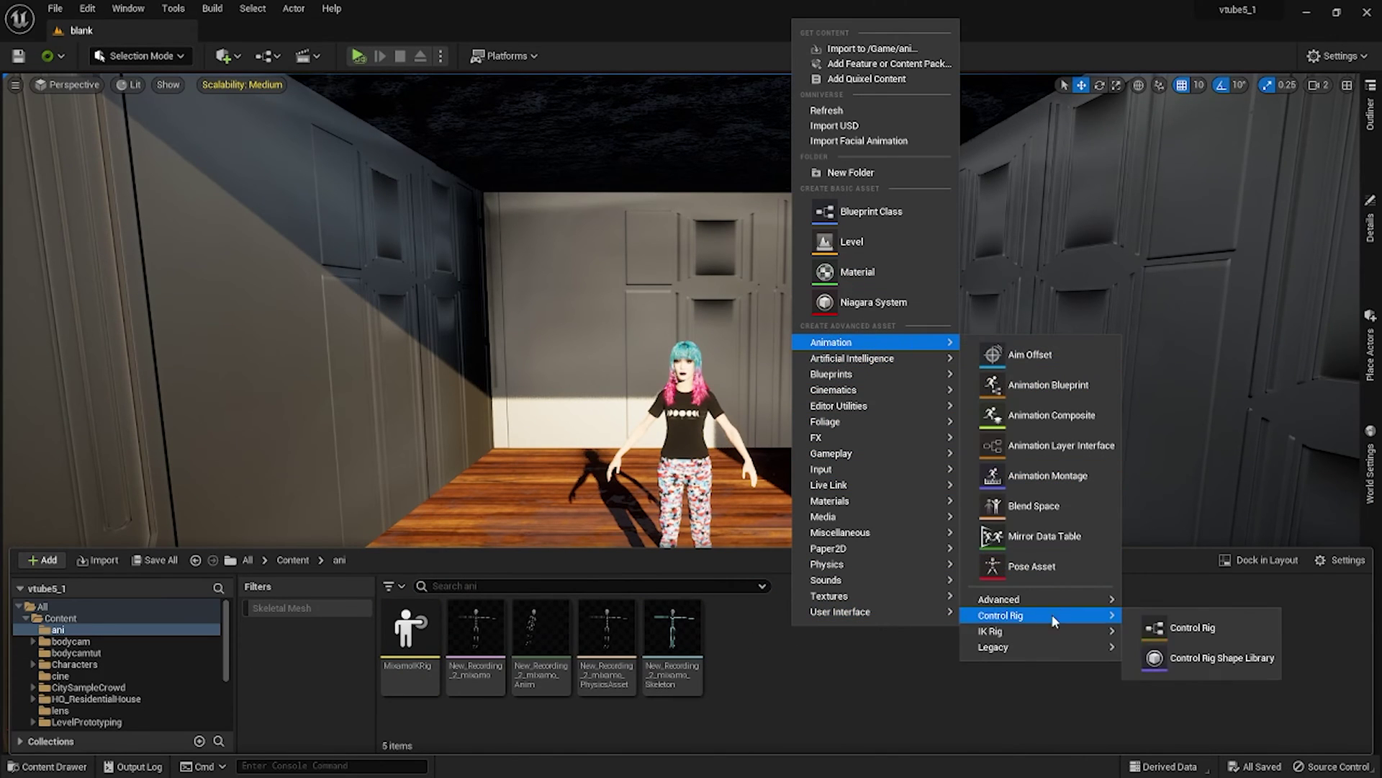
mouse_move(994, 631)
left_click(1181, 655)
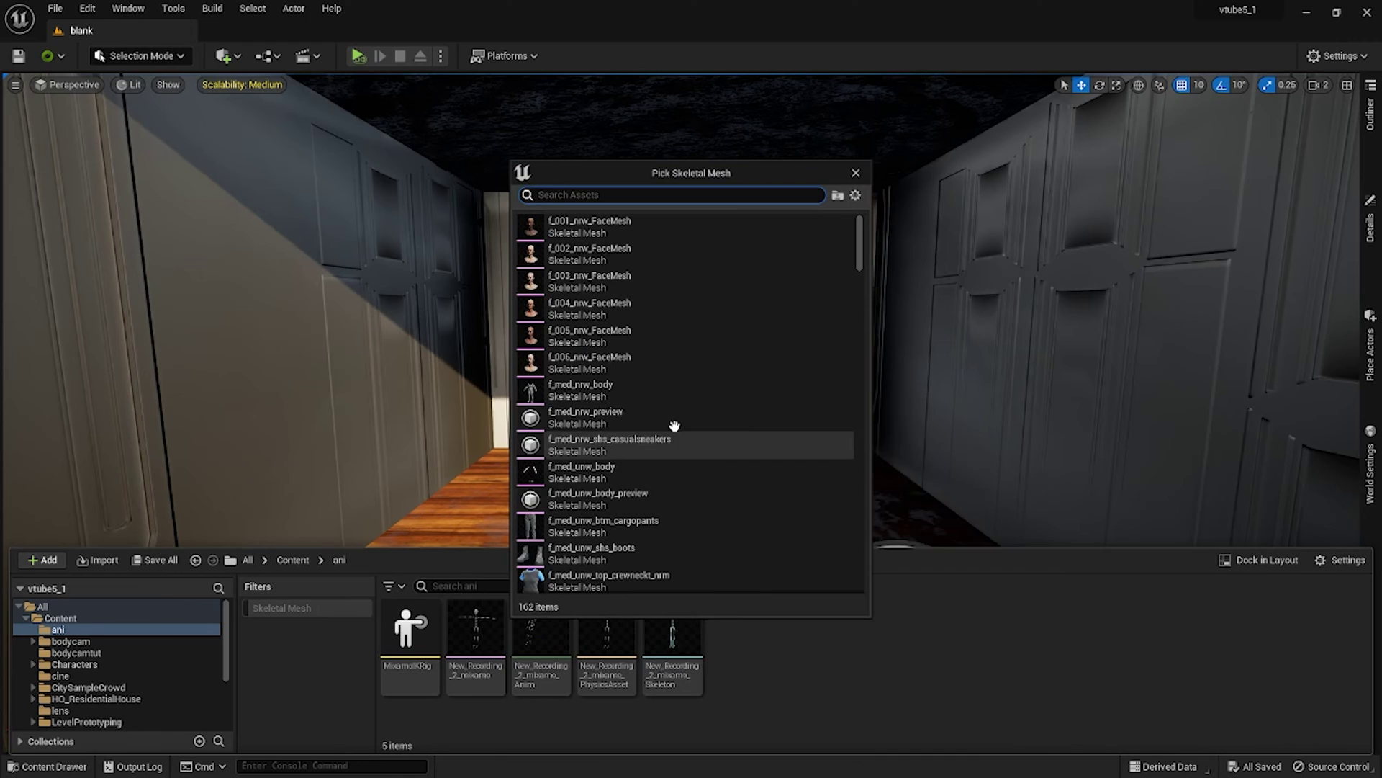
scroll(663, 472, "down", 3)
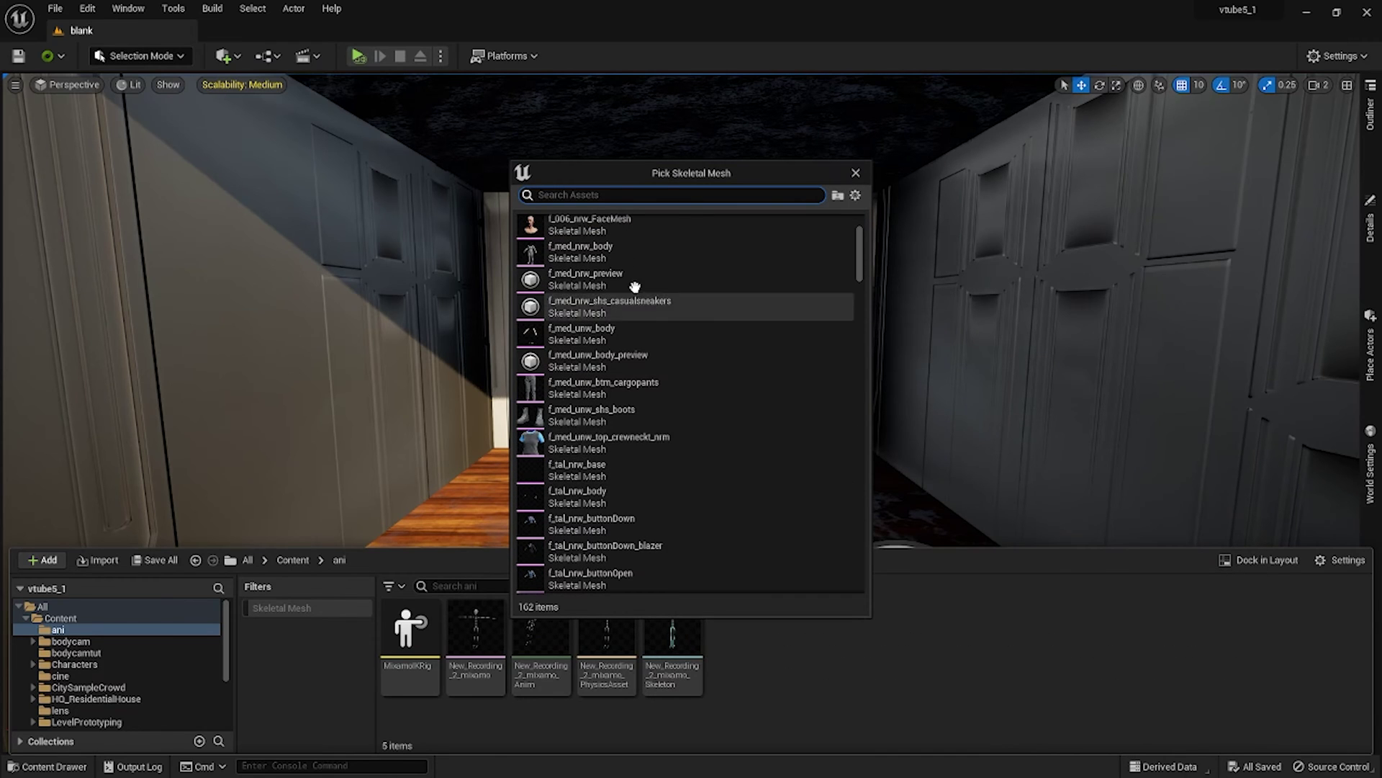
mouse_move(628, 257)
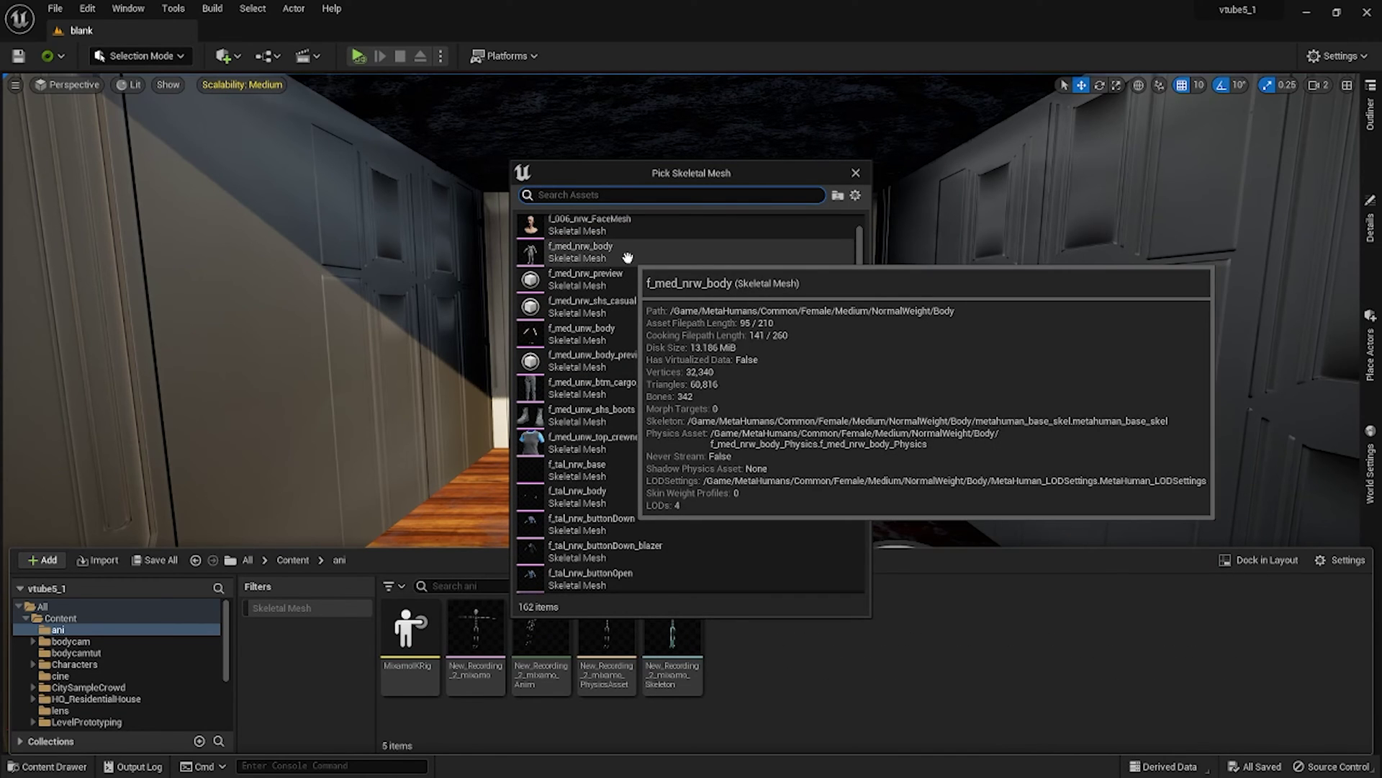
left_click(629, 257)
- Name the new IK Rig asset MHIKRig and save it
left_click_drag(733, 670, 670, 666)
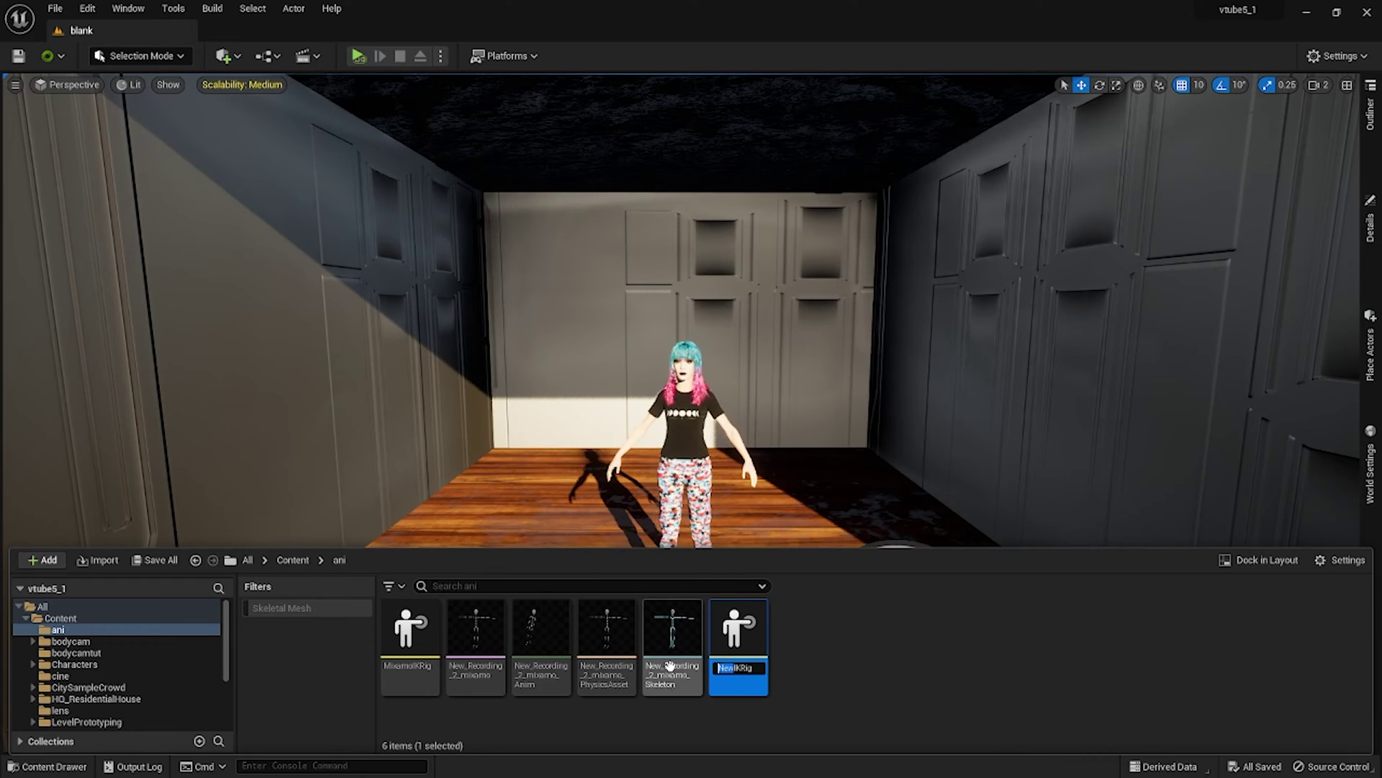
type("MH")
key("Return")
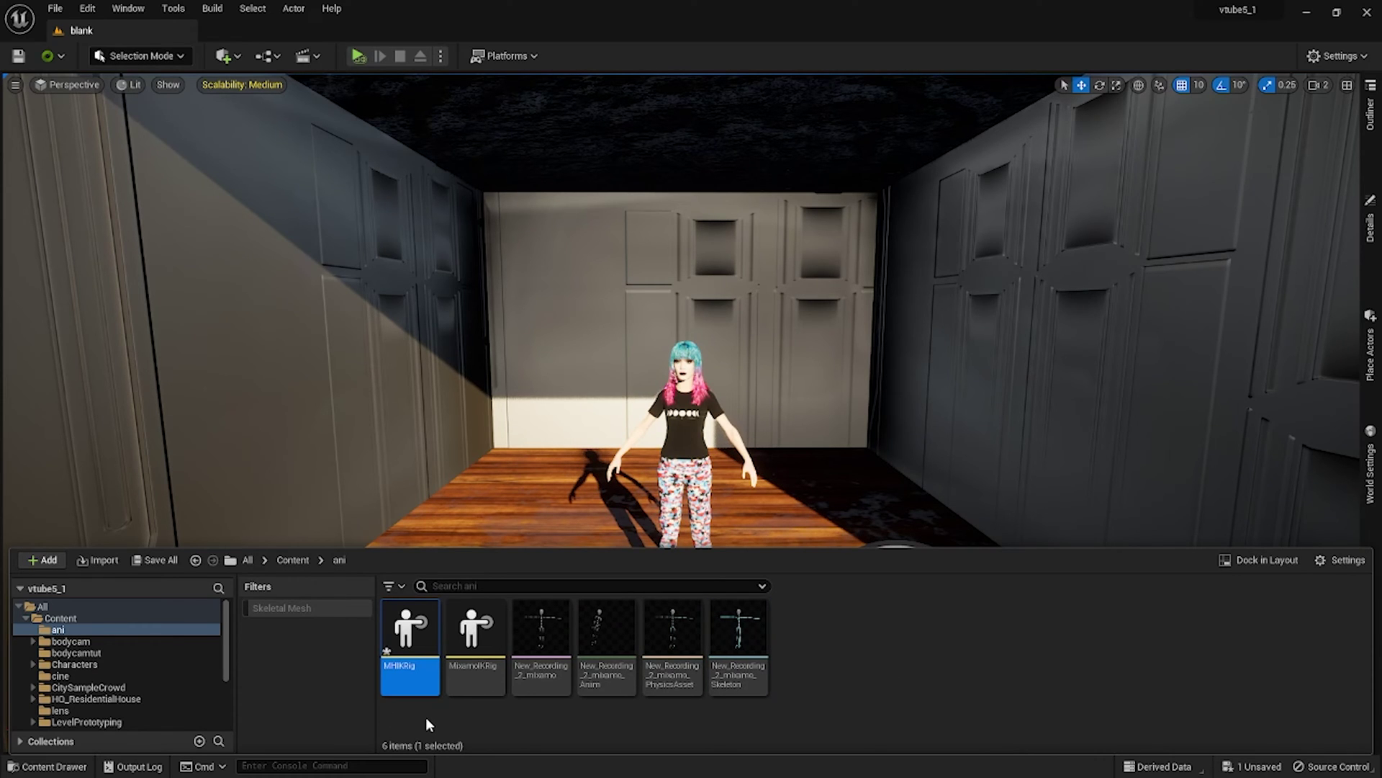
key("ctrl+s")
- Open MHIKRig for editing and dock its editor beside the blank level in the main window
double_click(395, 652)
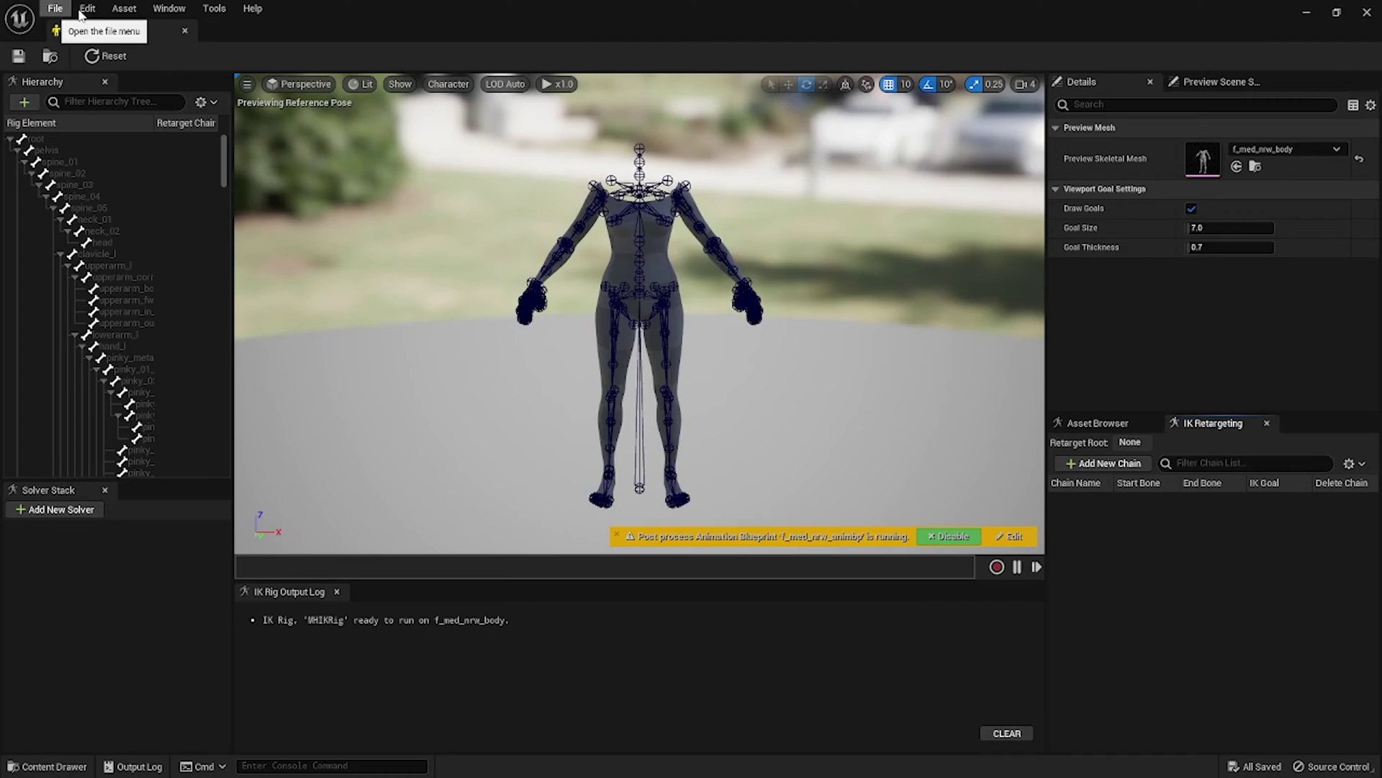
left_click_drag(86, 30, 238, 33)
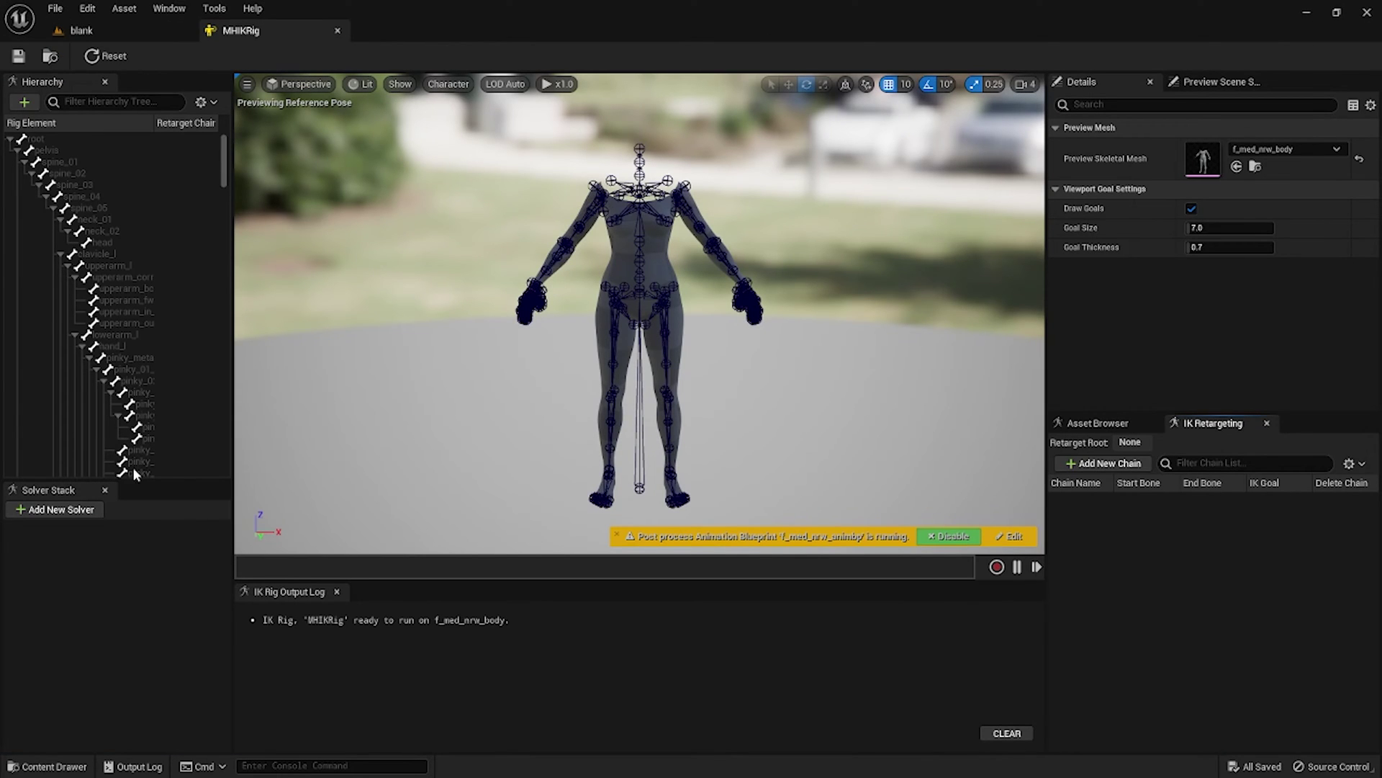
- Add a retarget chain named Leg_L to MHIKRig without an IK goal
left_click(1105, 464)
left_click(731, 396)
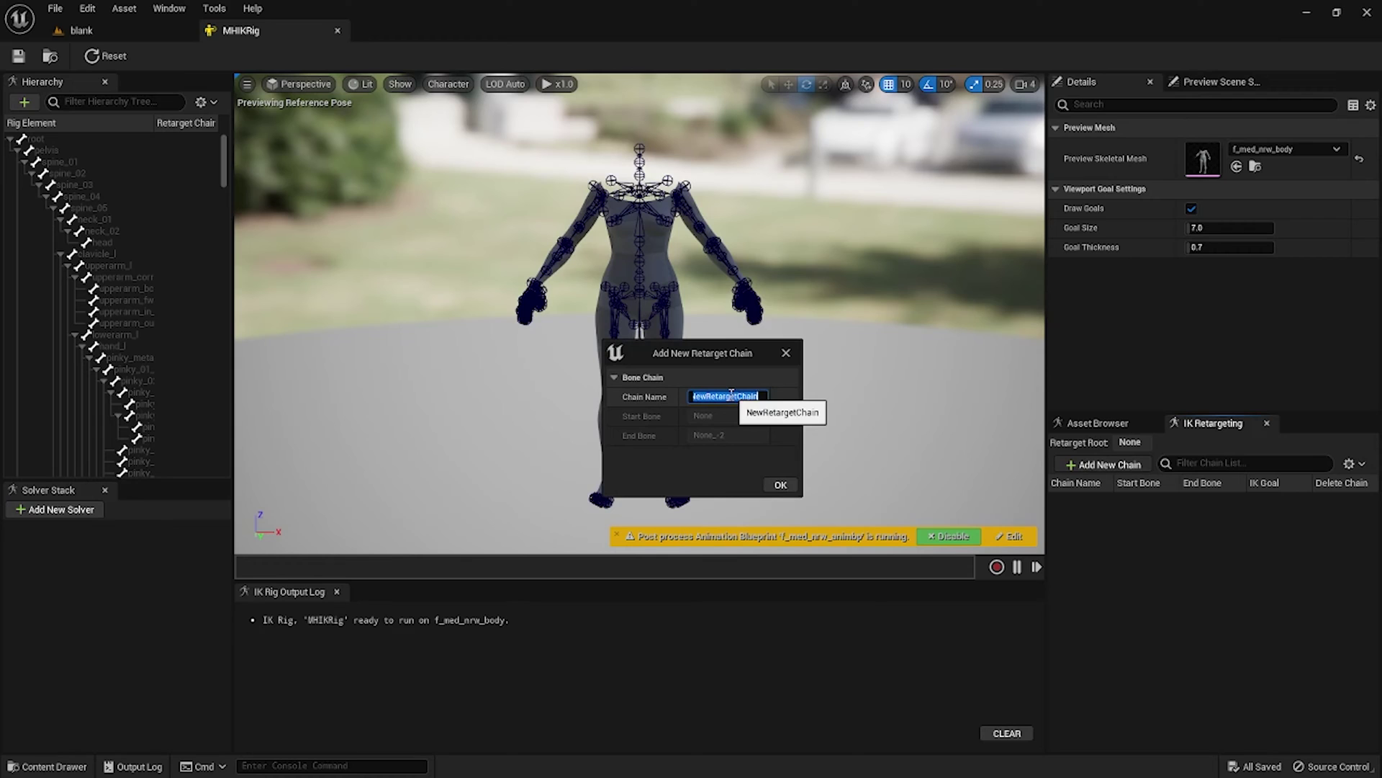
type("Leg_")
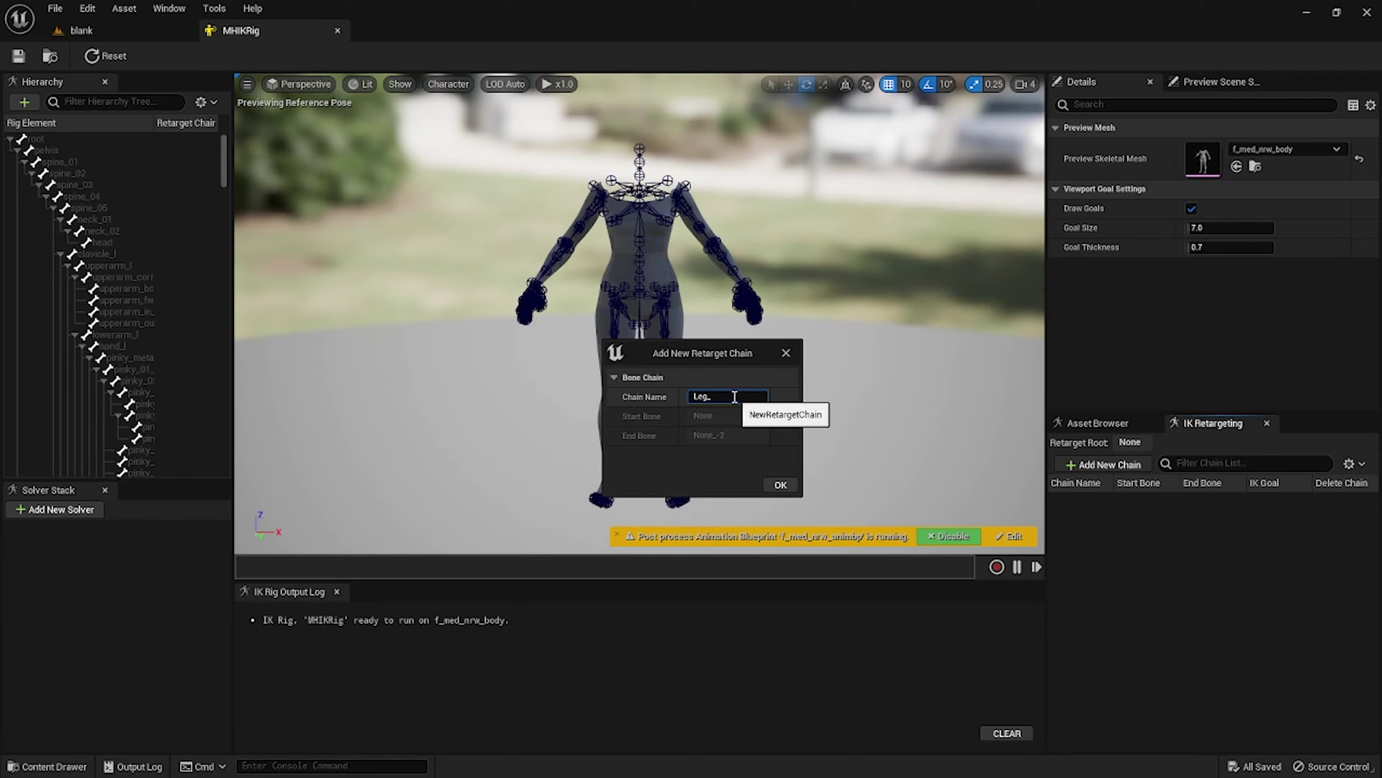
type("L")
left_click(780, 484)
left_click(787, 430)
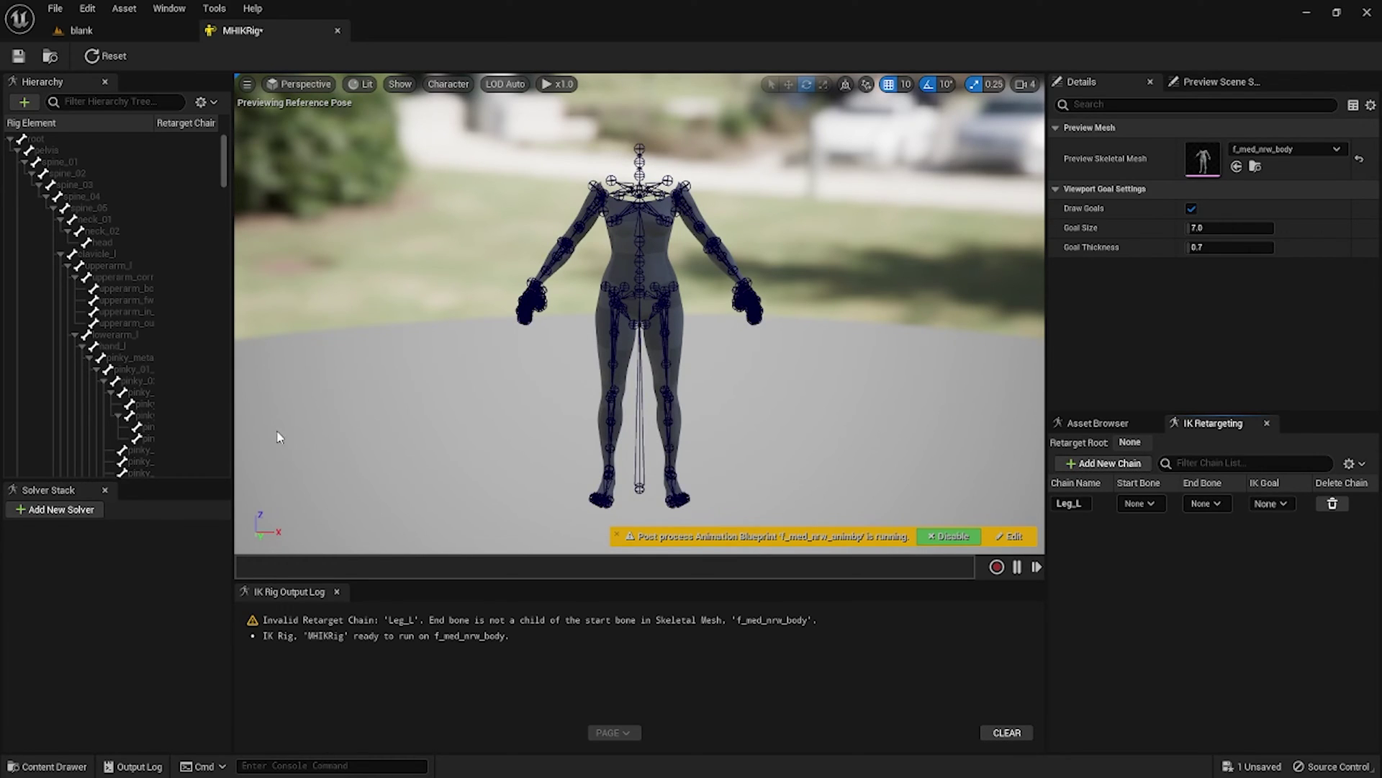
- Add a retarget chain named Leg_R without an IK goal
left_click(1106, 464)
type("Le")
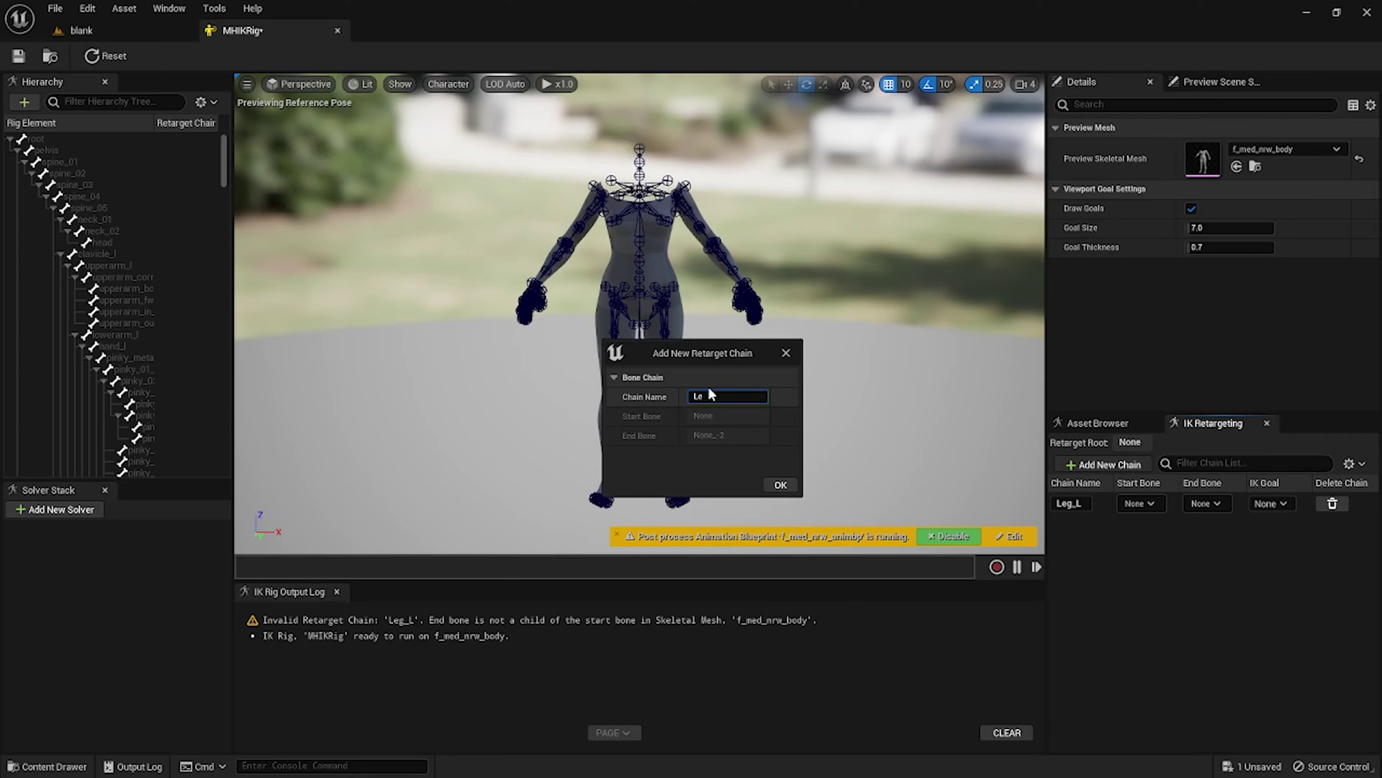
type("g_R")
left_click(781, 484)
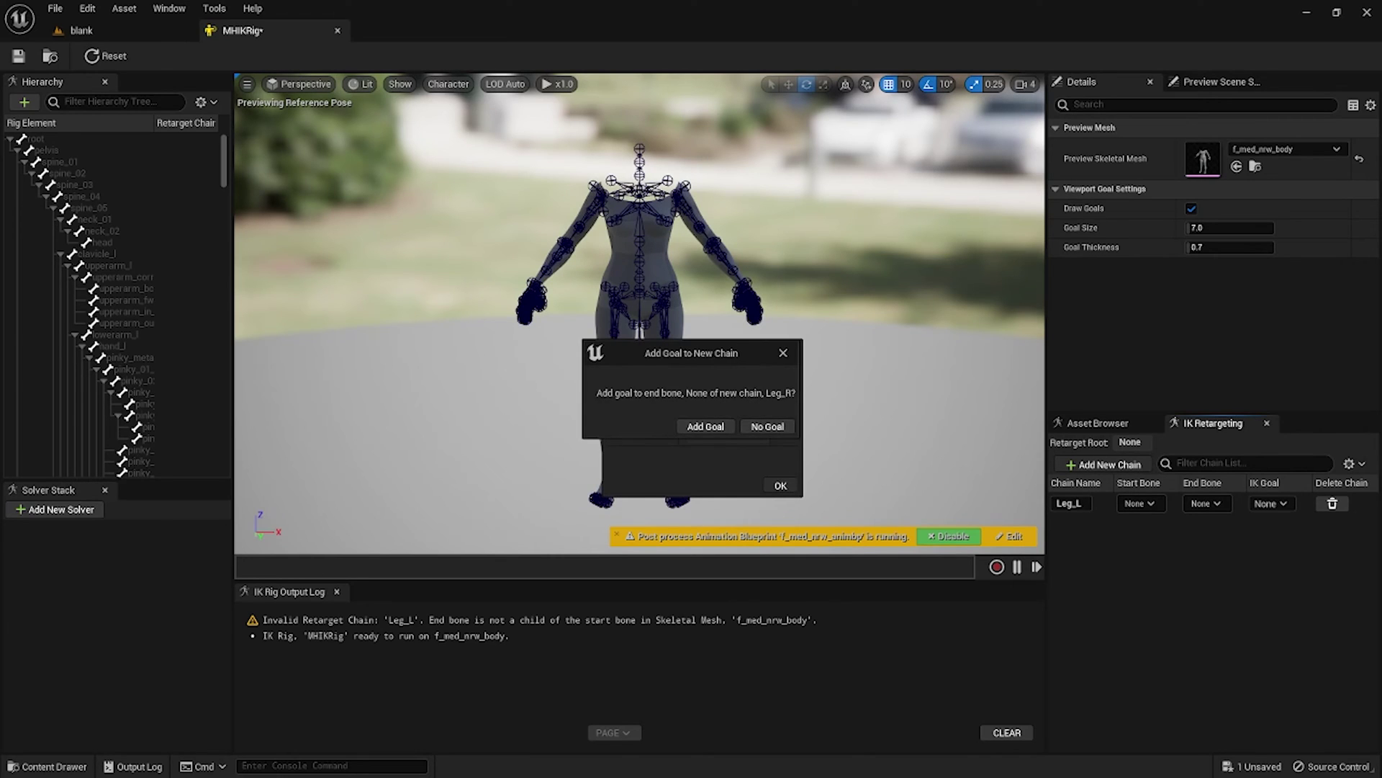
left_click(767, 427)
- Add a retarget chain named Hand_L without an IK goal
left_click(1105, 464)
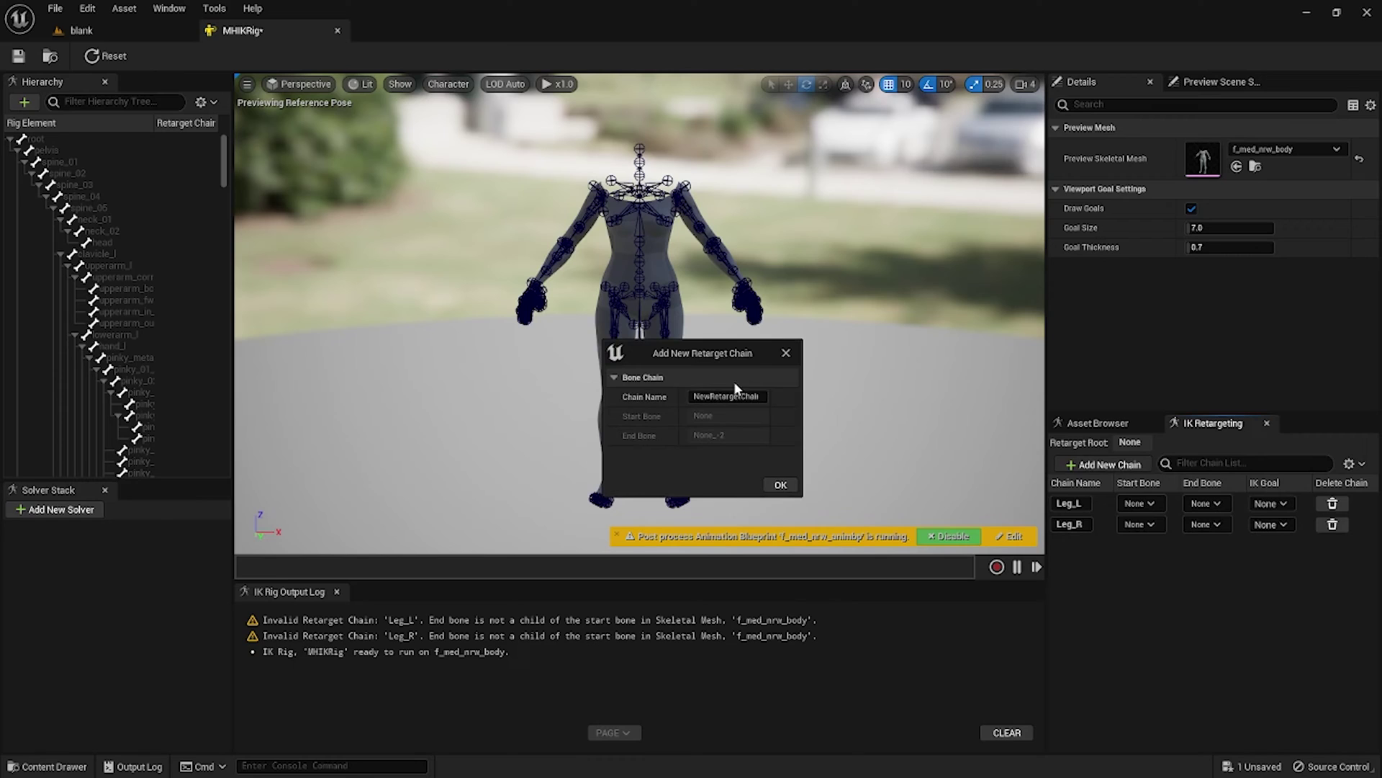
type("Hand")
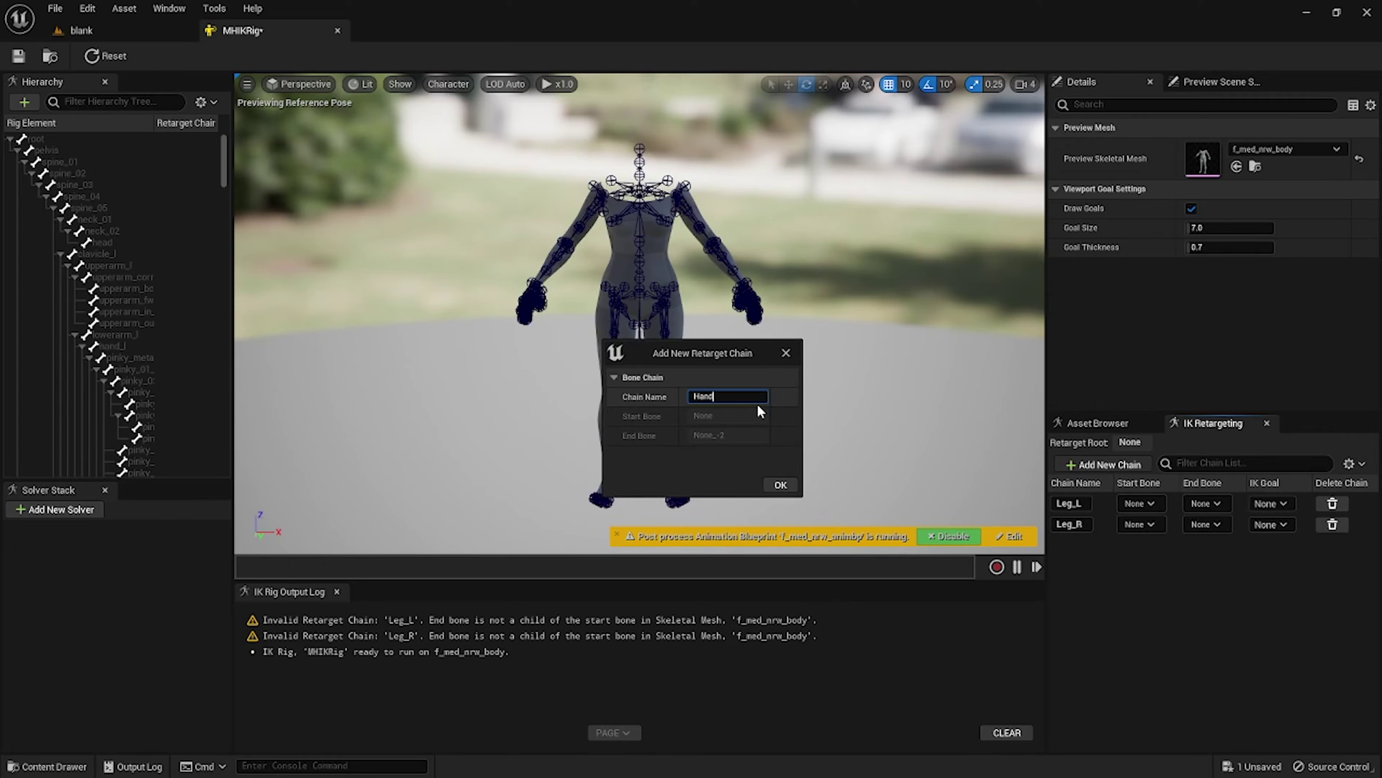
type("_L")
left_click(781, 484)
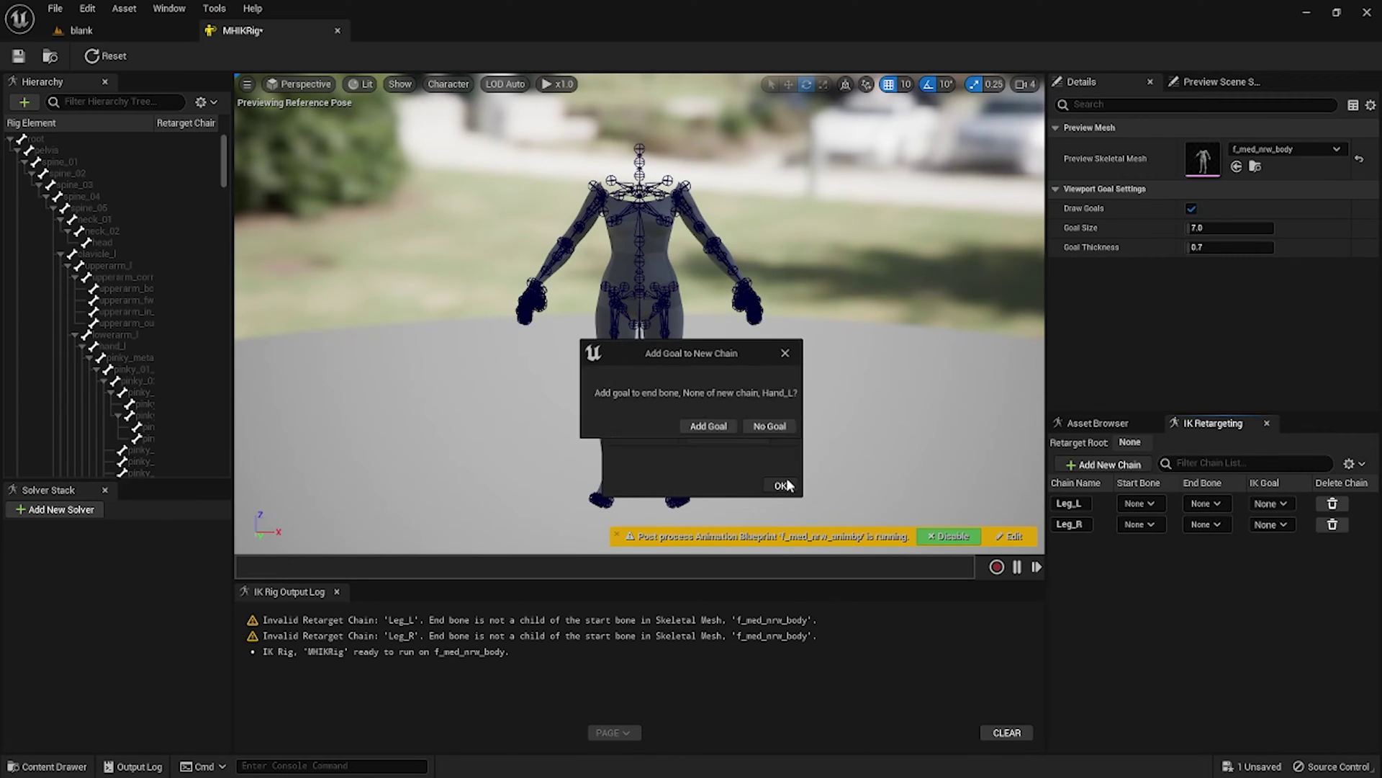
left_click(767, 426)
- Add a retarget chain named Hand_R without an IK goal
left_click(1099, 467)
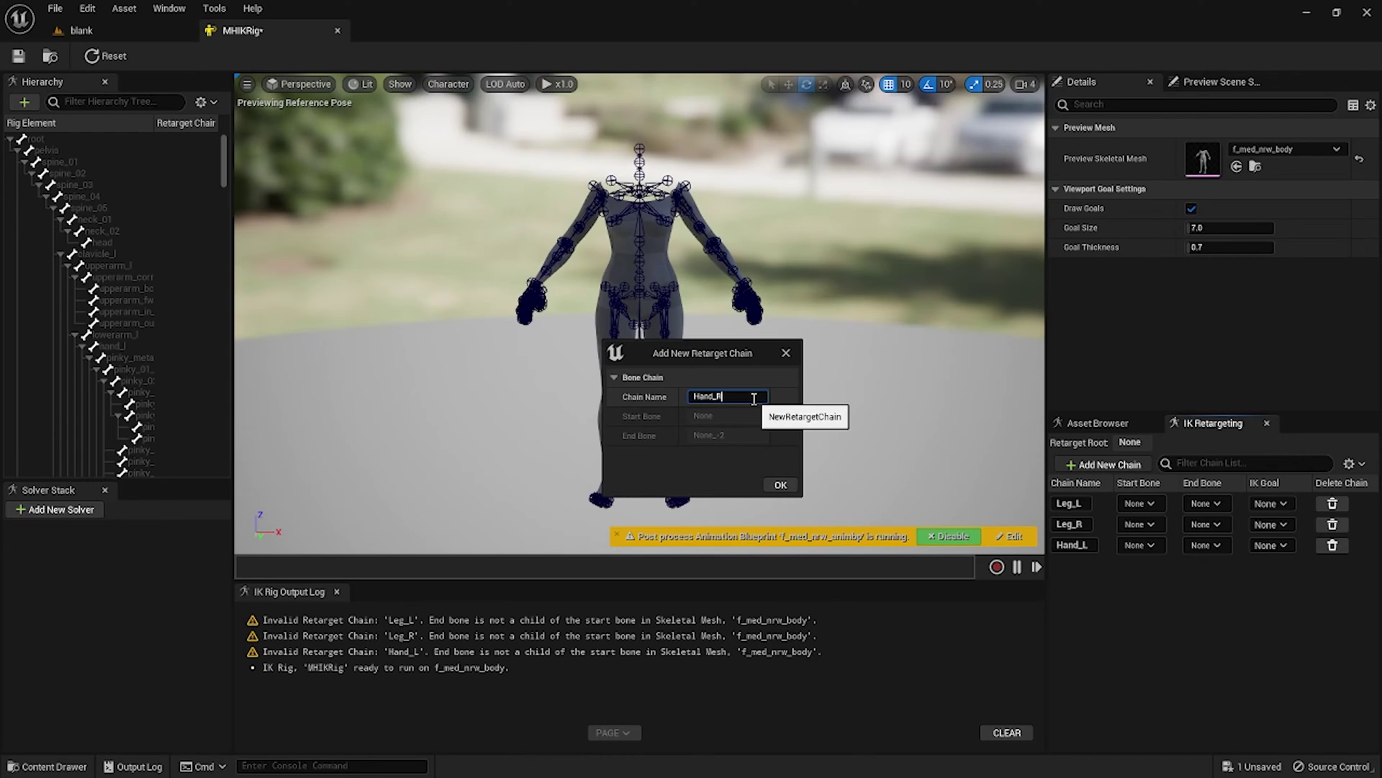
left_click(780, 484)
left_click(767, 427)
- Add a retarget chain named Head without an IK goal
left_click(1098, 465)
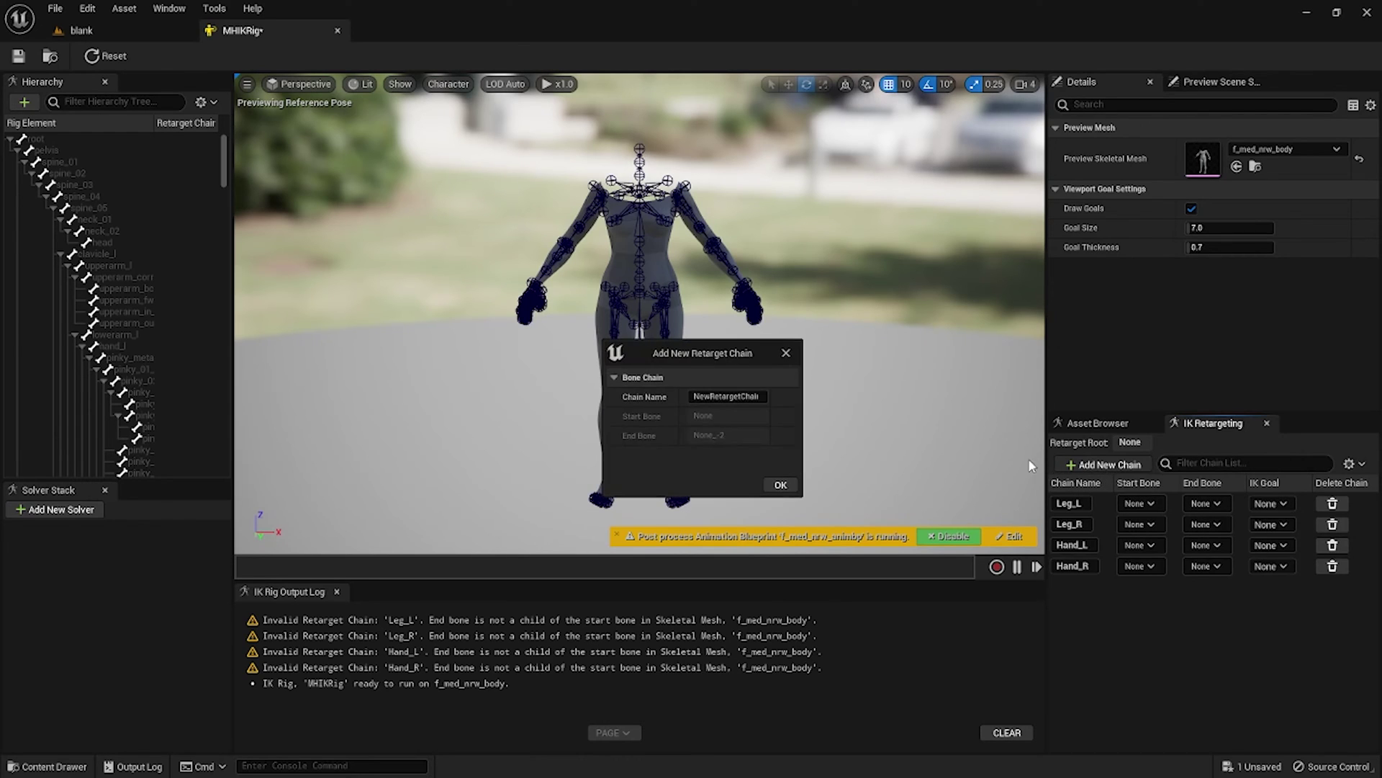
left_click(753, 396)
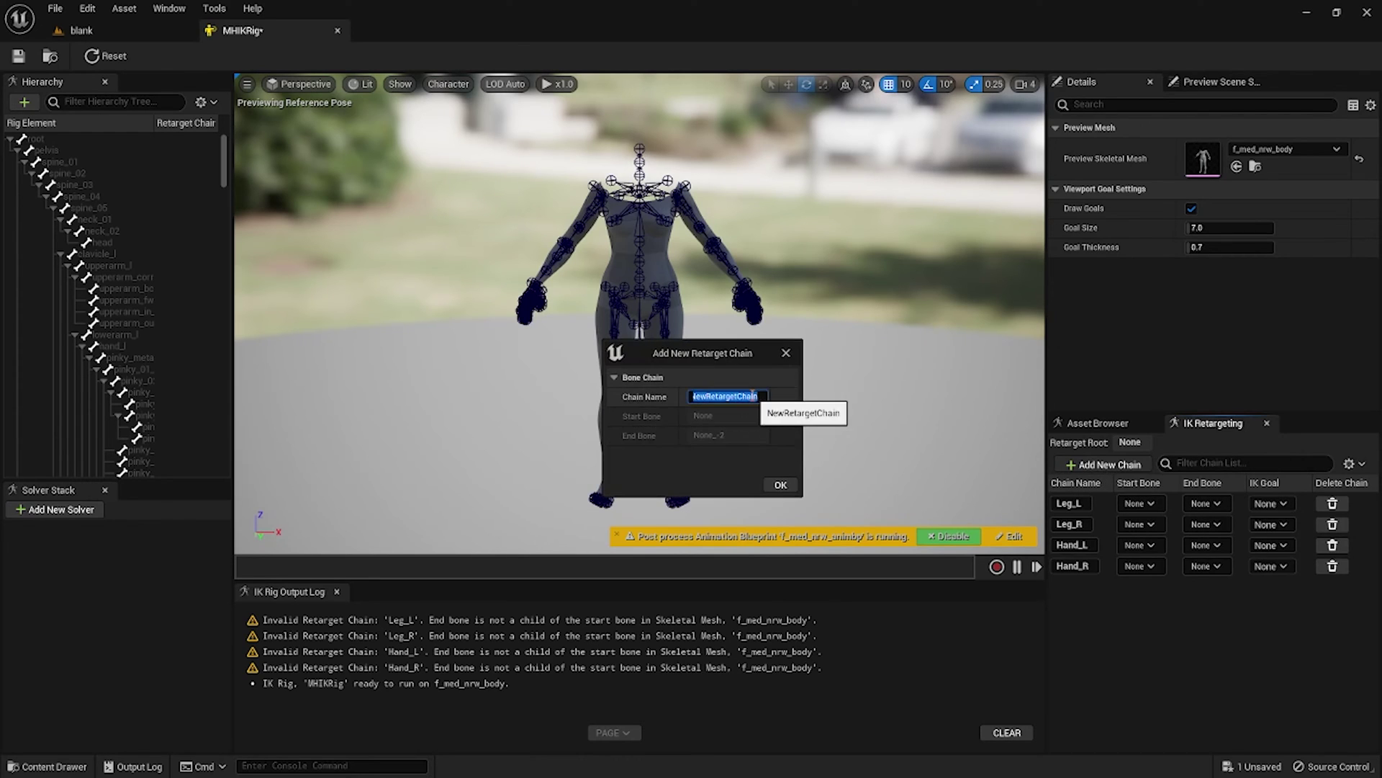
left_click(781, 485)
left_click(769, 426)
- Add a retarget chain named Spine without an IK goal
left_click(1081, 466)
left_click(719, 396)
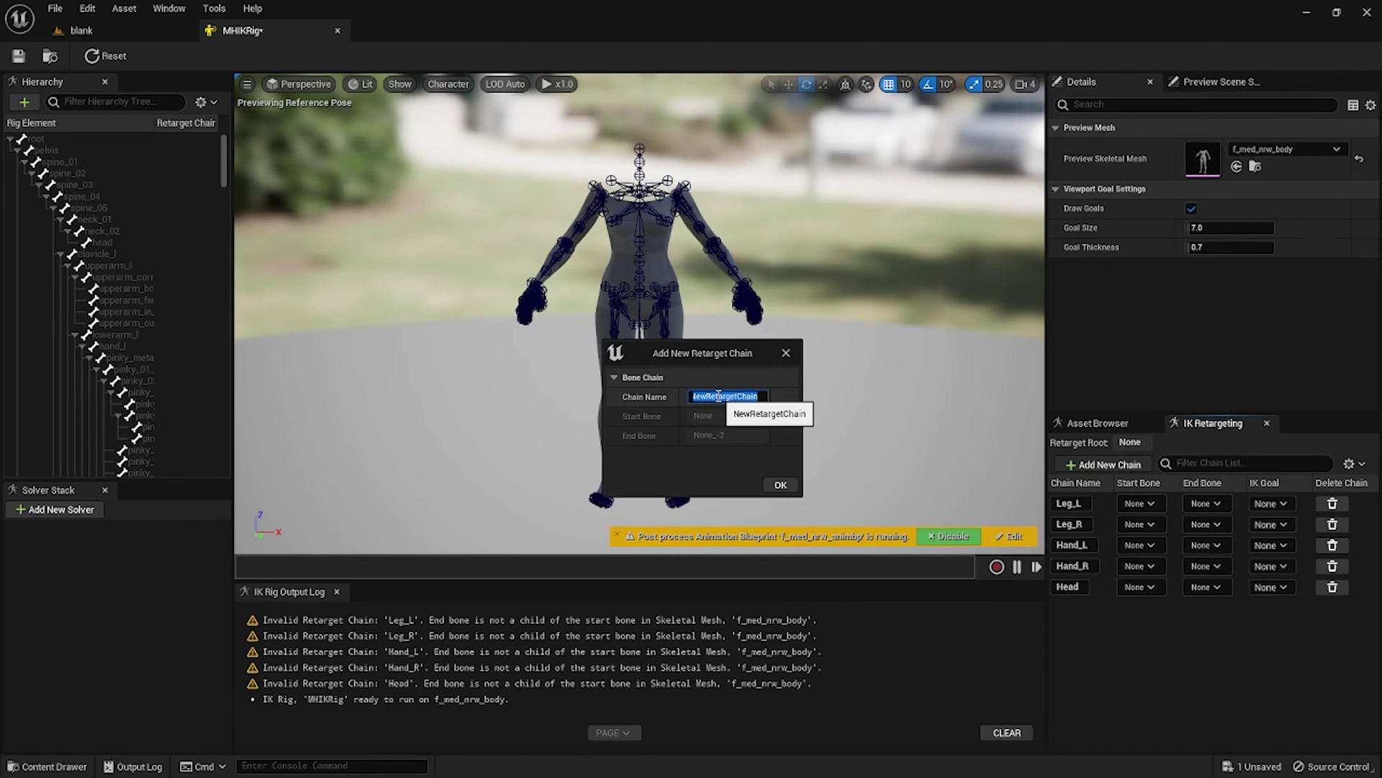
type("Spine")
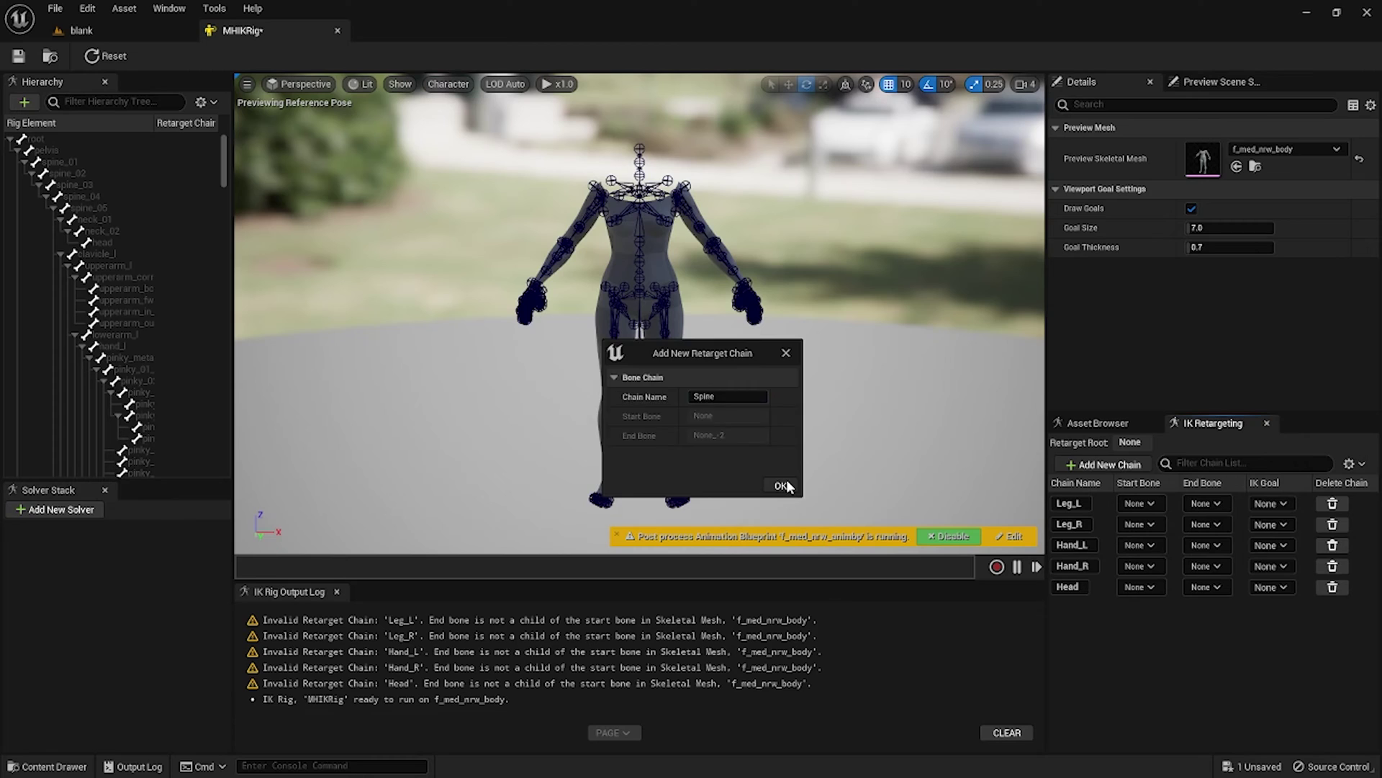
left_click(781, 484)
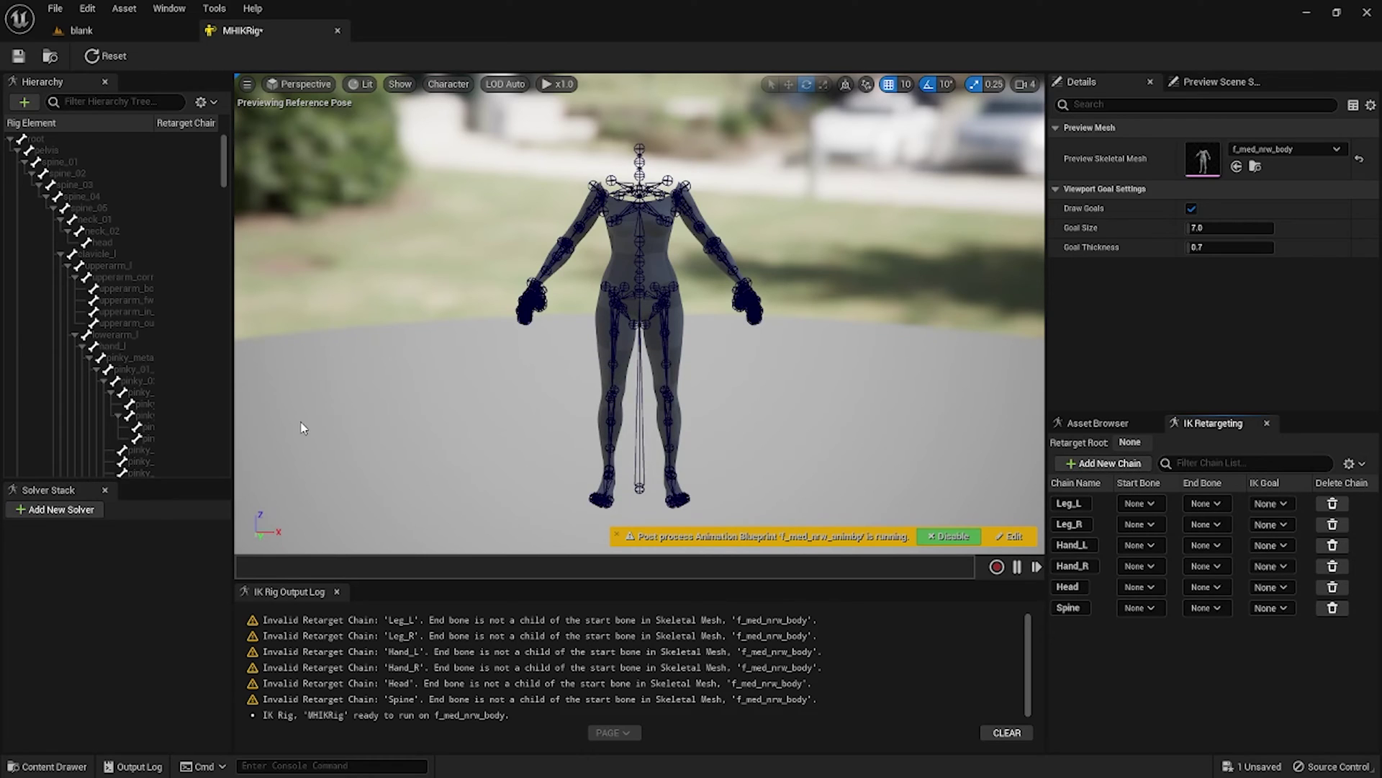
- Set the pelvis bone as the retarget root of MHIKRig and save the asset
left_click(91, 148)
right_click(108, 151)
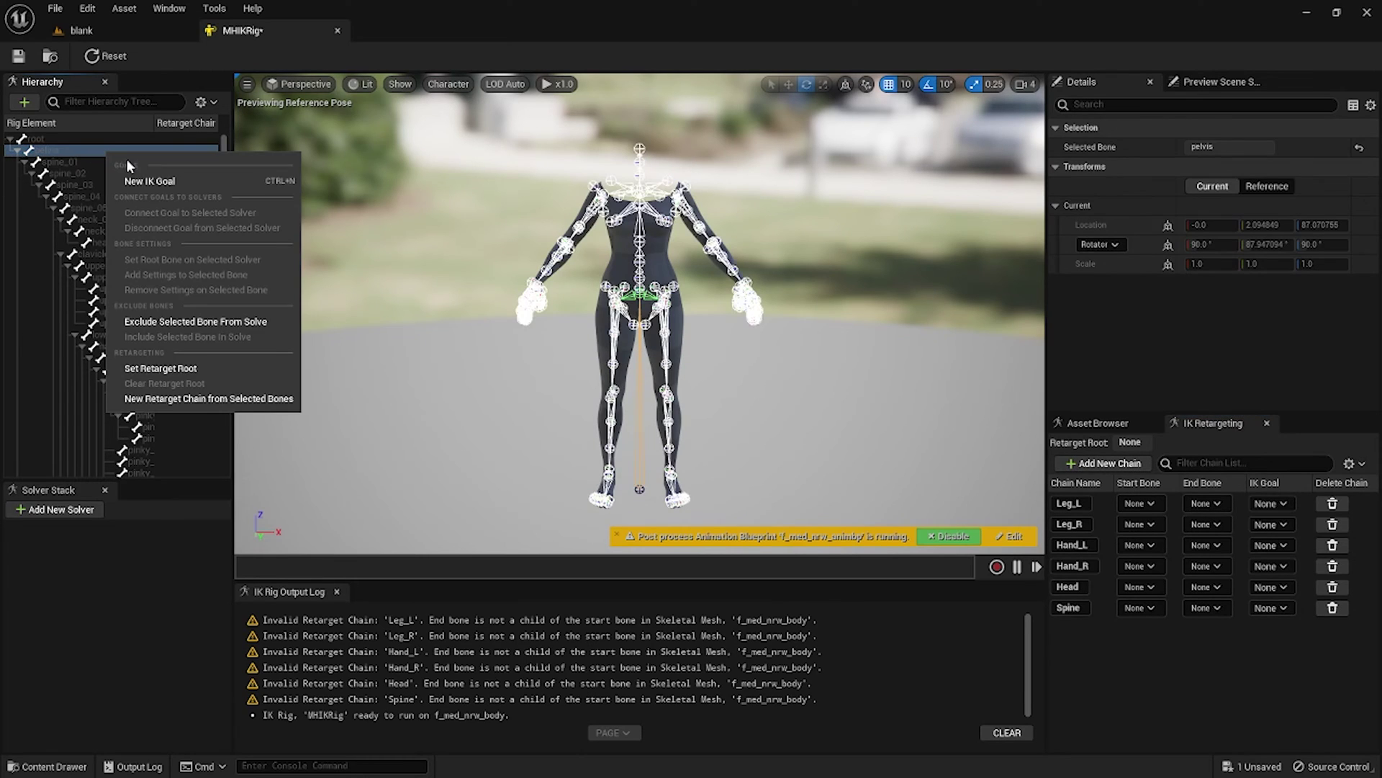
left_click(163, 368)
left_click(18, 55)
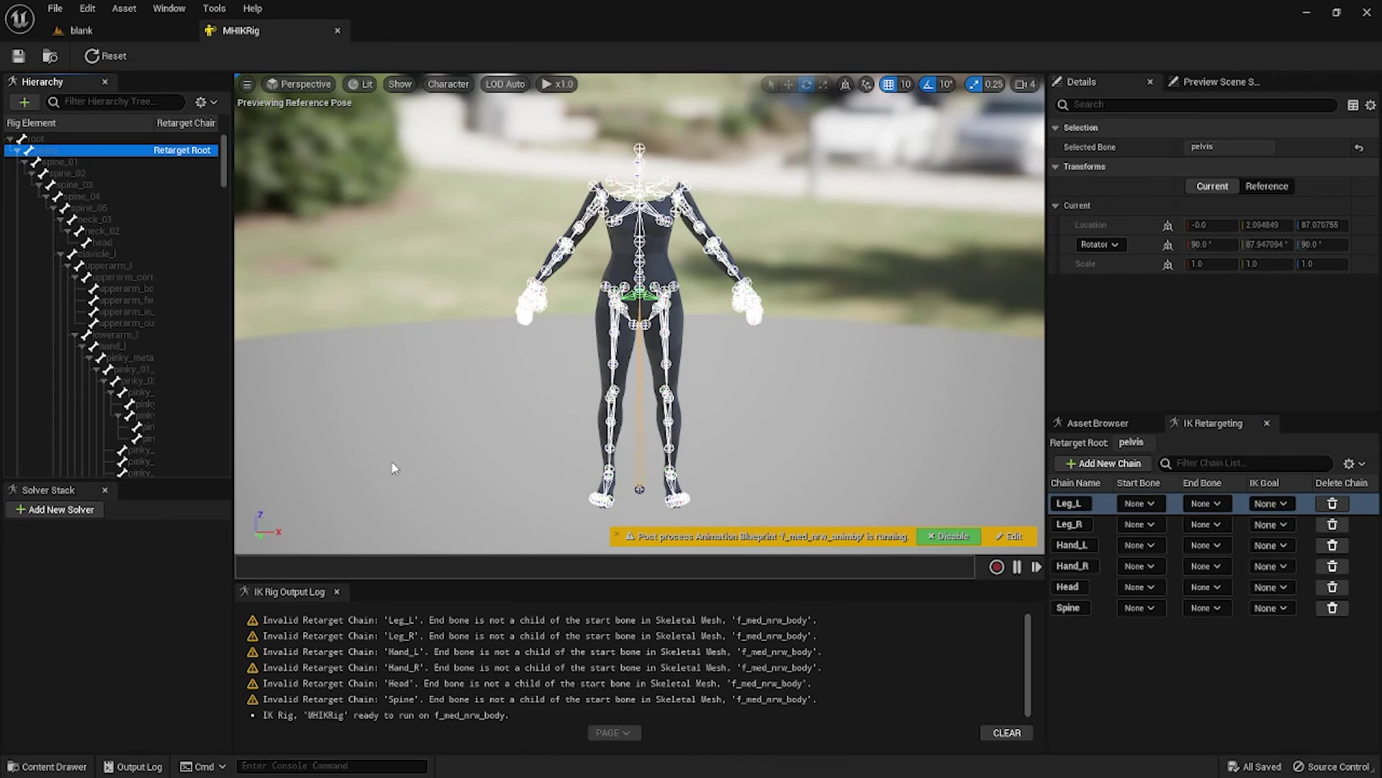
- Set the Leg_L chain's start bone to thigh_l and its end bone to ball_l
left_click(1145, 503)
type("thigh")
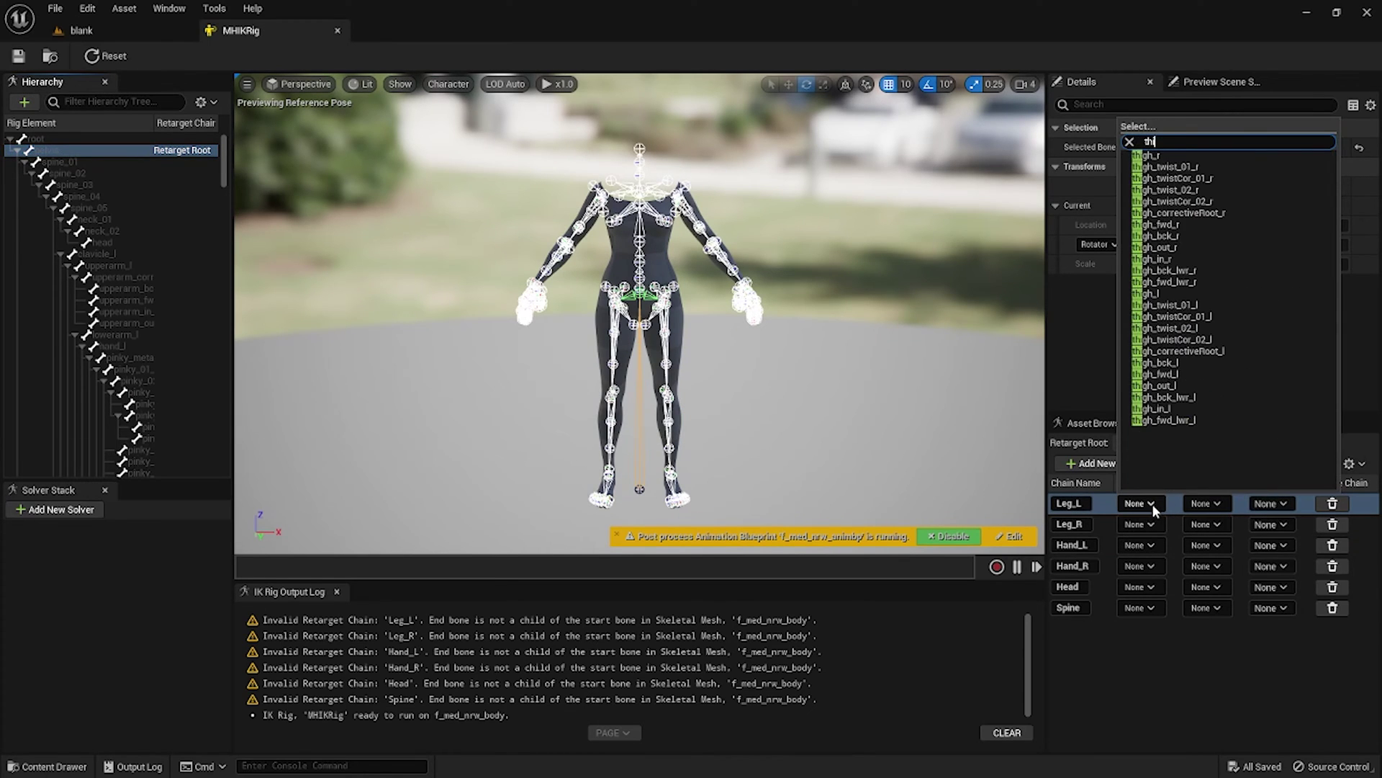
left_click(1144, 293)
left_click(1206, 503)
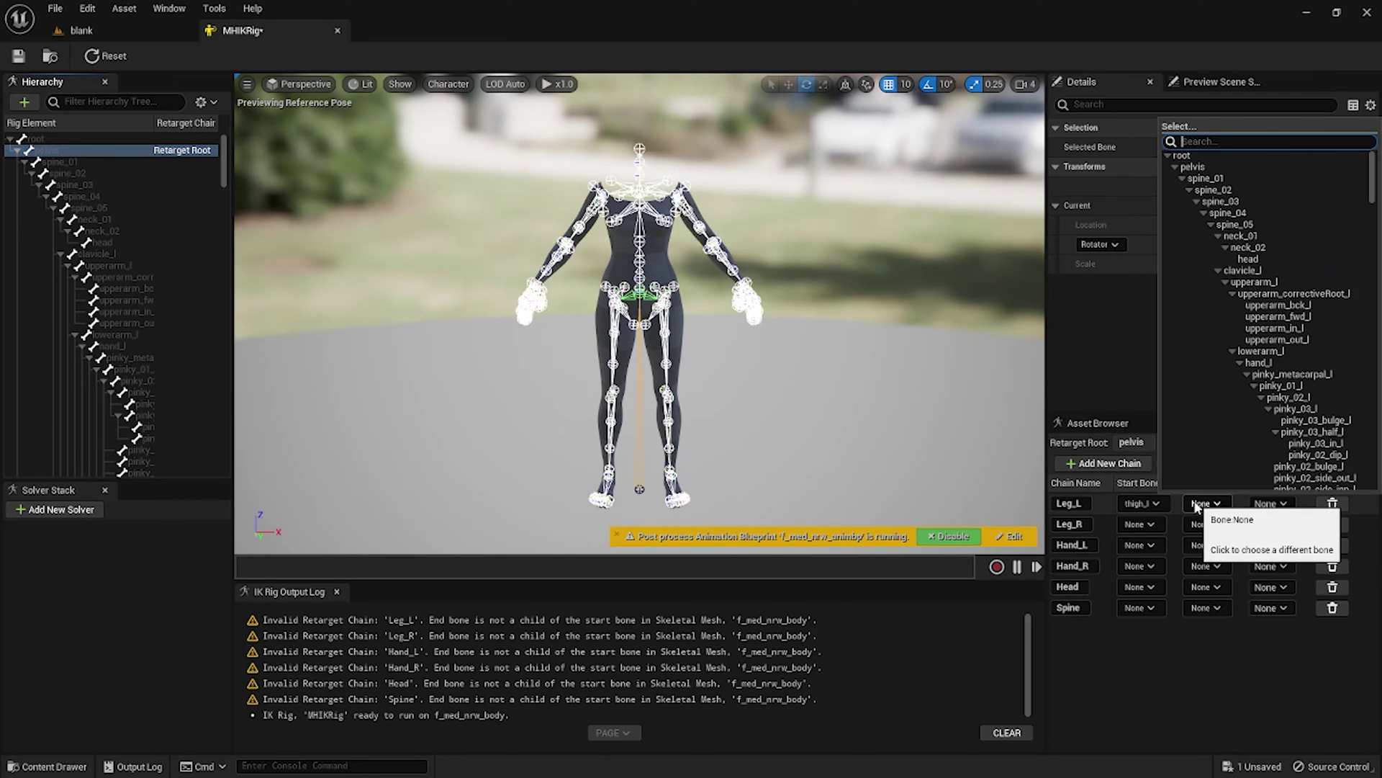
type("ball")
left_click(1188, 167)
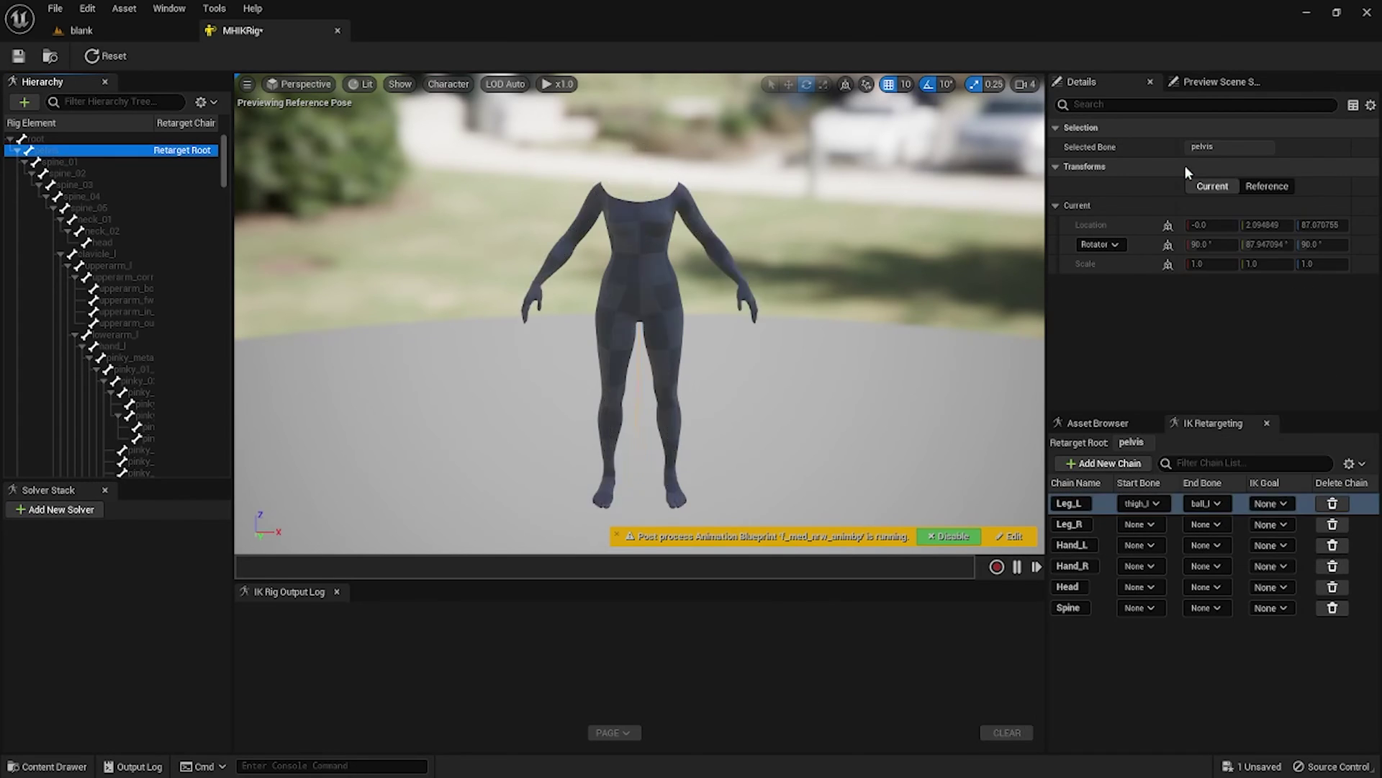
- Set the Leg_R chain's start bone to thigh_r and its end bone to ball_r
left_click(1136, 524)
type("thi")
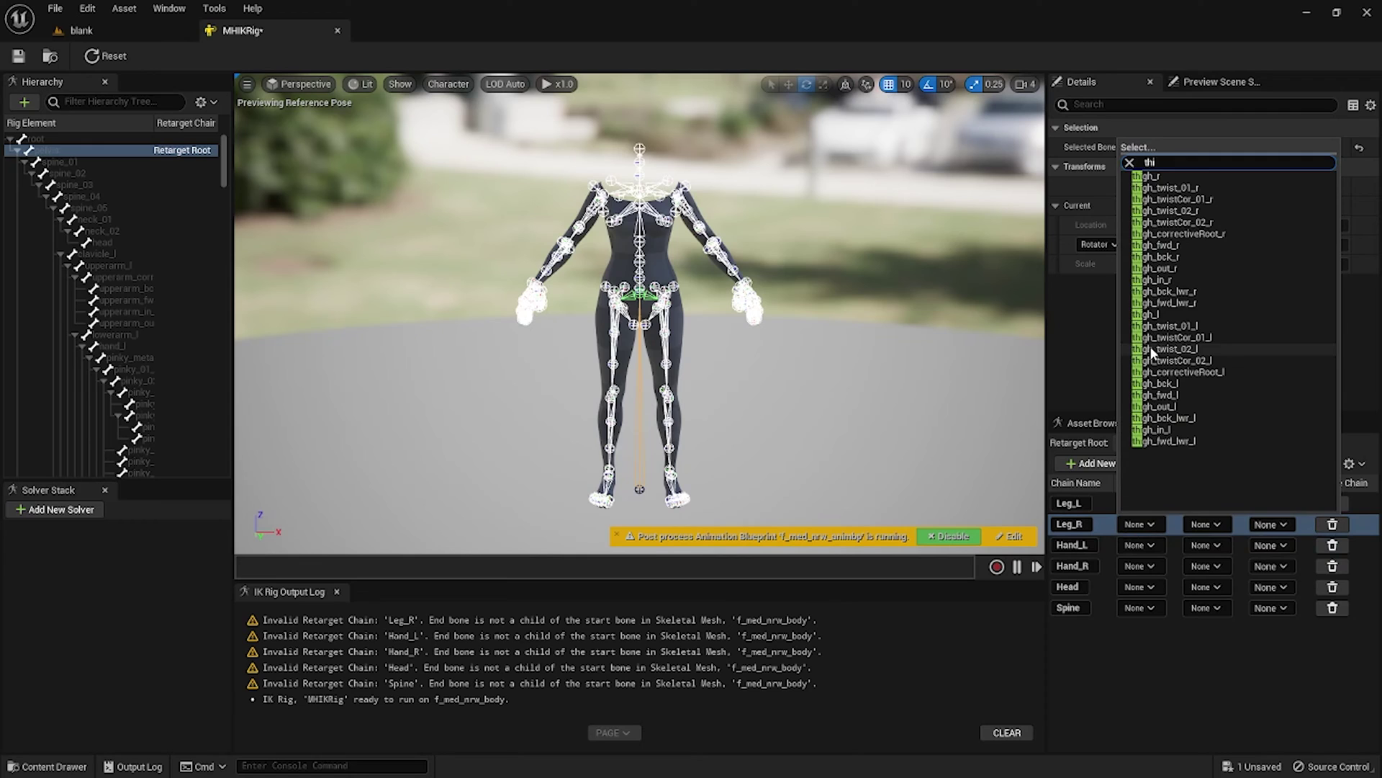
left_click(1140, 524)
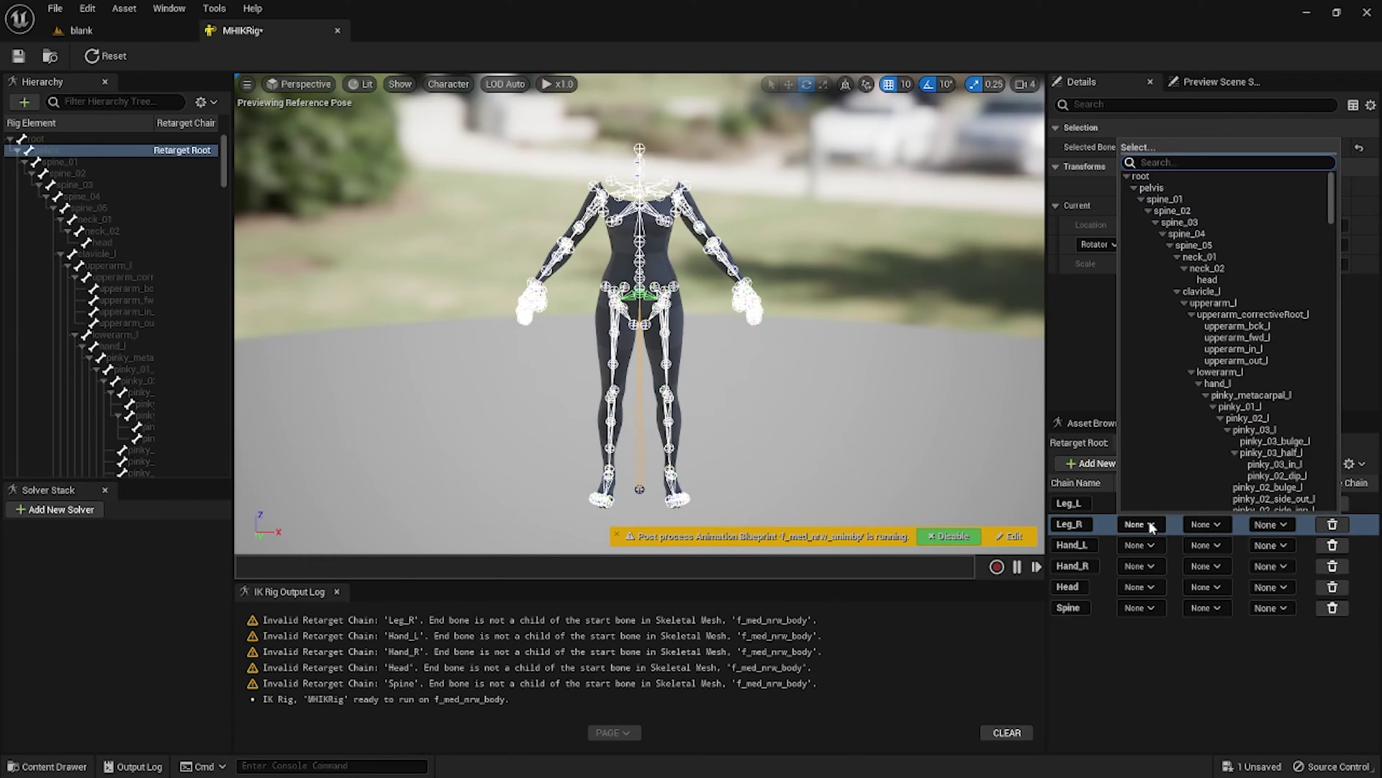
type("thih")
key("BackSpace")
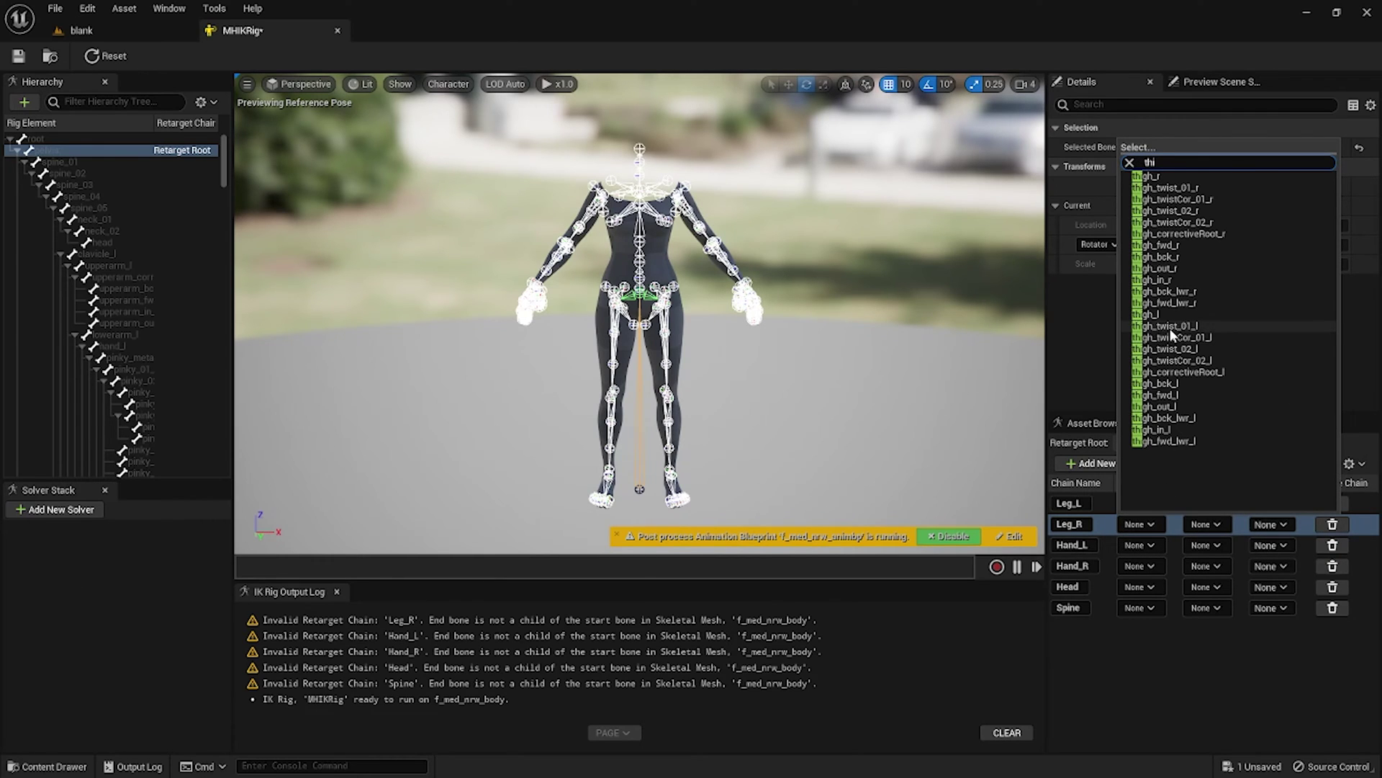
left_click(1165, 175)
left_click(1201, 523)
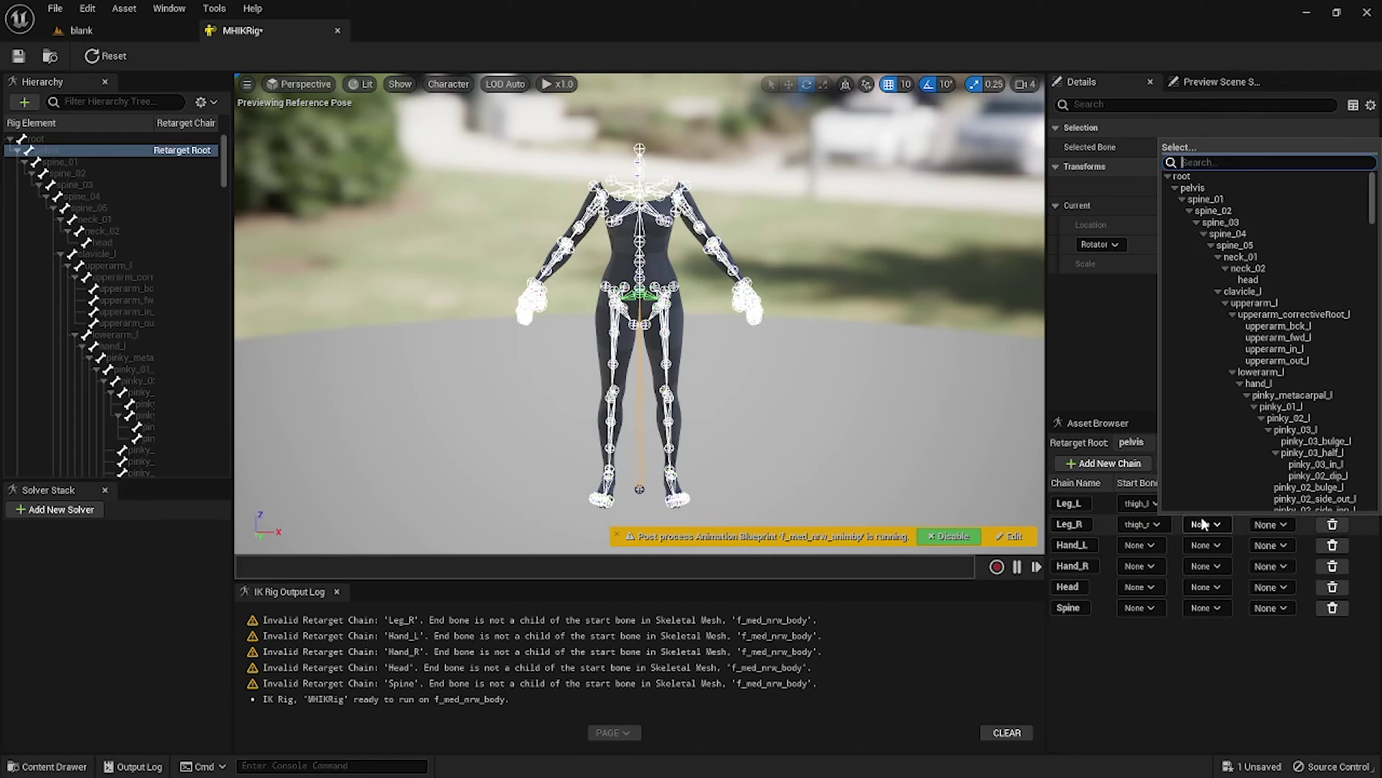
type("ball")
left_click(1212, 175)
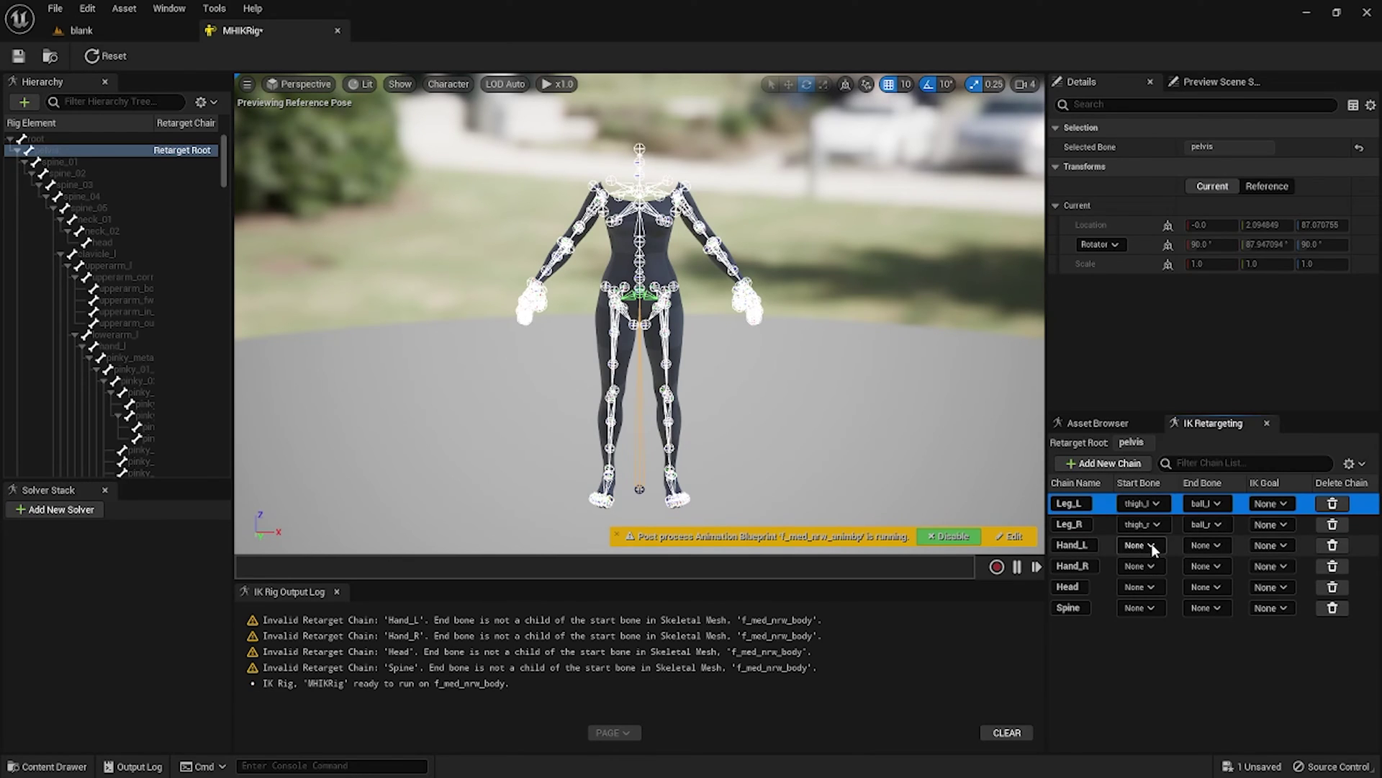
- Set the Hand_L chain's start bone to clavicle_l and its end bone to hand_l
left_click(1151, 543)
left_click(1148, 641)
left_click(1145, 545)
type("clav")
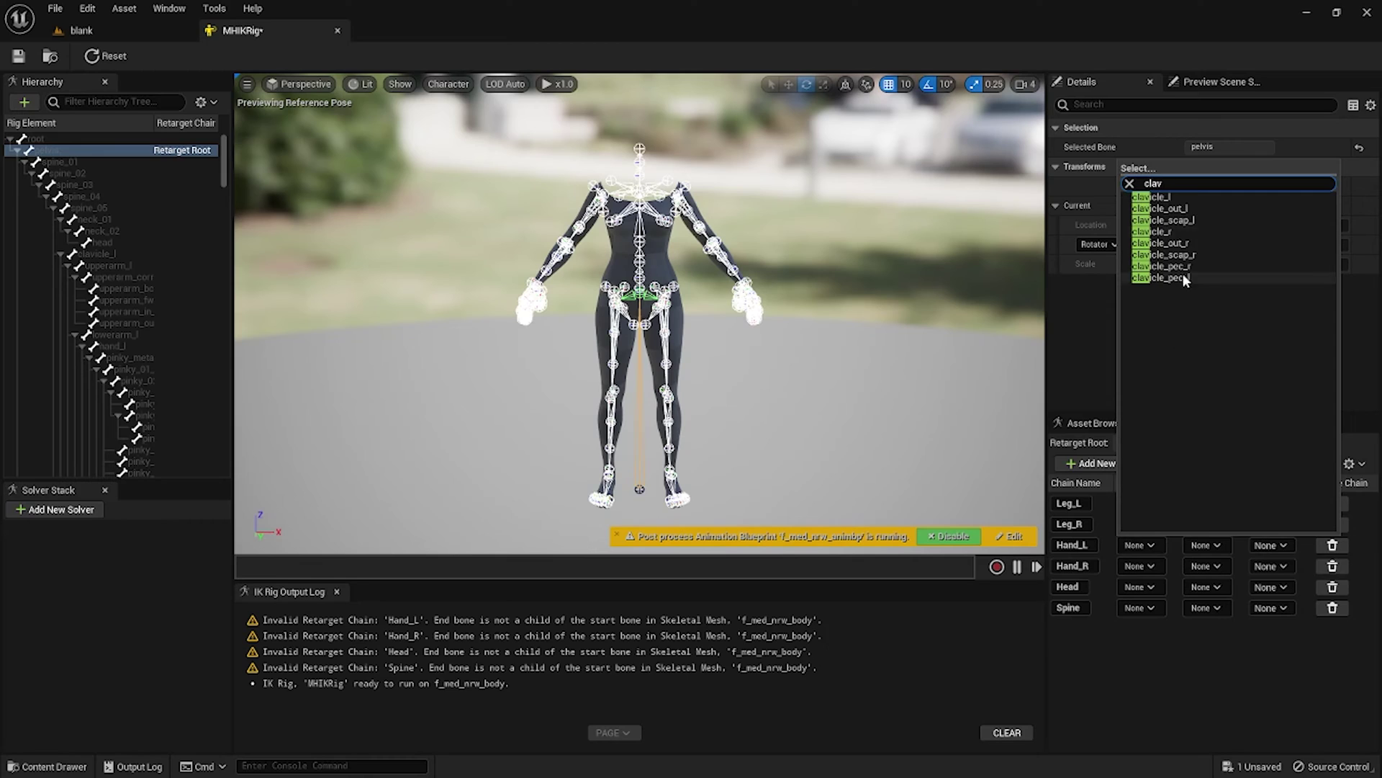
left_click(1181, 198)
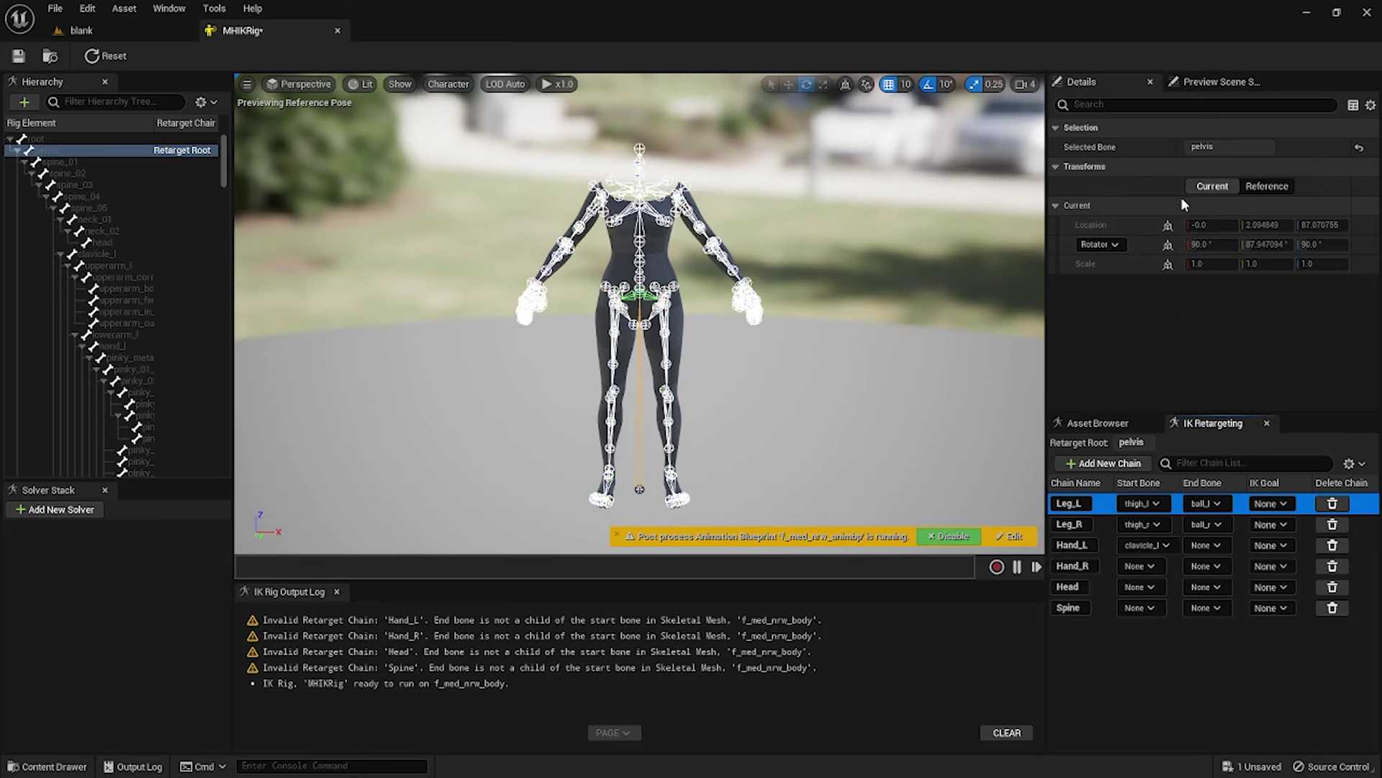
left_click(1204, 547)
type("hand")
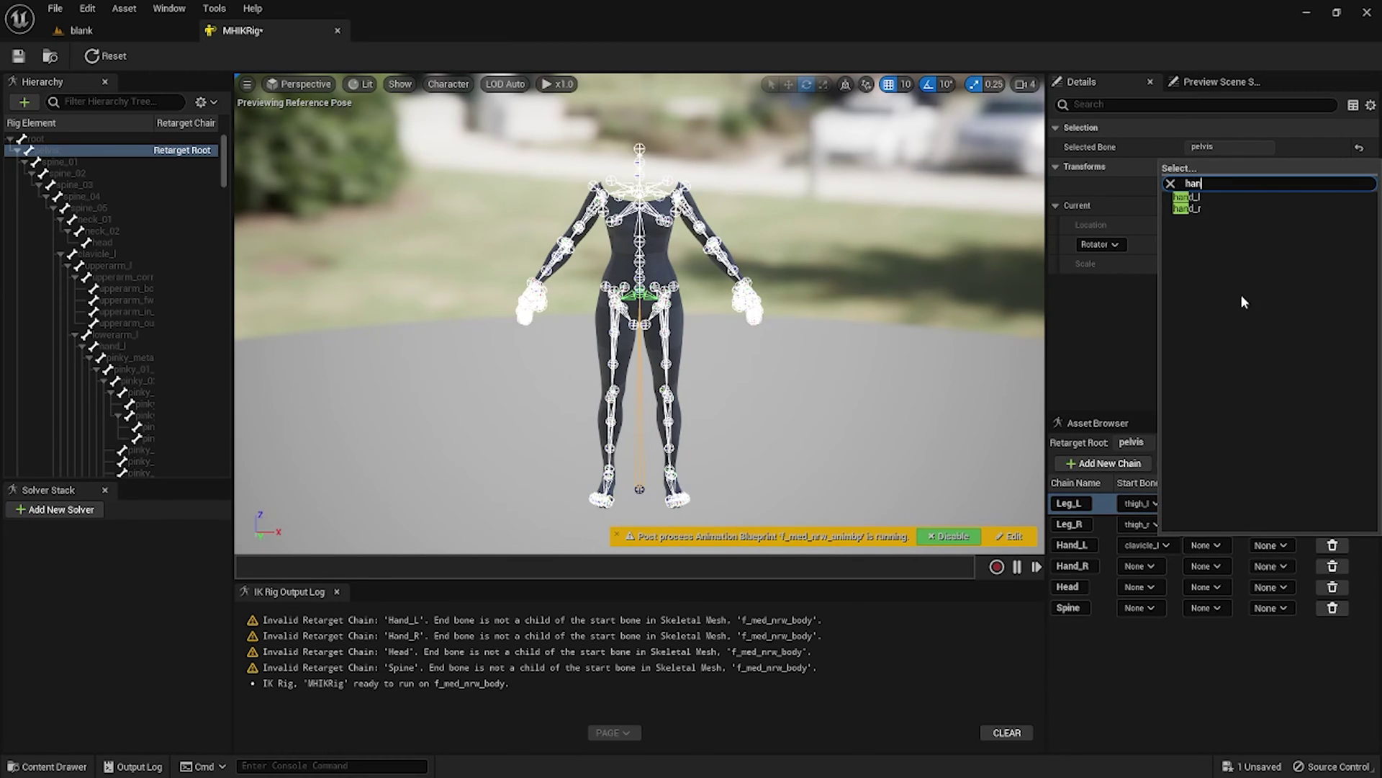
left_click(1224, 198)
- Set the Hand_R chain's start bone to clavicle_r and its end bone to hand_r
left_click(1150, 566)
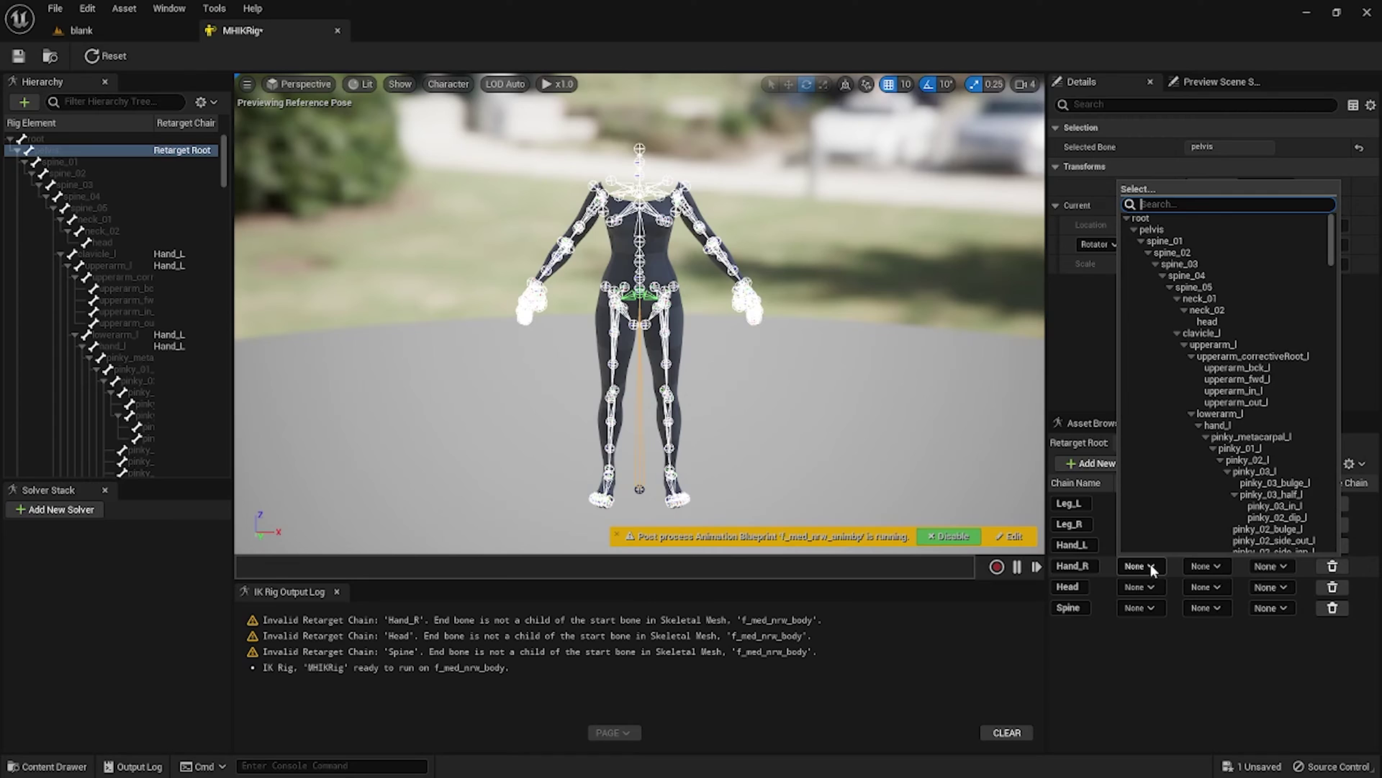
type("cl")
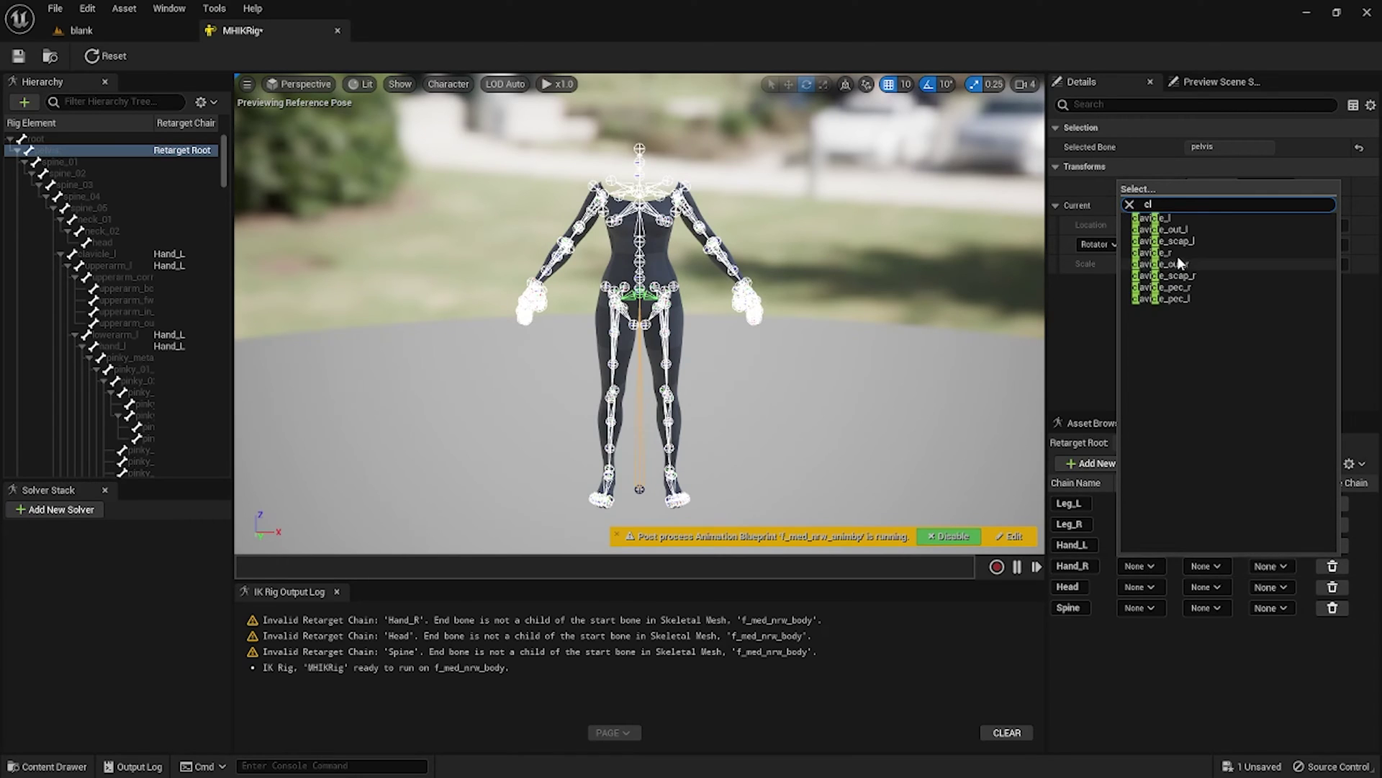
left_click(1177, 253)
left_click(1206, 566)
type("han")
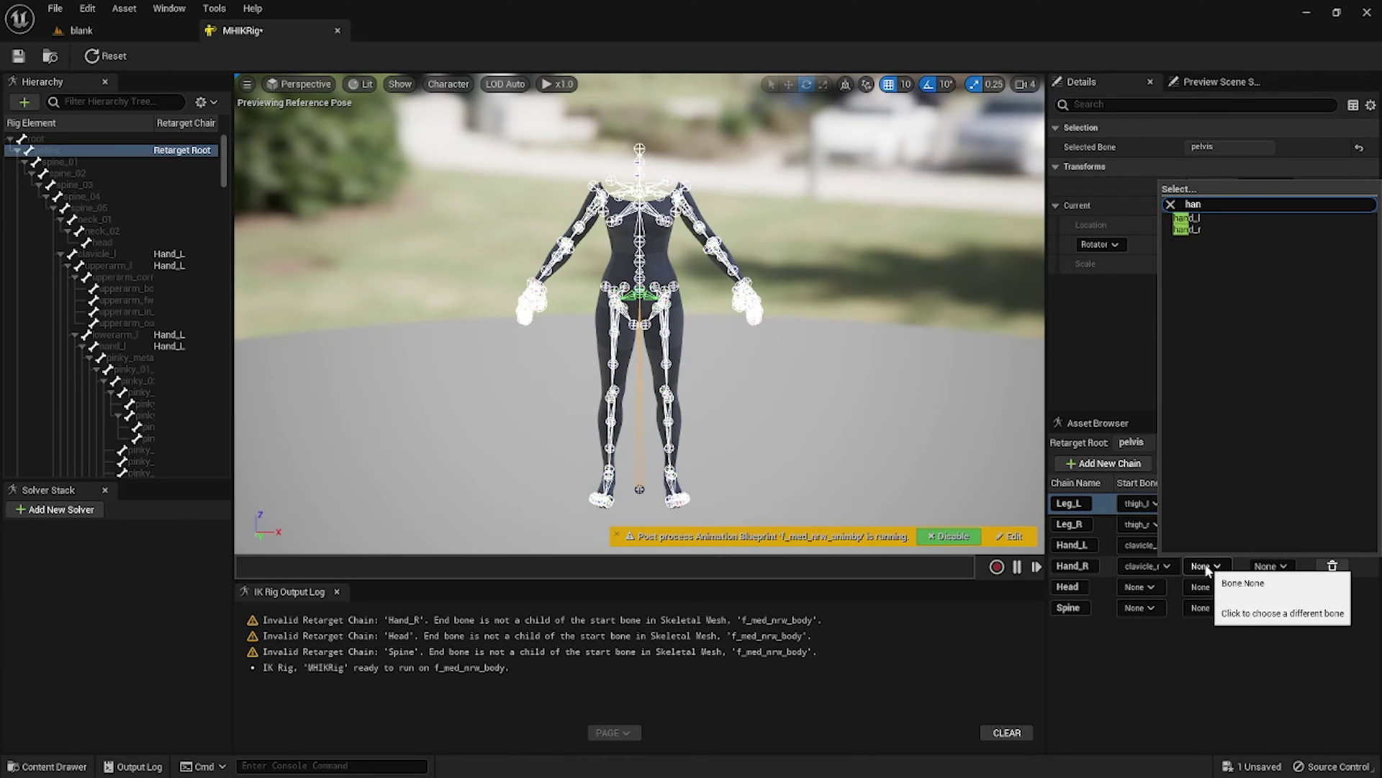
type("d")
left_click(1187, 229)
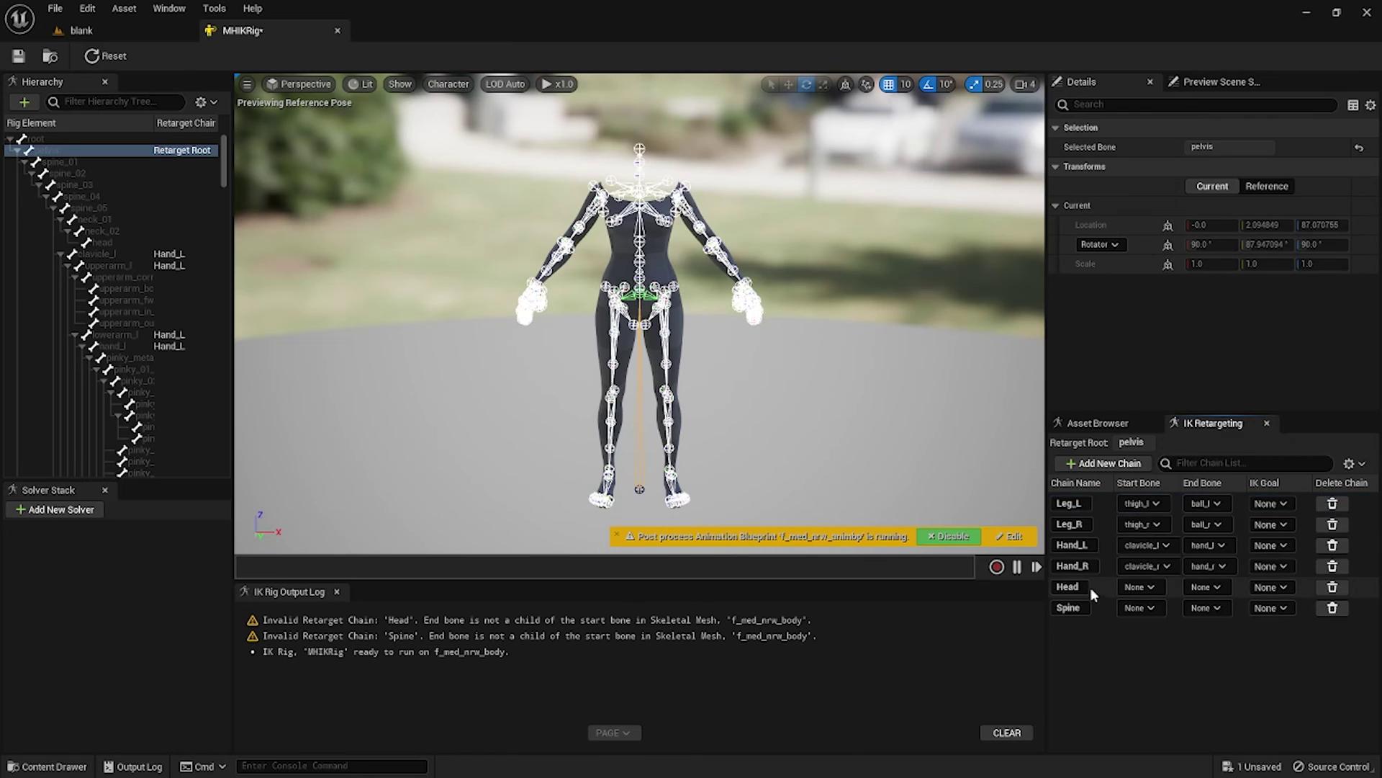
- Set the Head chain's start bone to neck_01 and its end bone to head
left_click(1139, 587)
type("neck")
left_click(1193, 240)
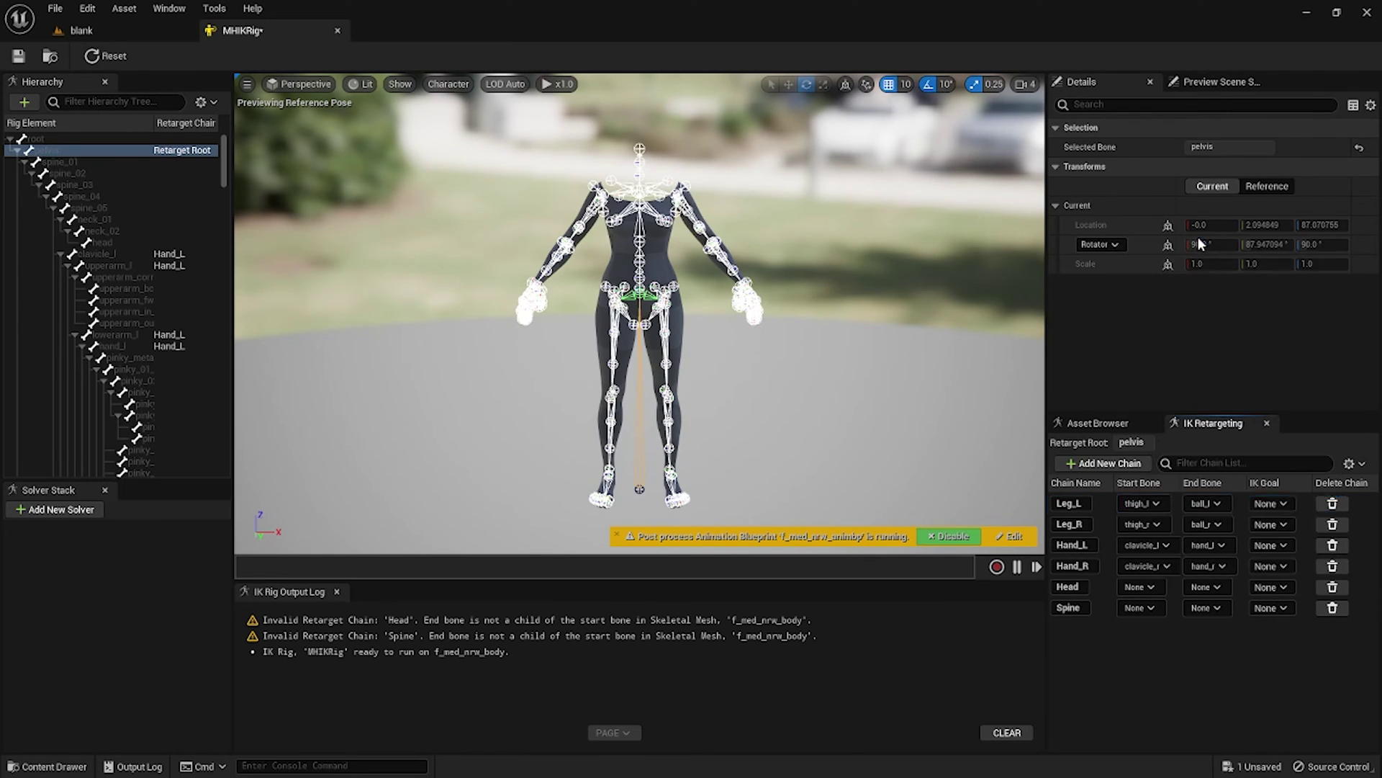
left_click(1215, 587)
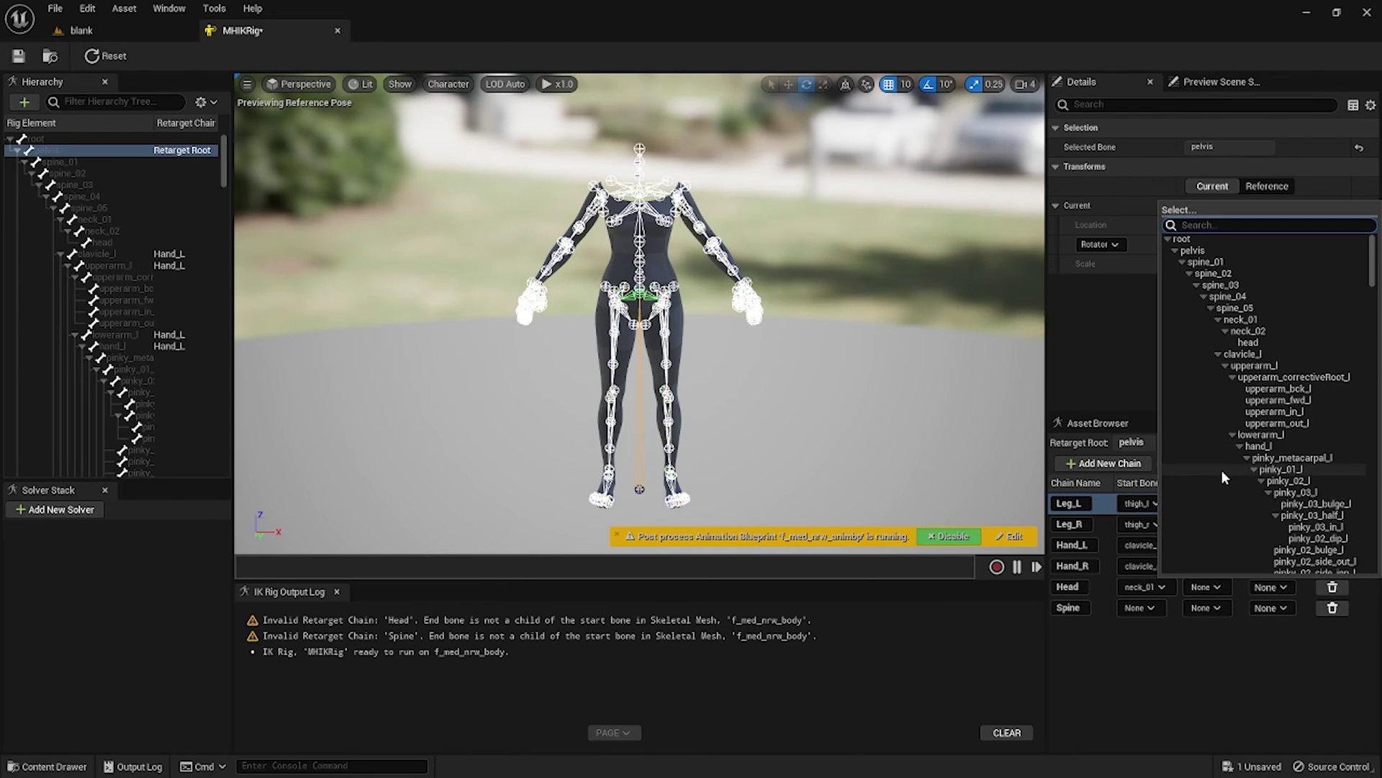
type("hea")
key("Return")
- Set the Spine chain's start bone to spine_01 and its end bone to spine_05
left_click(1148, 610)
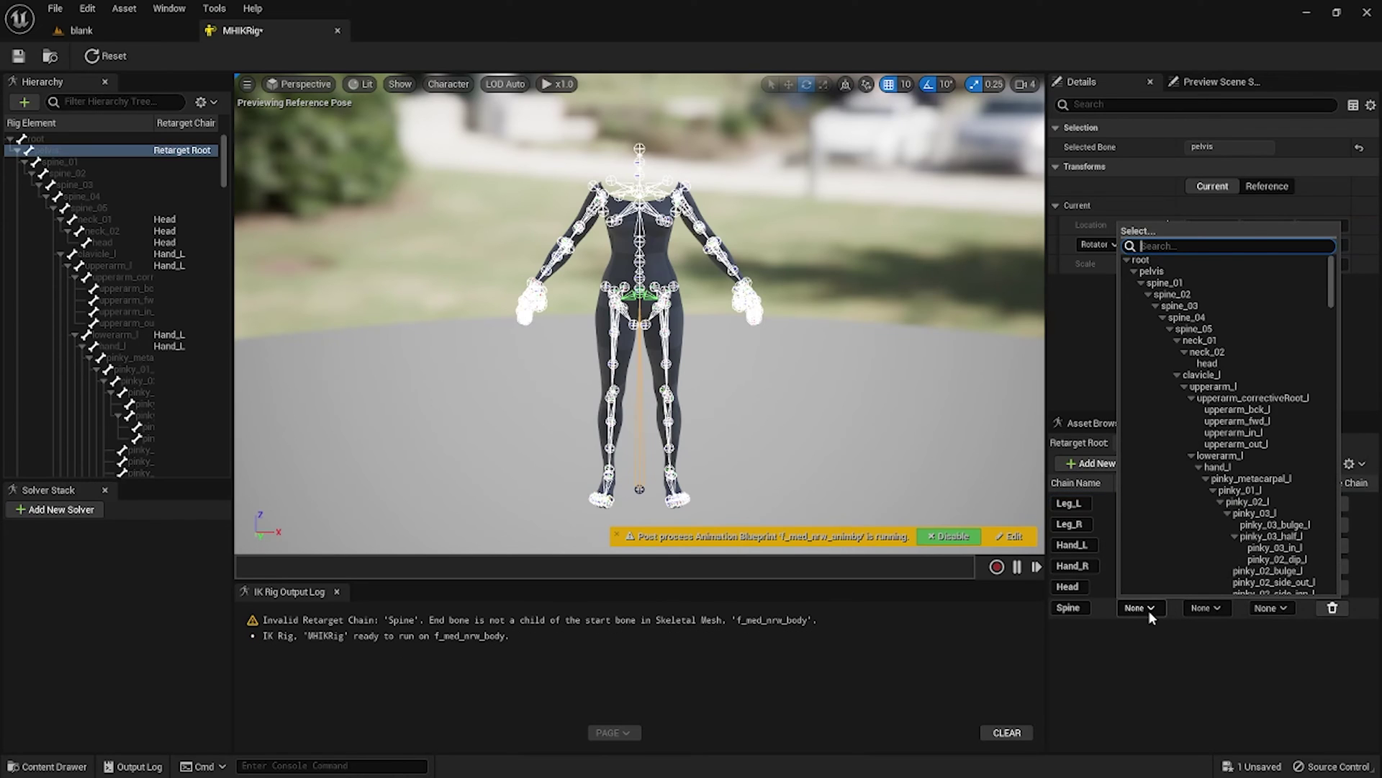
type("spi")
key("Return")
left_click(1206, 608)
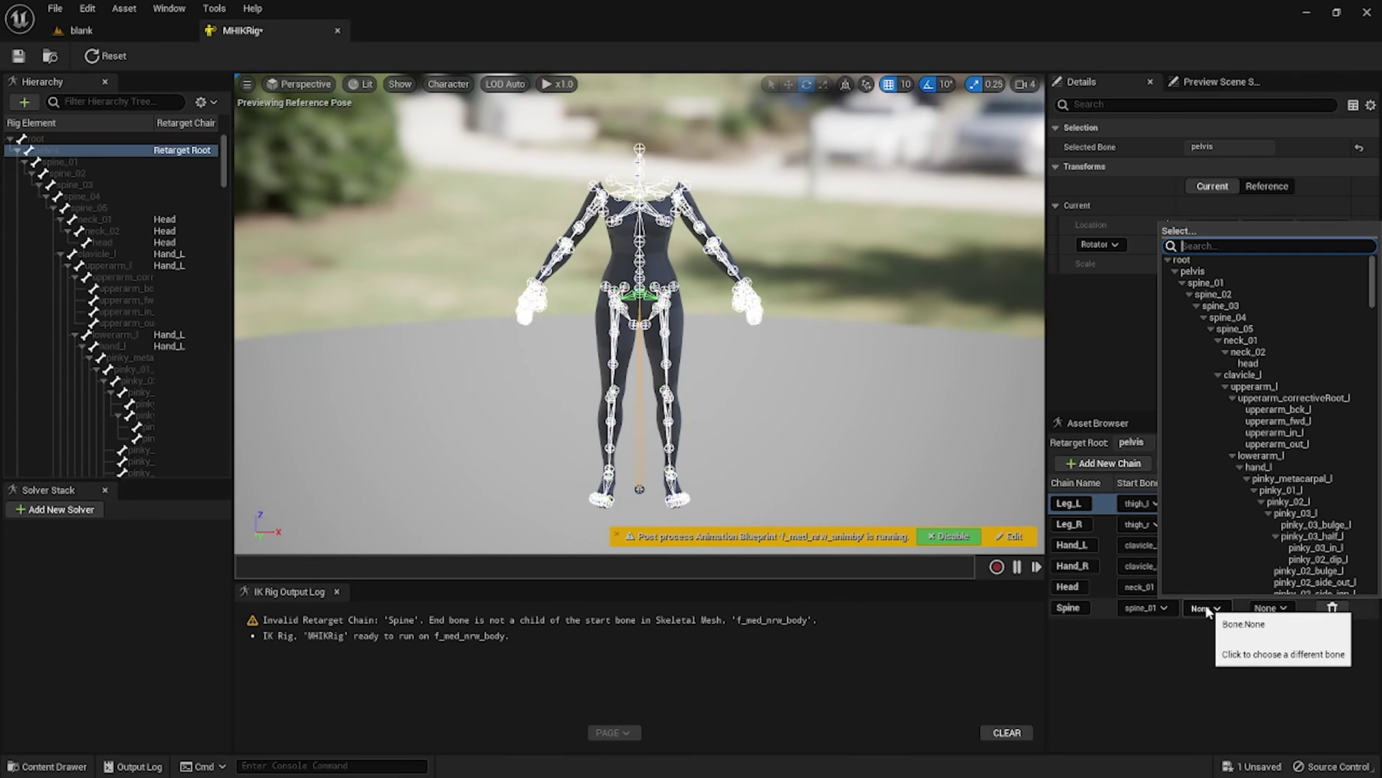
type("spi")
left_click(1229, 309)
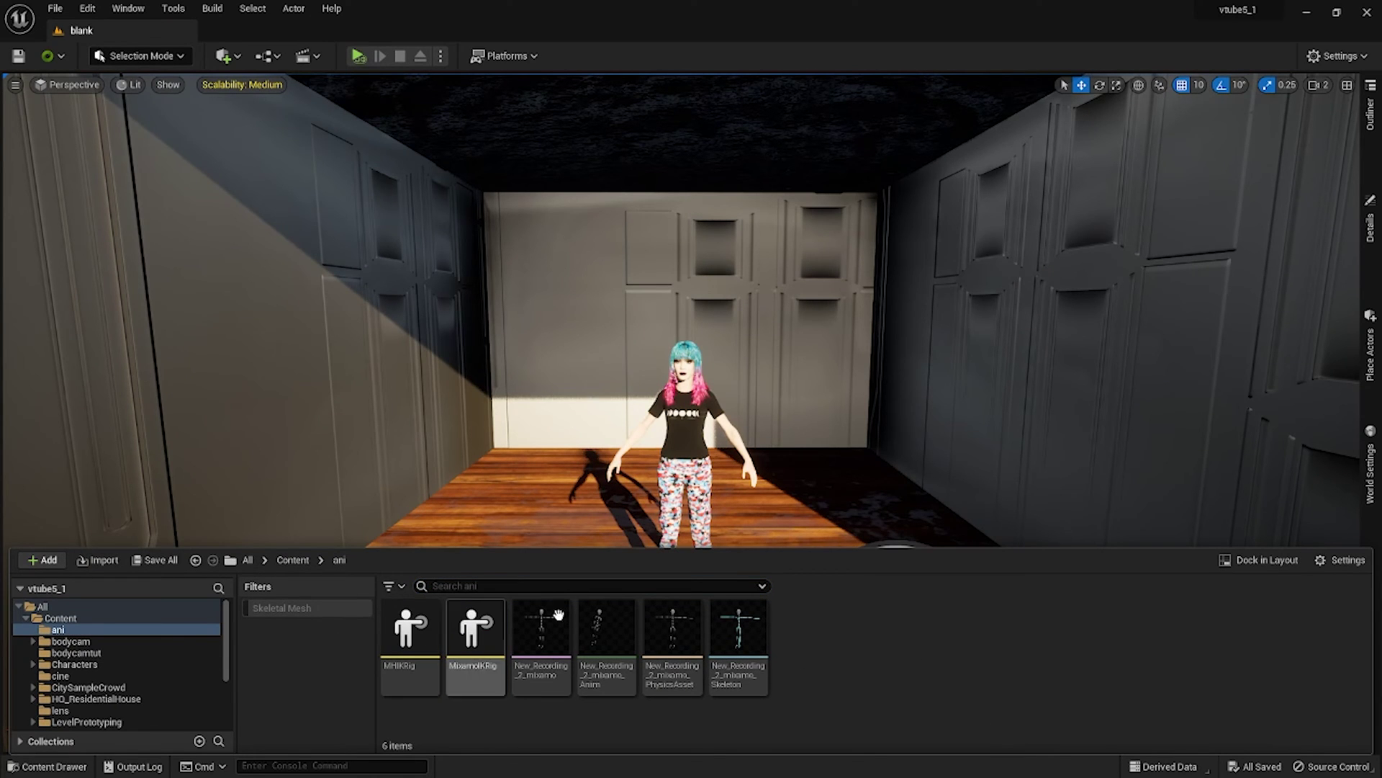
- Create an IK Retargeter in the ani folder with MixamoIKRig as its source and name it CustomRetargeter
right_click(858, 638)
mouse_move(936, 349)
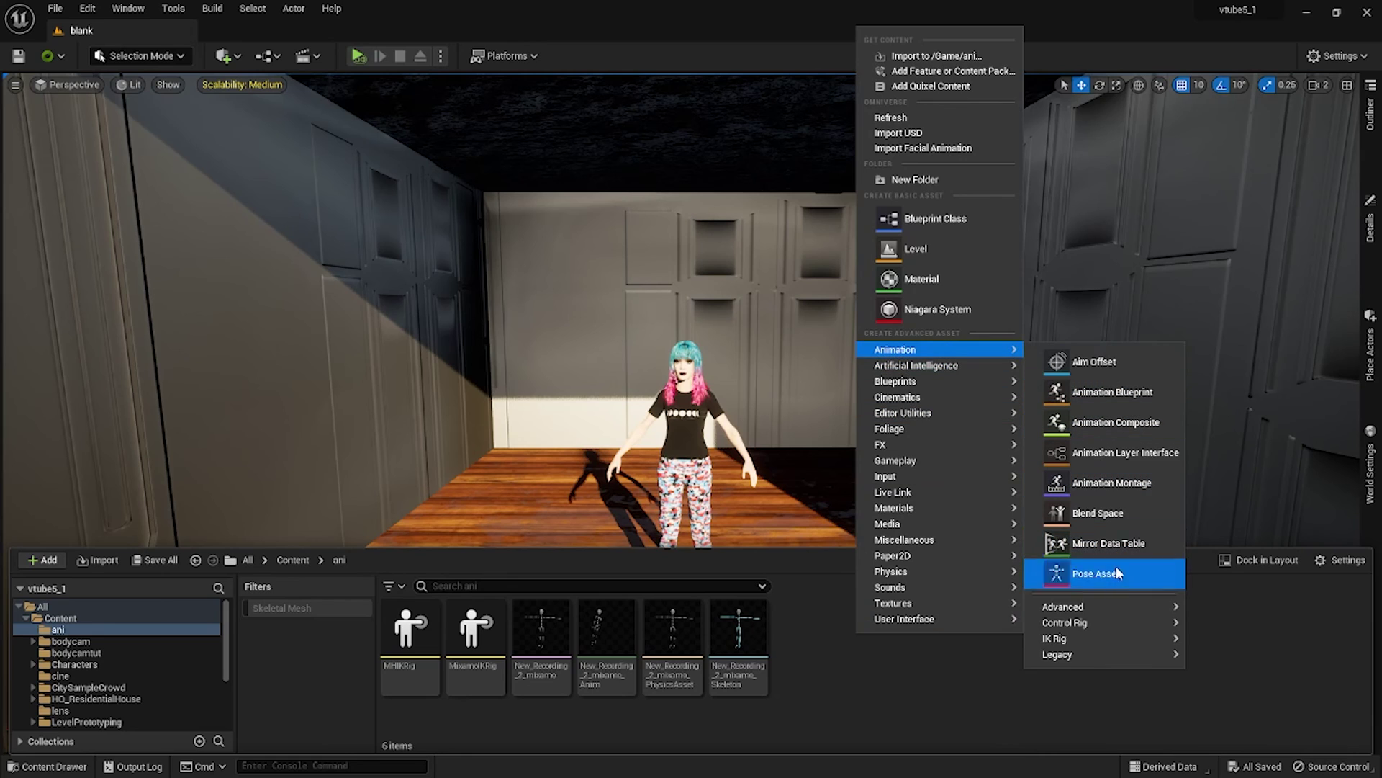
mouse_move(1058, 638)
left_click(1253, 650)
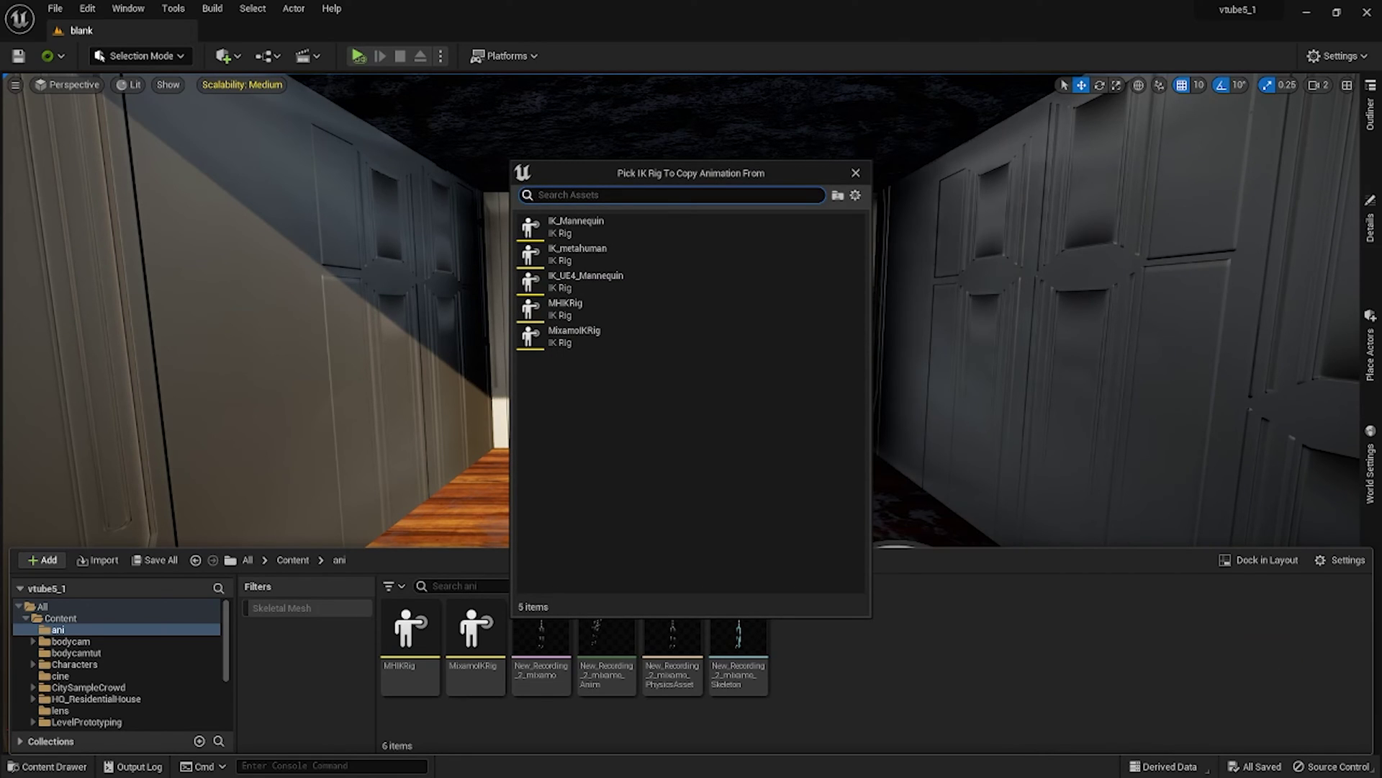
left_click(631, 332)
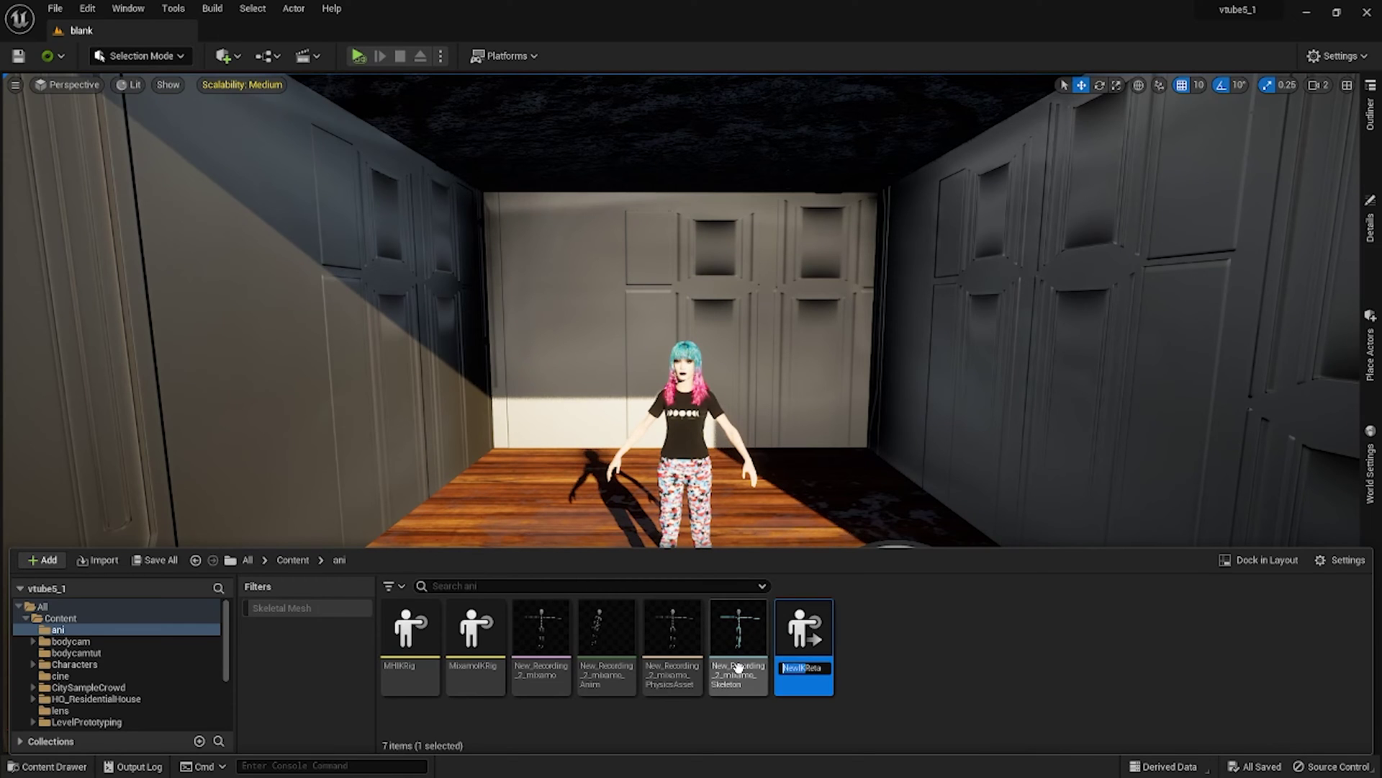
type("CustomRetargeter")
key("Return")
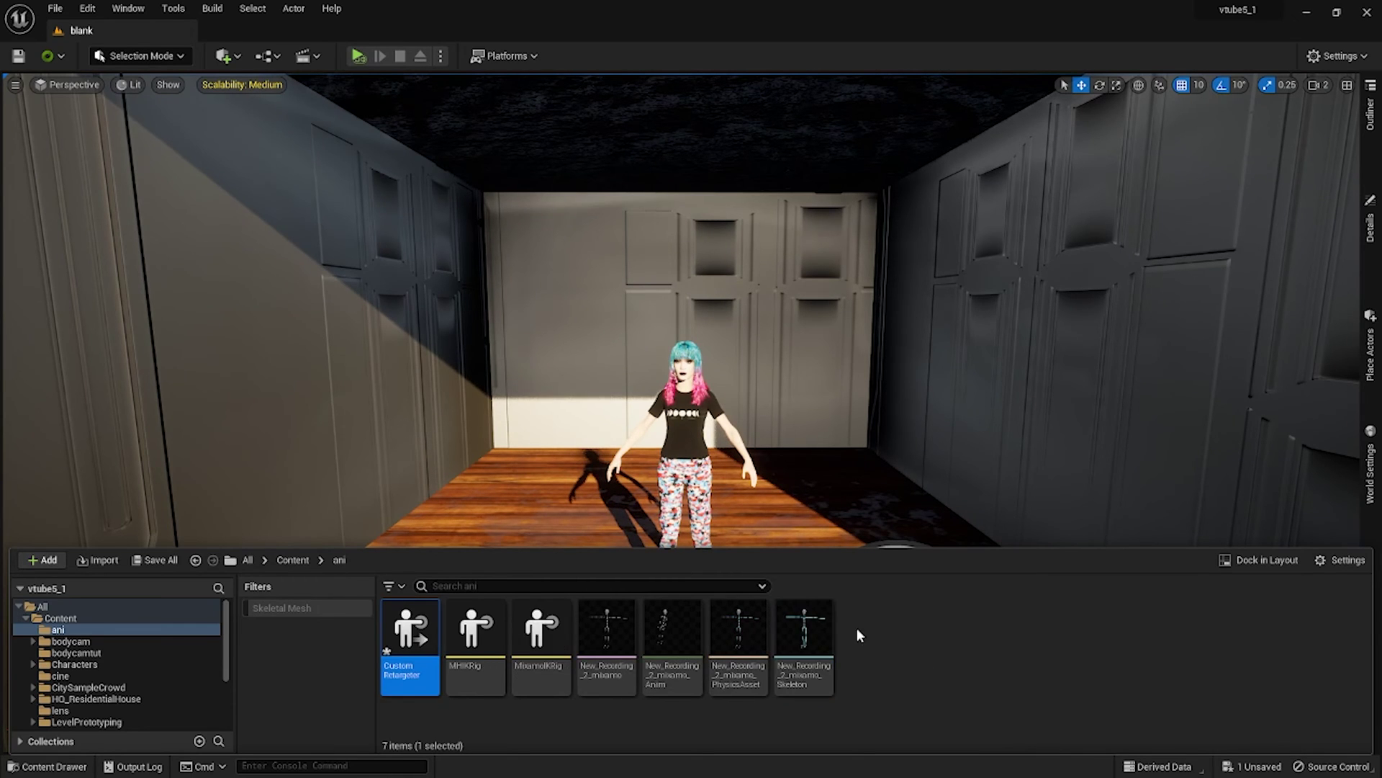
- Open CustomRetargeter and assign MHIKRig as its target IK Rig asset
double_click(407, 630)
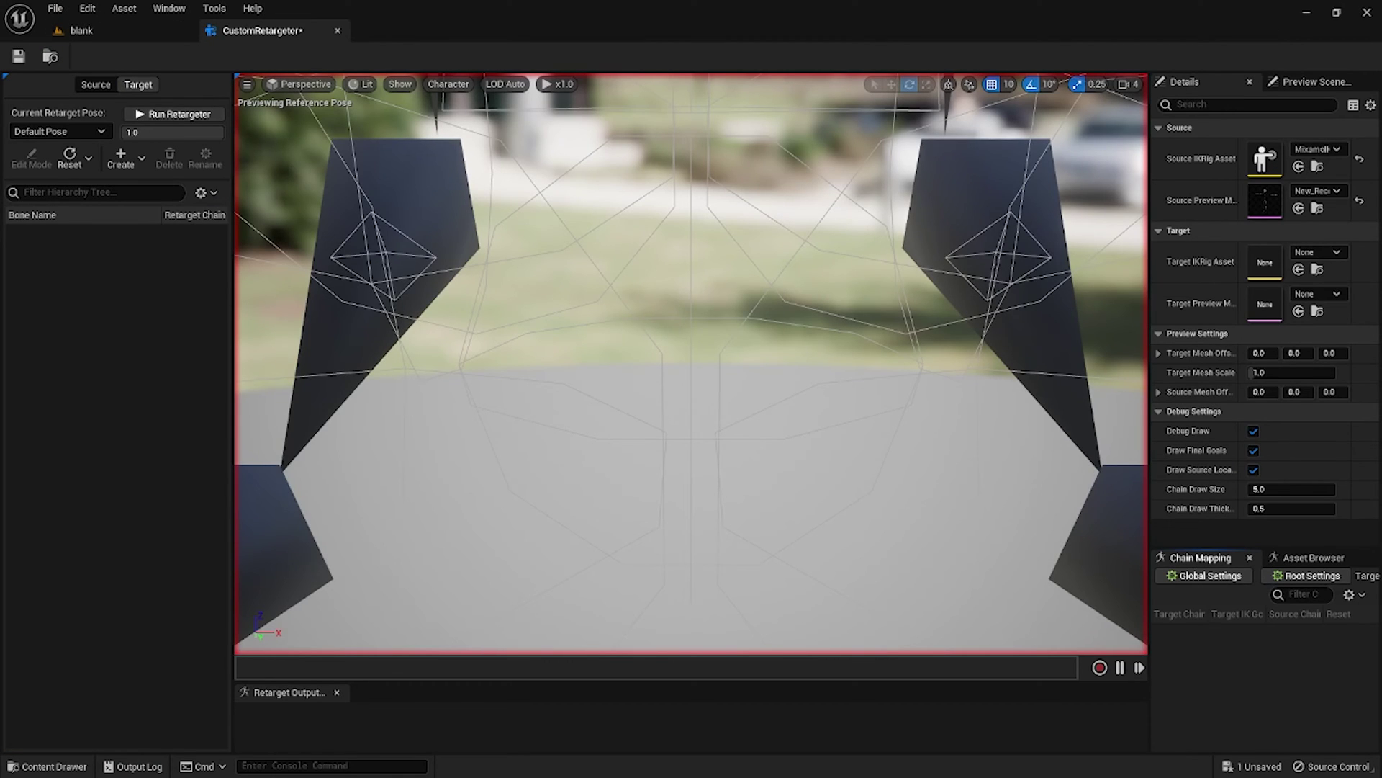
scroll(772, 389, "down", 5)
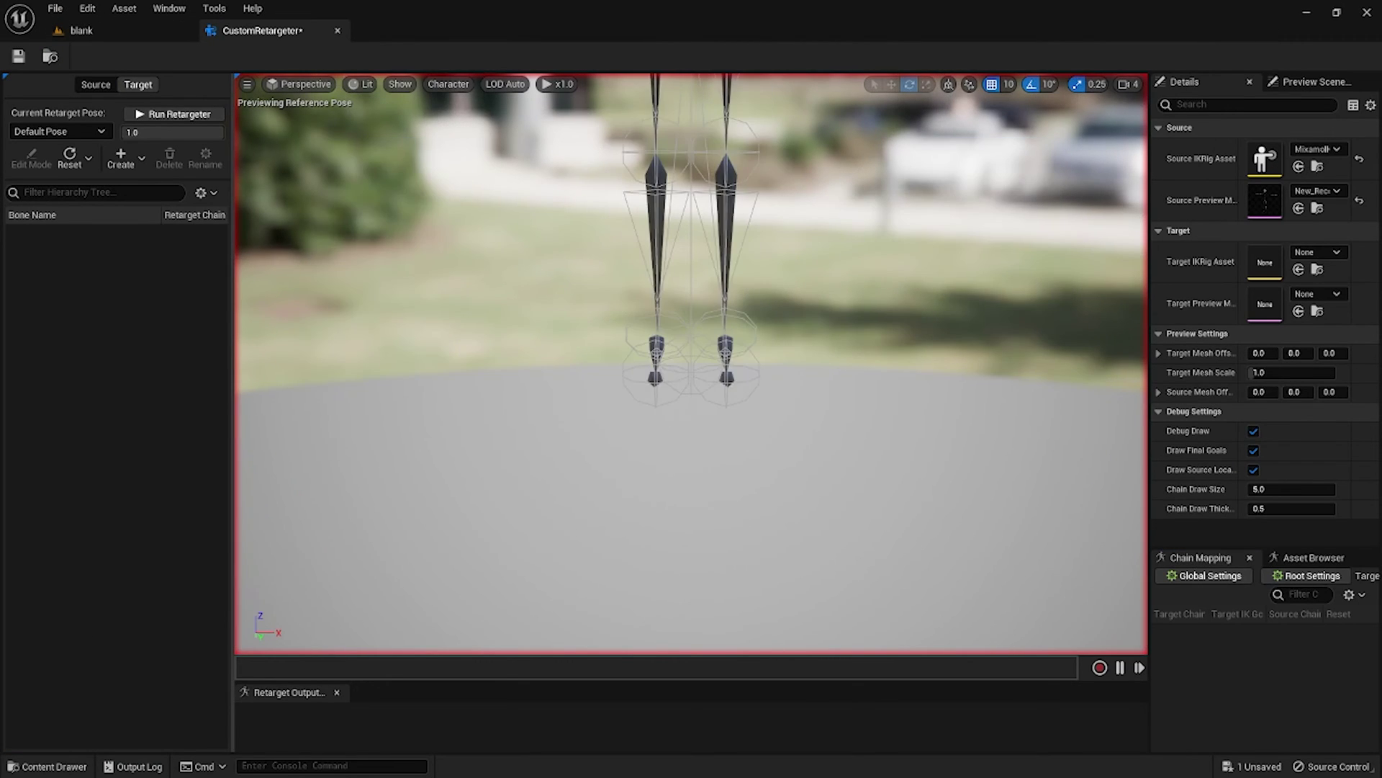
middle_click_drag(770, 390, 753, 137)
scroll(774, 390, "down", 3)
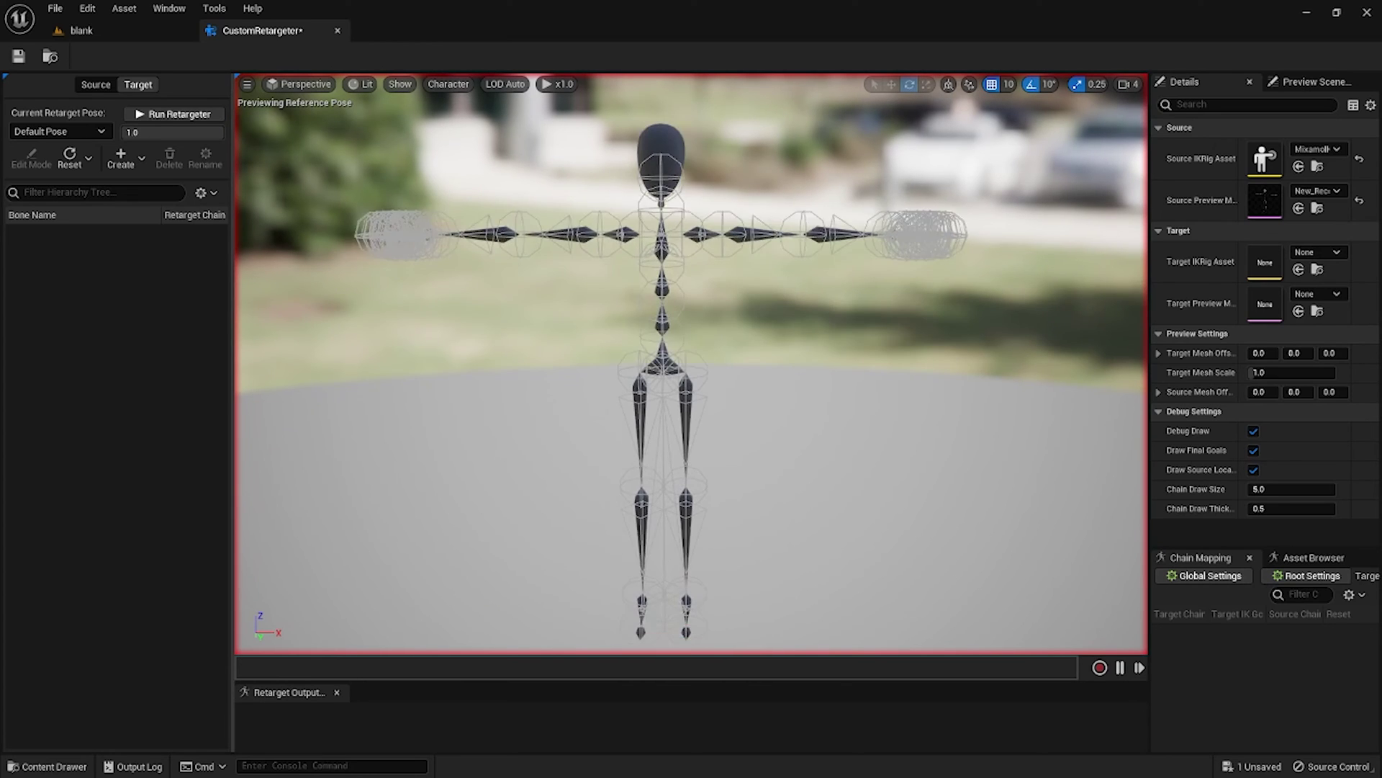
left_click_drag(1151, 337, 1073, 326)
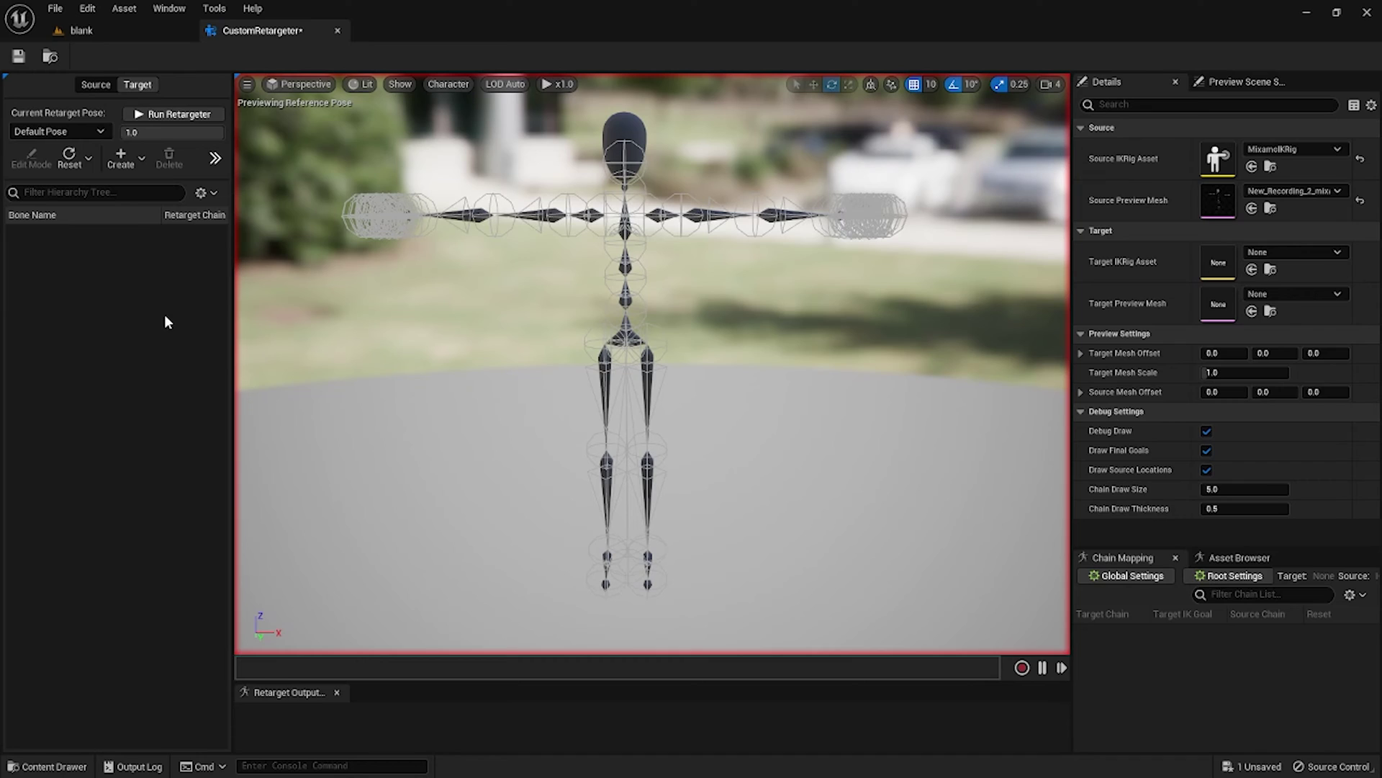
left_click(1308, 252)
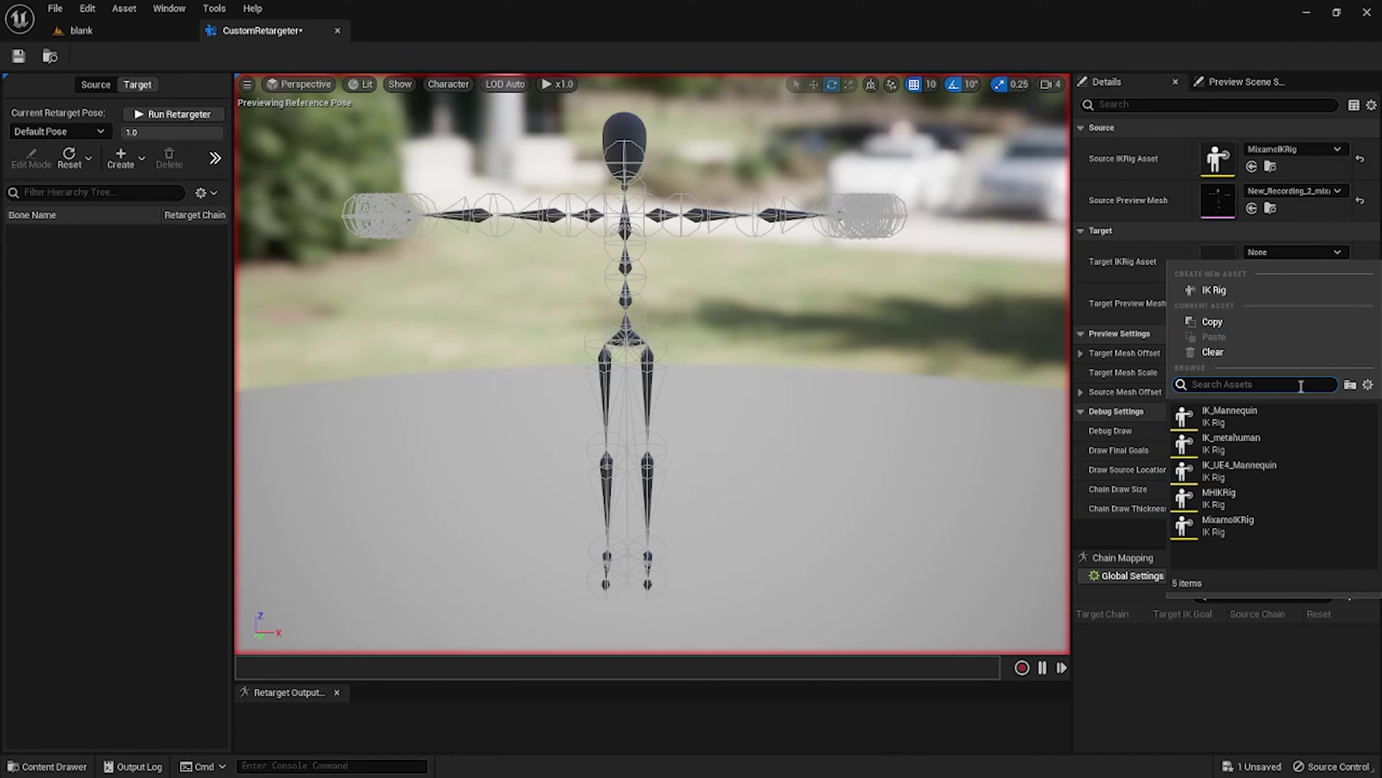
left_click(1250, 499)
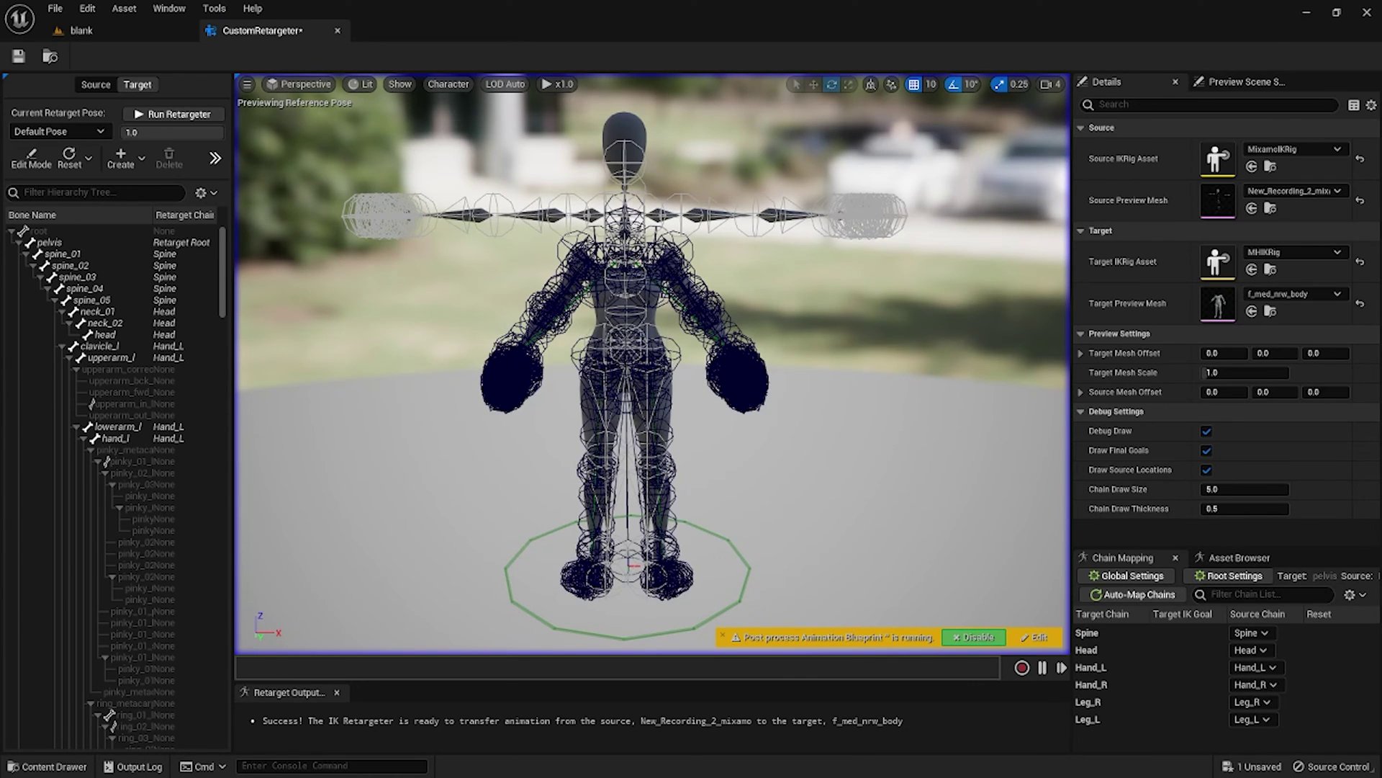
- Raise the target mesh scale to about 1.16 and reduce the bone draw size in the preview
left_click_drag(1244, 372, 1281, 372)
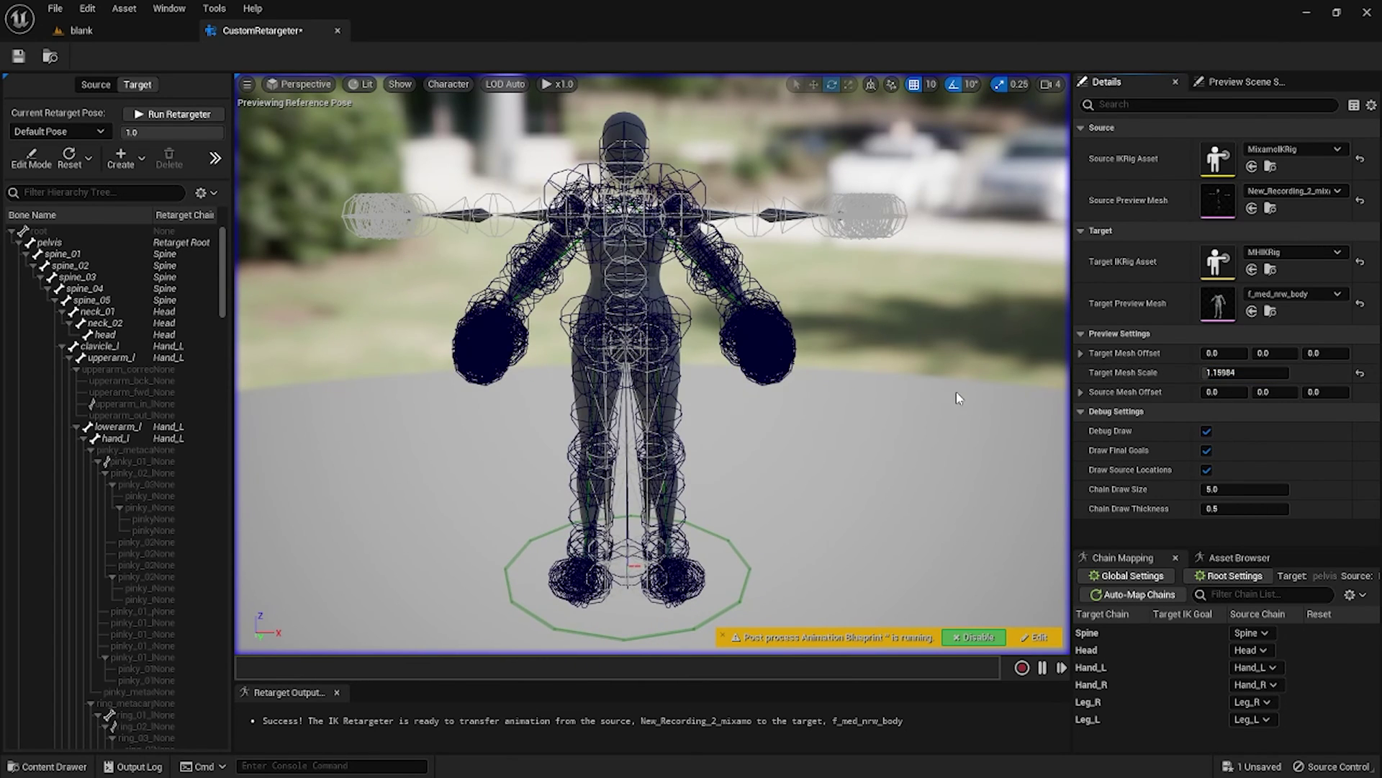
left_click(448, 84)
mouse_move(467, 156)
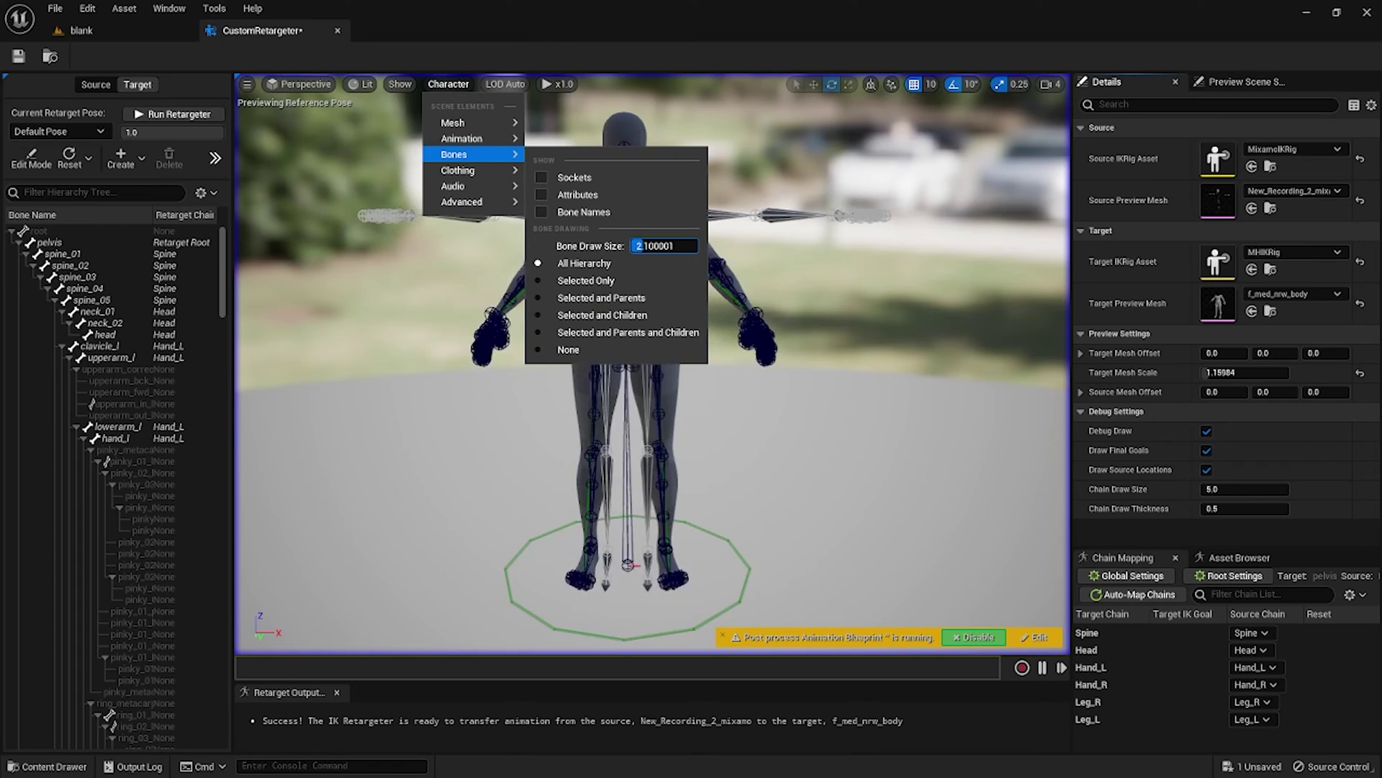
left_click_drag(643, 245, 633, 246)
left_click(898, 317)
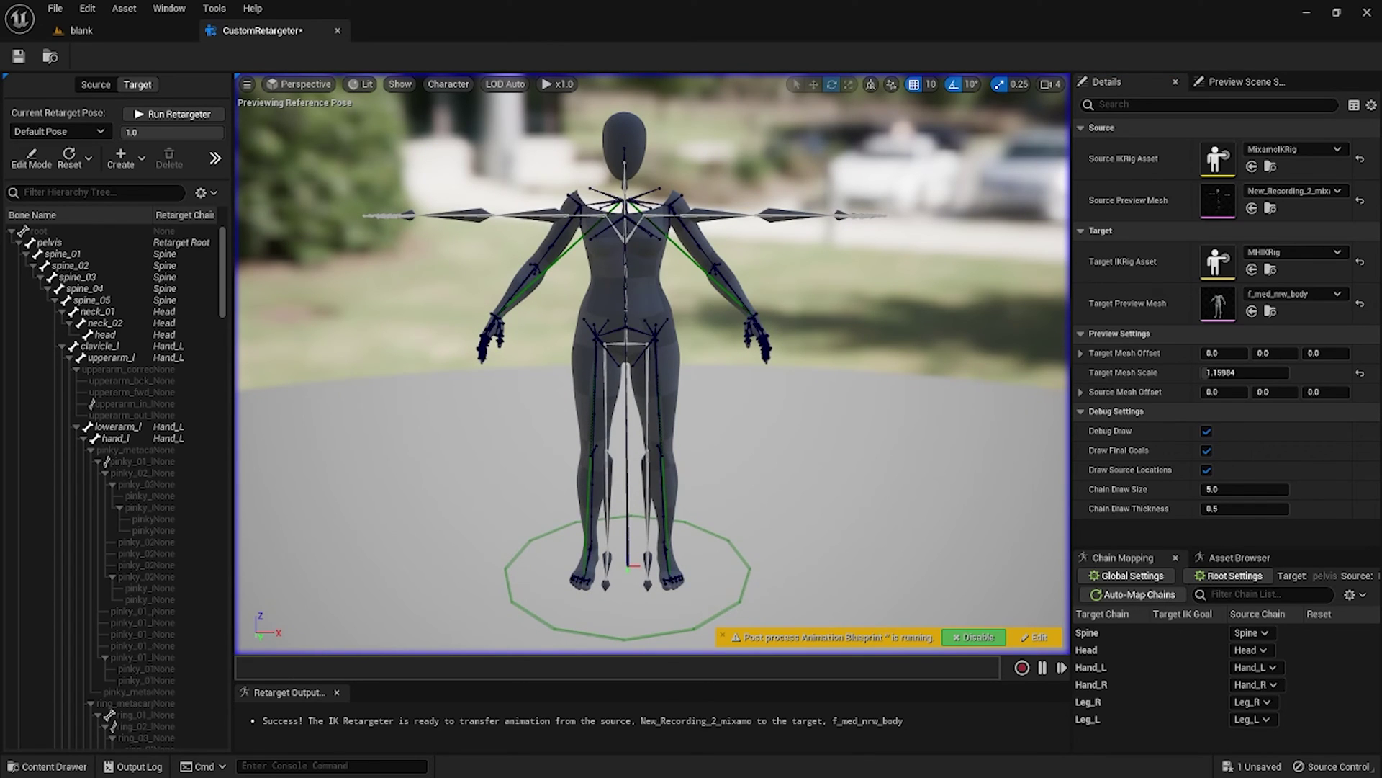
- Create a new retarget pose for the target named MH_Tpose
left_click(122, 160)
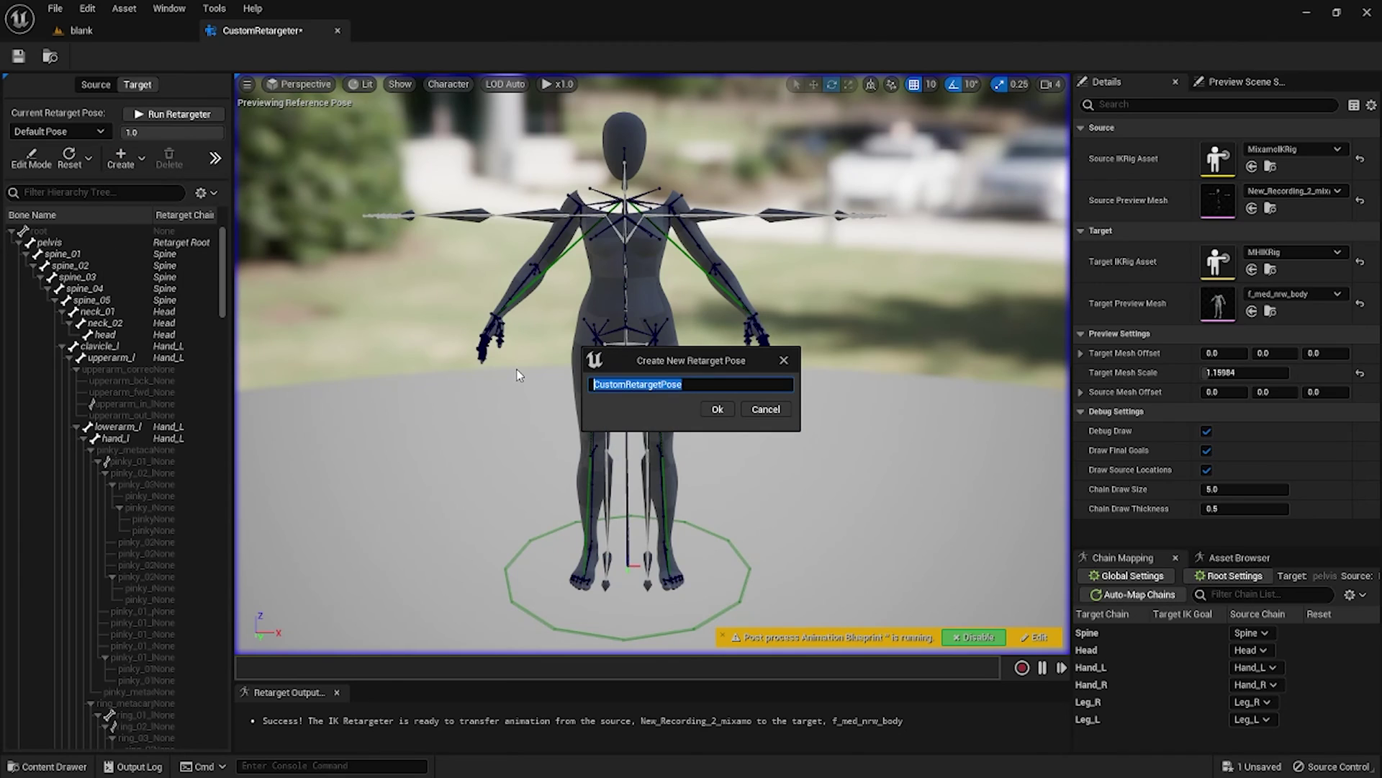
type("MH_Tpose")
key("Return")
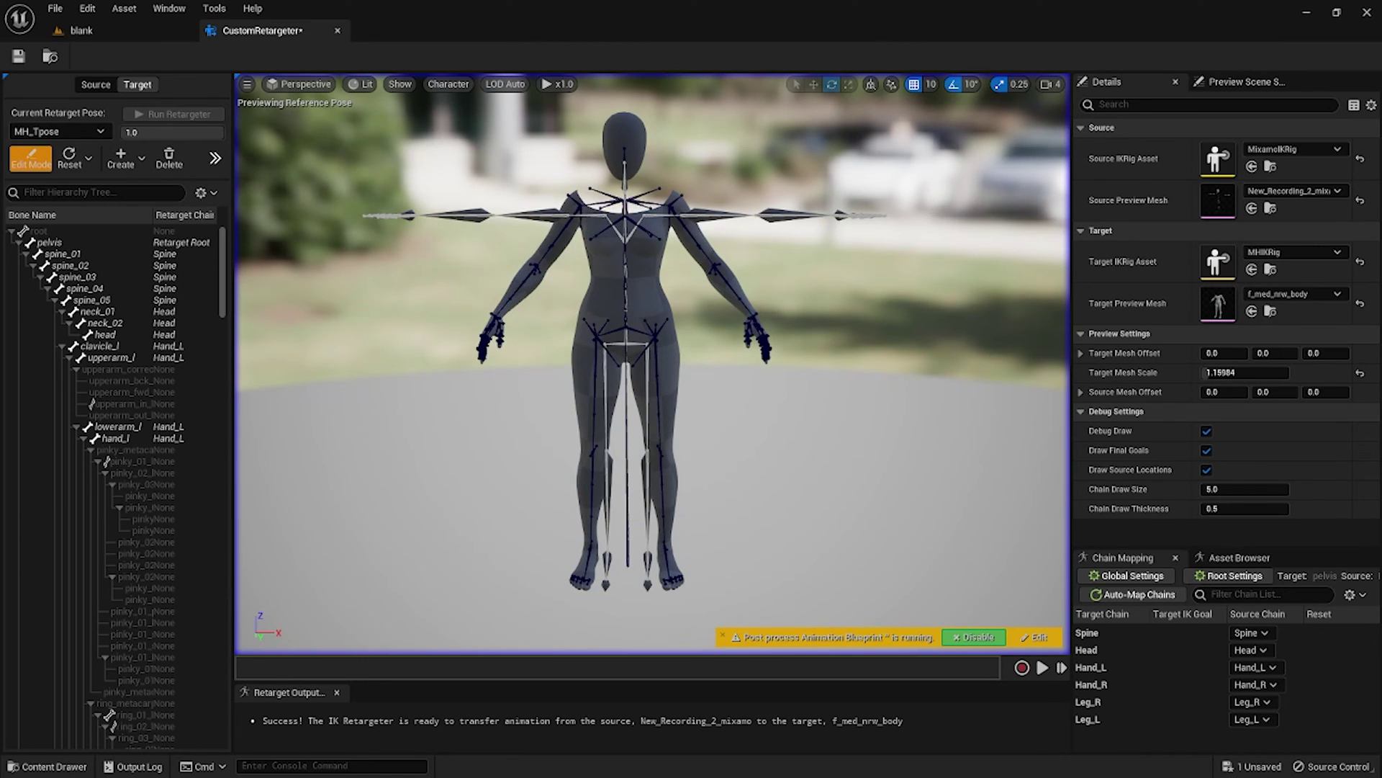
- Lower the viewport camera speed to 2
scroll(740, 287, "down", 3)
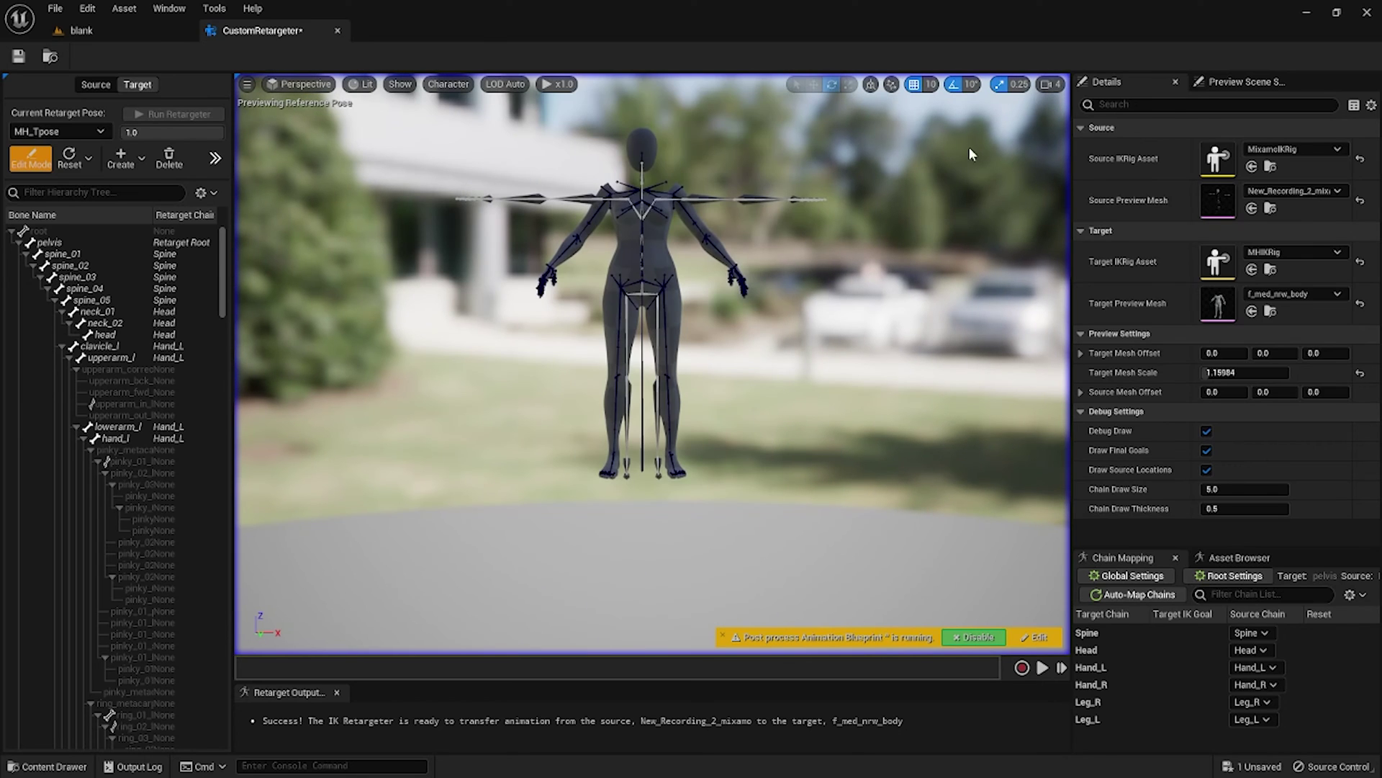
left_click(1051, 84)
left_click(1053, 118)
key("w")
right_click_drag(905, 303, 936, 252)
middle_click_drag(630, 350, 648, 257)
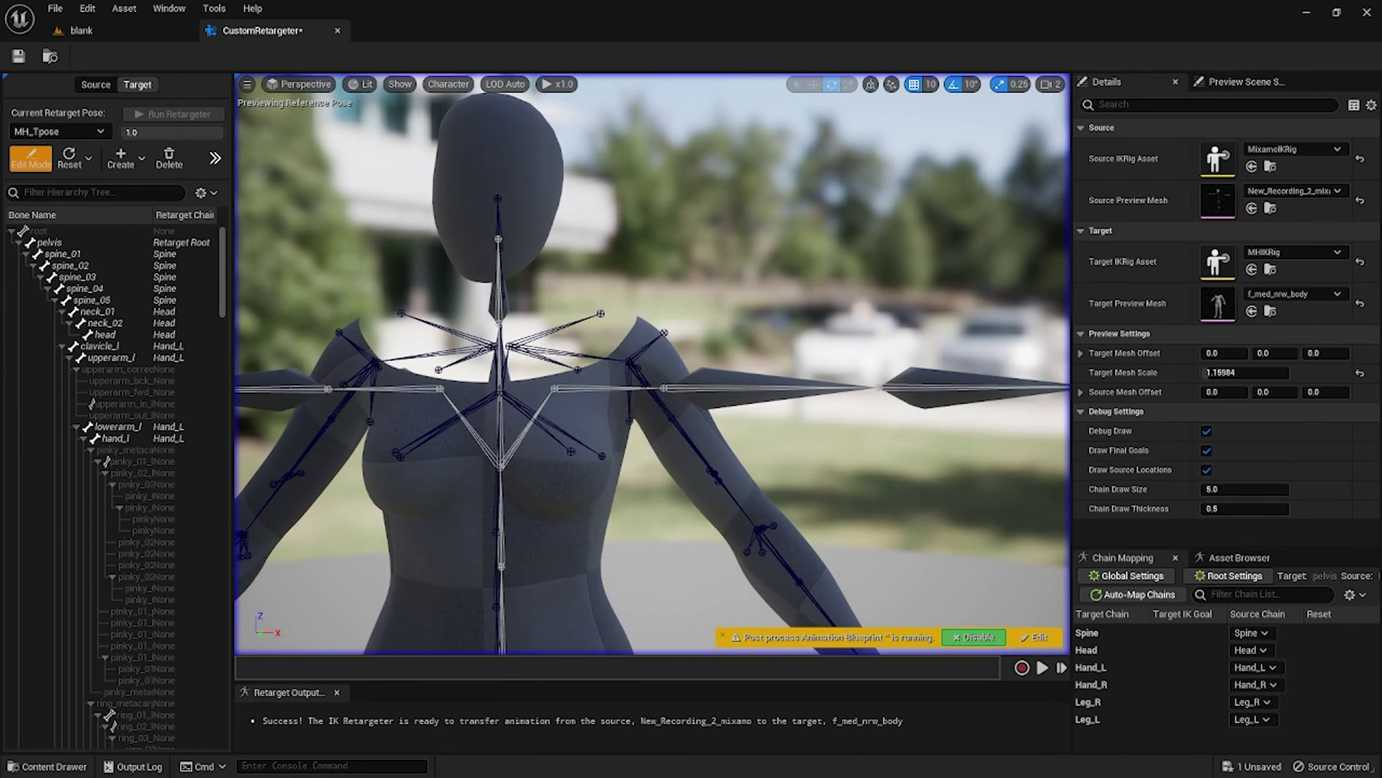
left_click(631, 360)
left_click(631, 349)
left_click(639, 365)
left_click(630, 366)
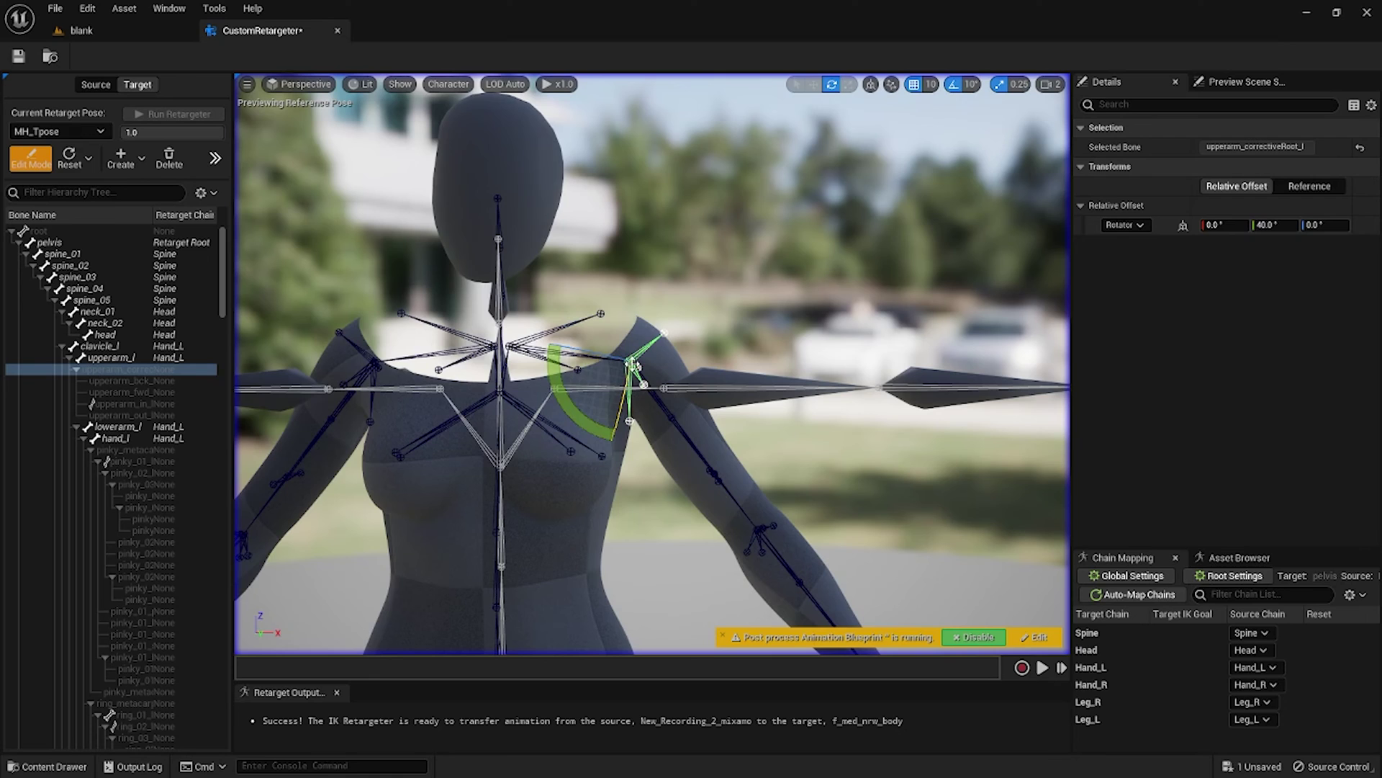
left_click_drag(580, 407, 547, 425)
middle_click_drag(590, 388, 594, 311)
left_click(576, 391)
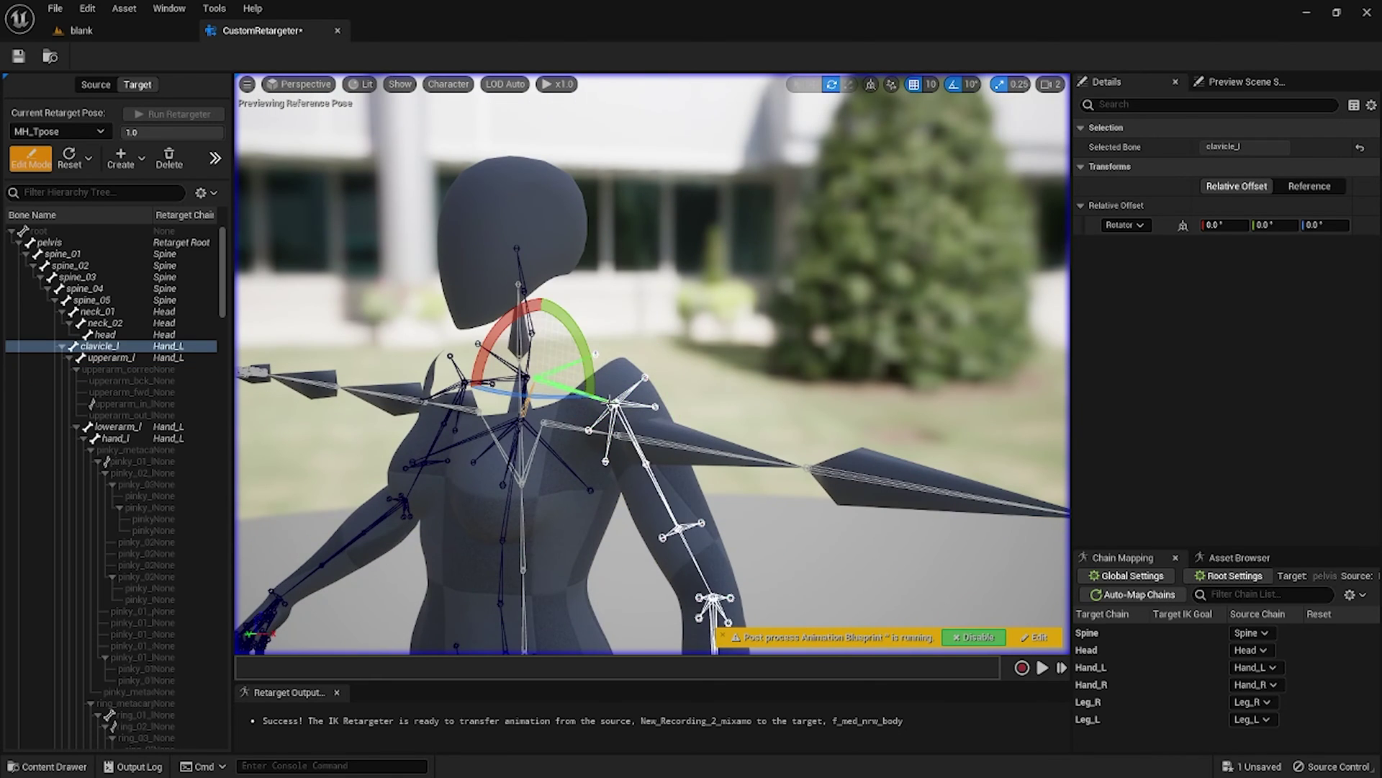
left_click_drag(587, 346, 558, 308)
key("ctrl+z")
- Rotate the left upper arm bone upperarm_l to about 50° on Y to raise it alongside the source skeleton's arm
left_click(654, 406)
left_click(645, 377)
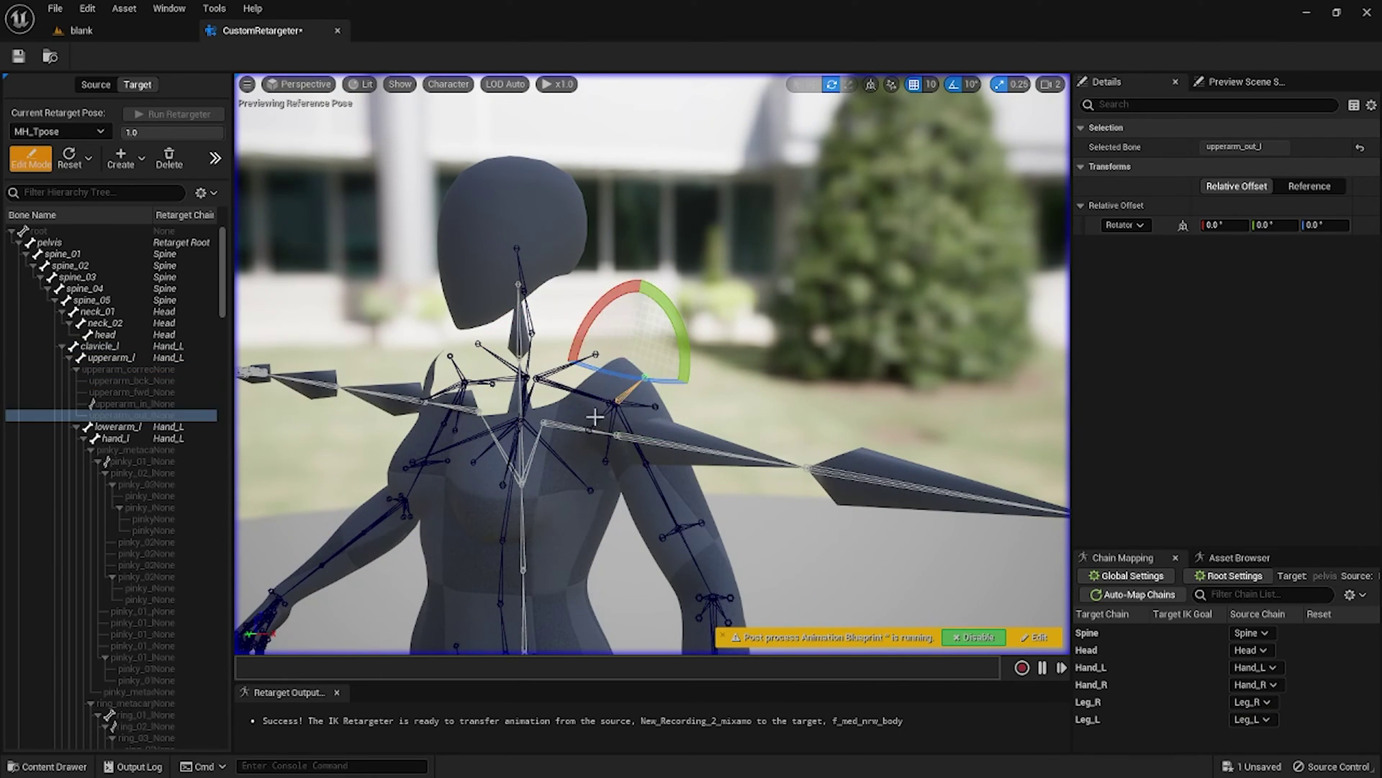
left_click(589, 430)
left_click(605, 461)
left_click(615, 403)
left_click_drag(666, 395, 669, 439)
left_click(632, 437)
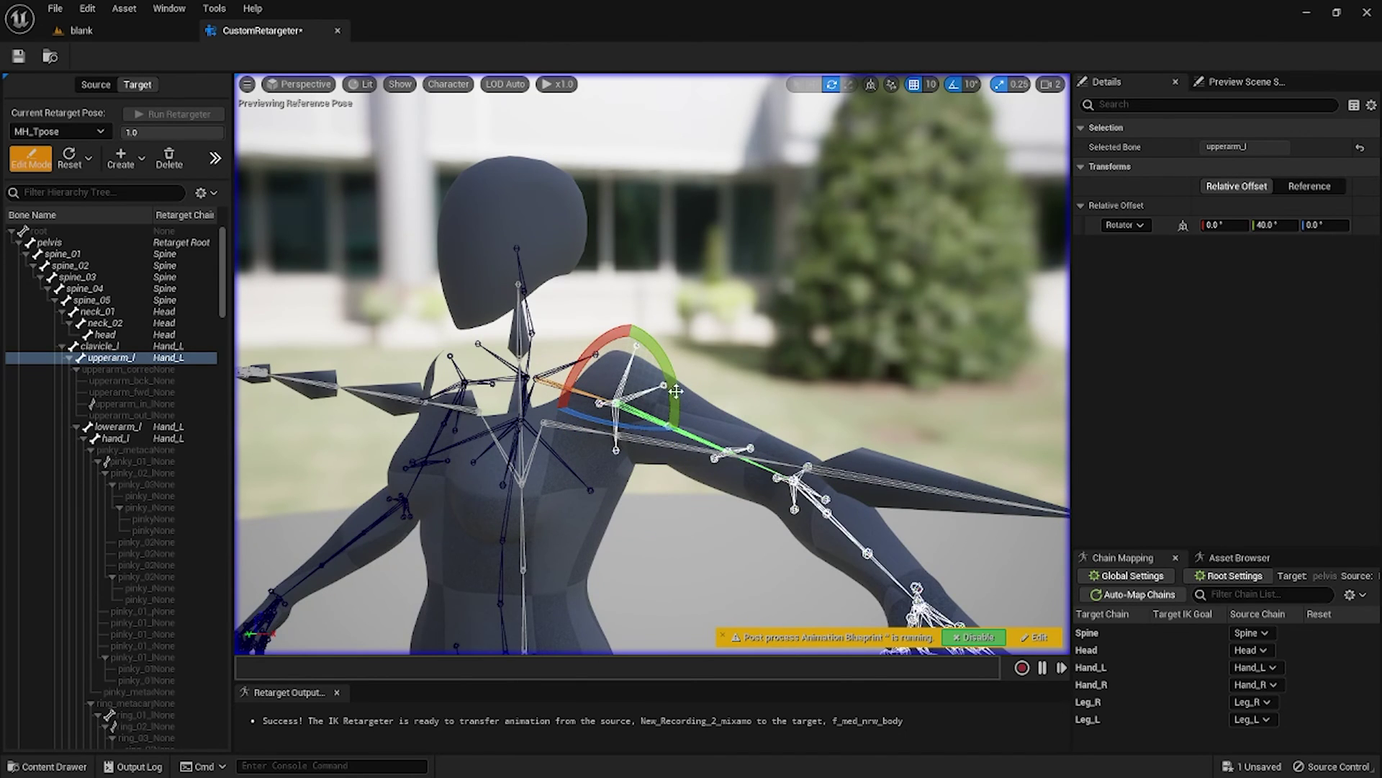
left_click_drag(676, 391, 813, 533)
left_click_drag(680, 367, 693, 396)
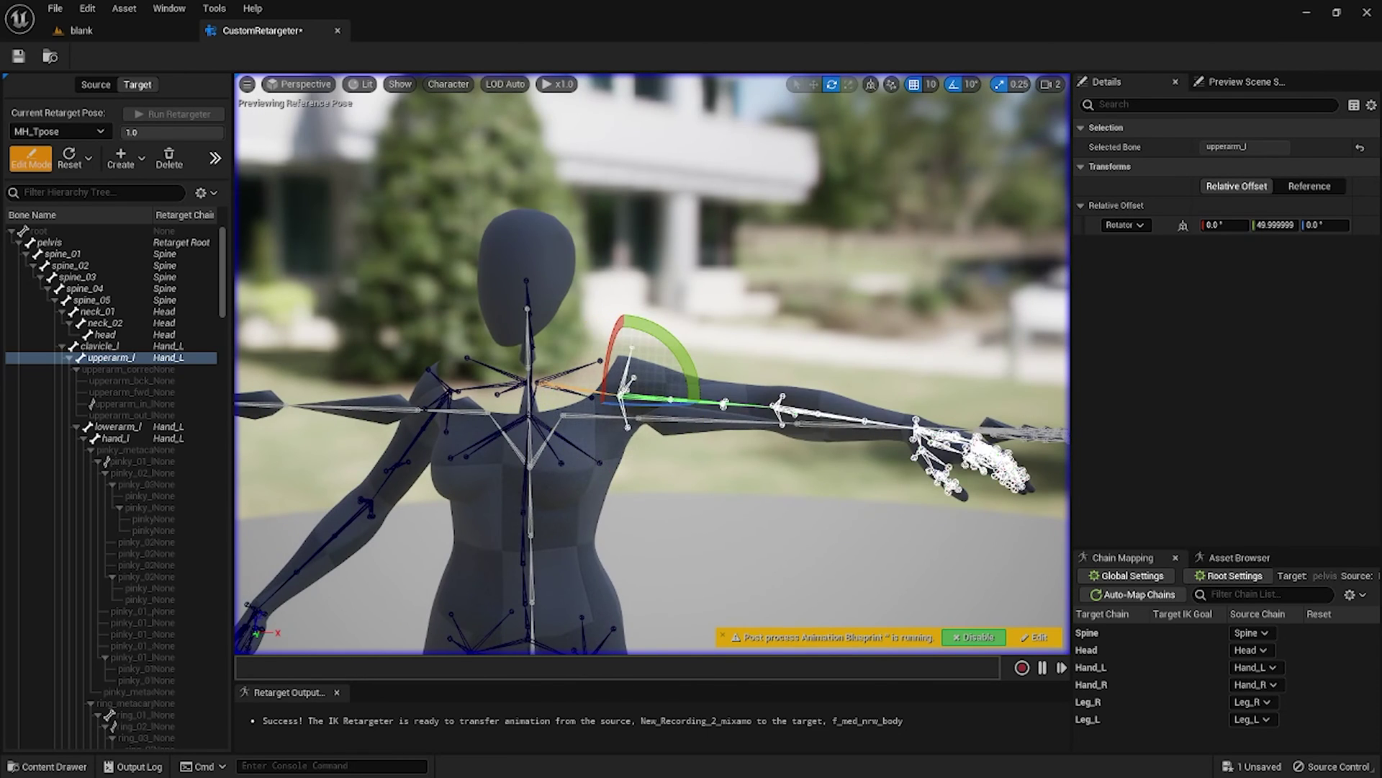
left_click_drag(380, 335, 461, 403)
middle_click_drag(381, 335, 288, 335)
left_click_drag(641, 306, 633, 315)
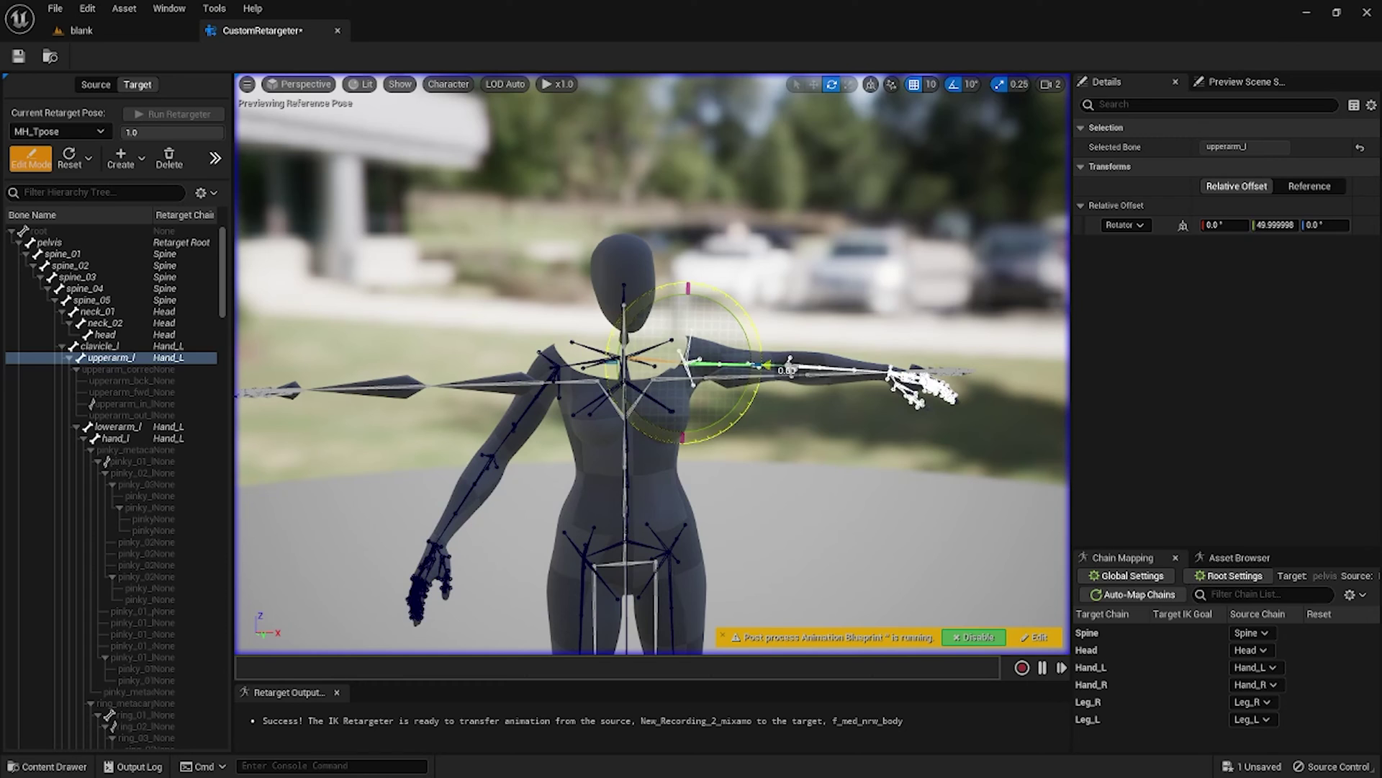
- Rotate the right upper arm upward to line up with the source skeleton's horizontal arm
left_click(550, 370)
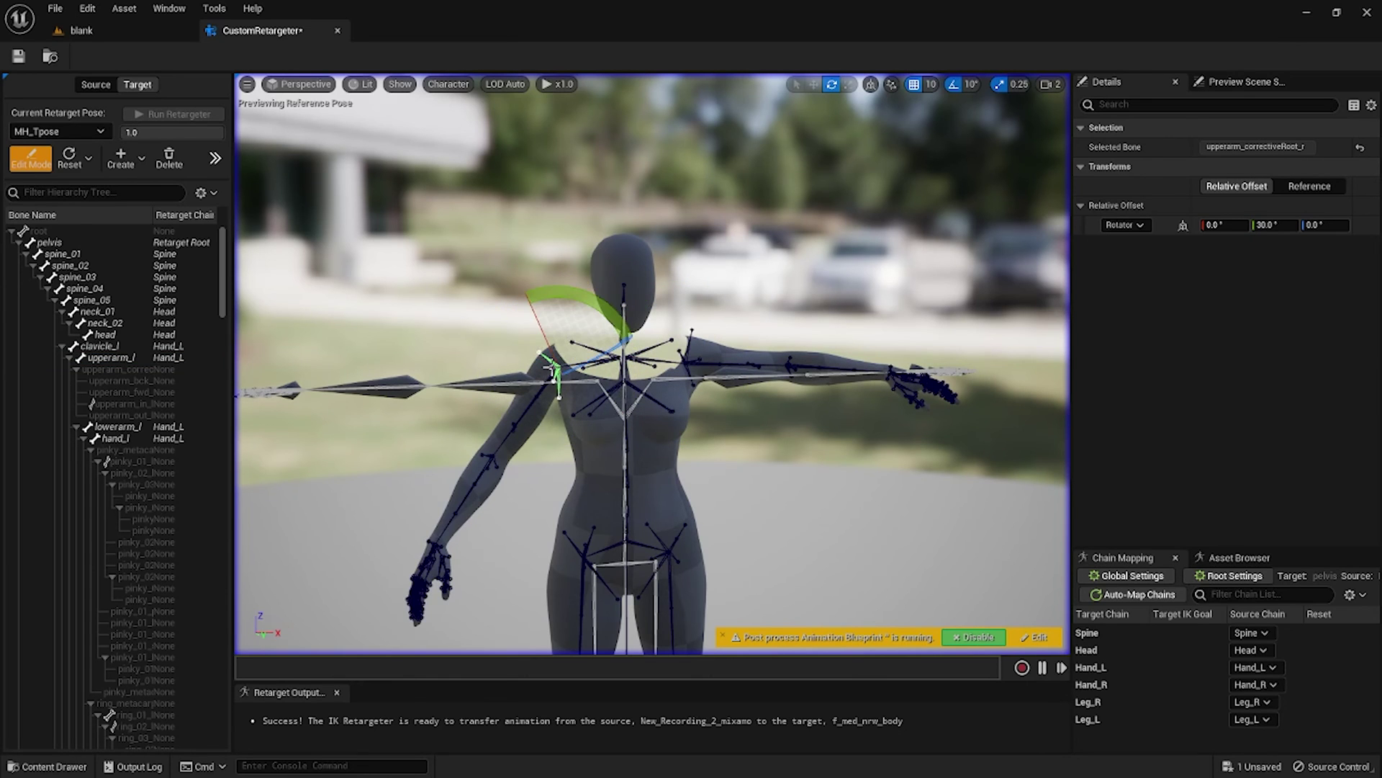
left_click_drag(550, 370, 742, 299, "alt")
left_click(749, 376)
left_click(749, 377)
left_click(732, 410)
left_click_drag(651, 432, 504, 432, "alt")
left_click_drag(652, 346, 679, 324)
left_click_drag(651, 375, 532, 375, "alt")
- Rotate the right thigh's corrective root bone, thigh_correctiveRoot_r, to about -90° on Y
scroll(652, 364, "down", 2)
right_click_drag(651, 302, 641, 476)
left_click(606, 352)
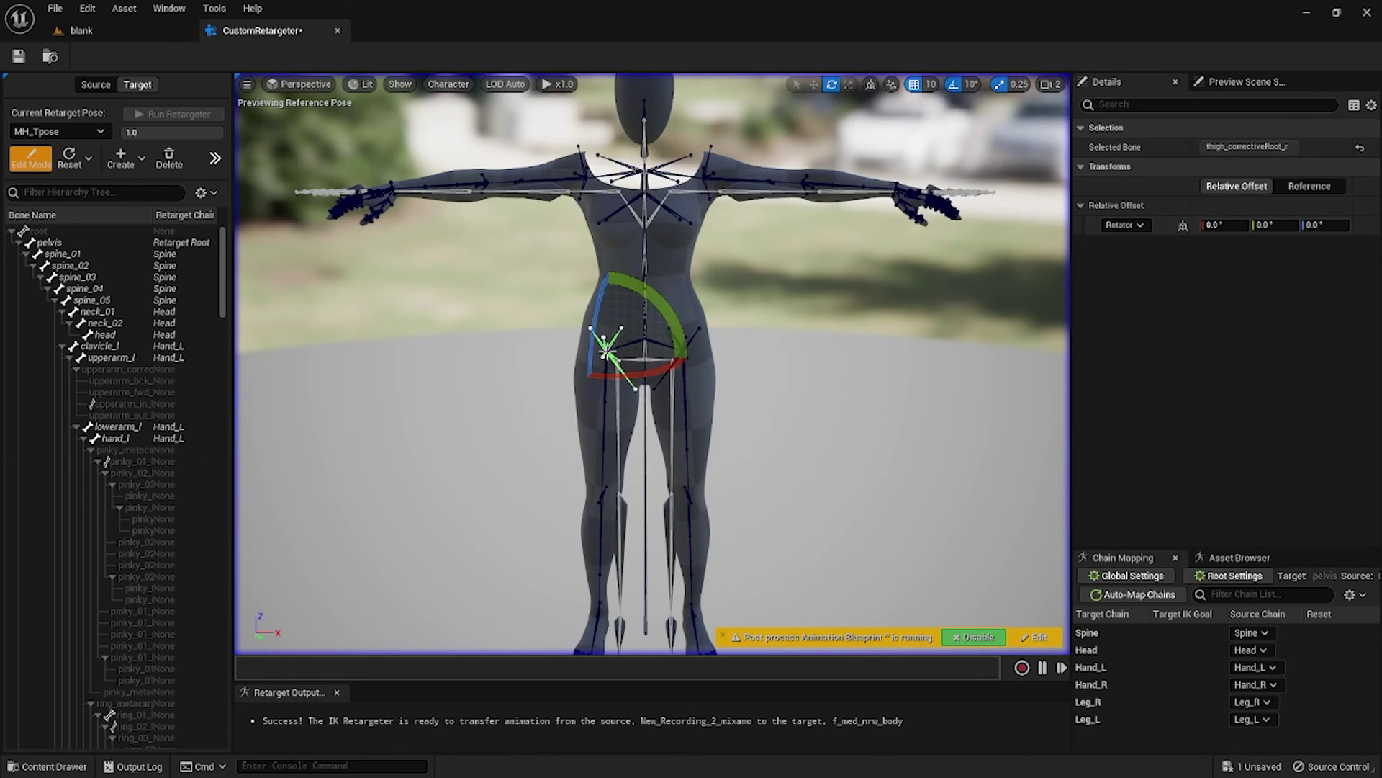
left_click_drag(677, 332, 590, 427)
scroll(653, 522, "up", 4)
middle_click_drag(653, 523, 710, 523)
left_click(529, 345)
left_click(513, 354)
left_click(519, 351)
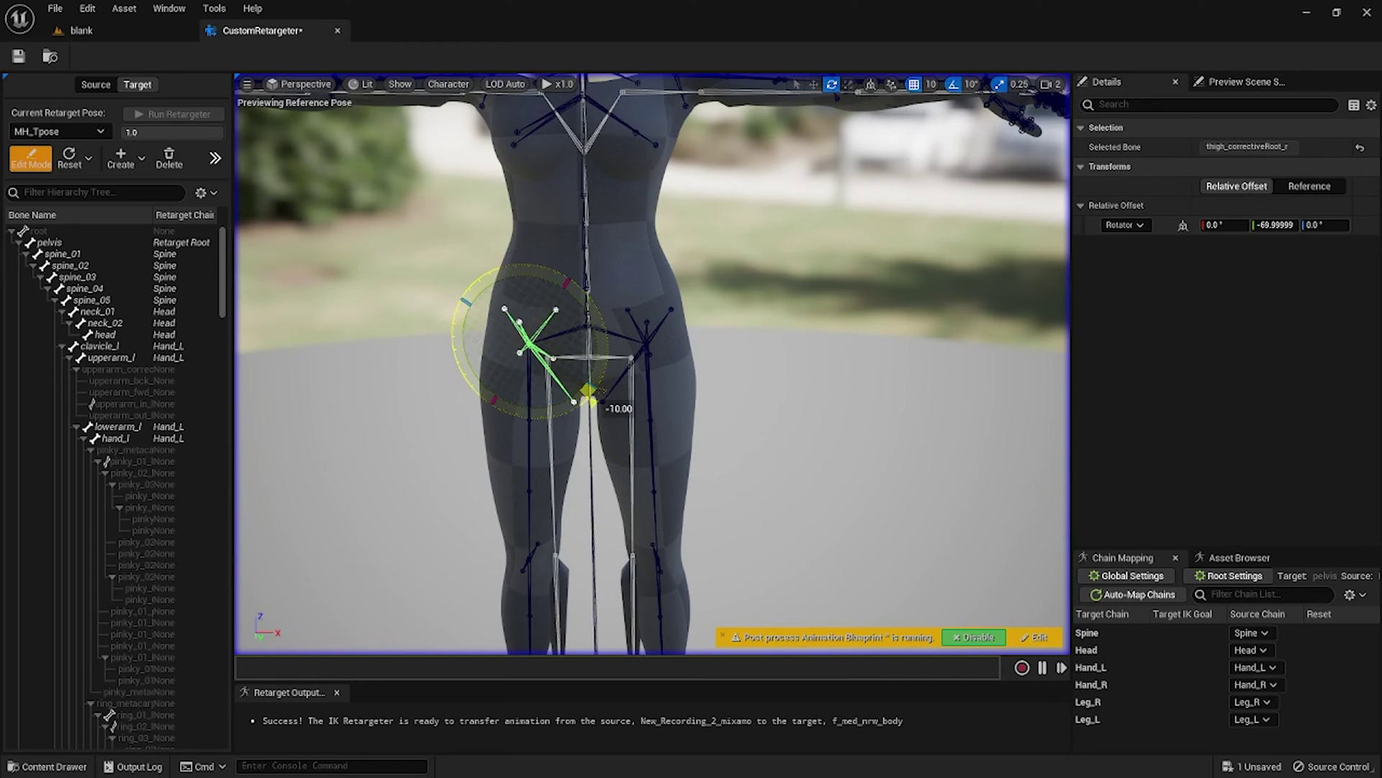
left_click_drag(589, 394, 566, 410)
left_click(530, 382)
middle_click_drag(530, 382, 664, 337)
left_click(651, 278)
left_click(663, 298)
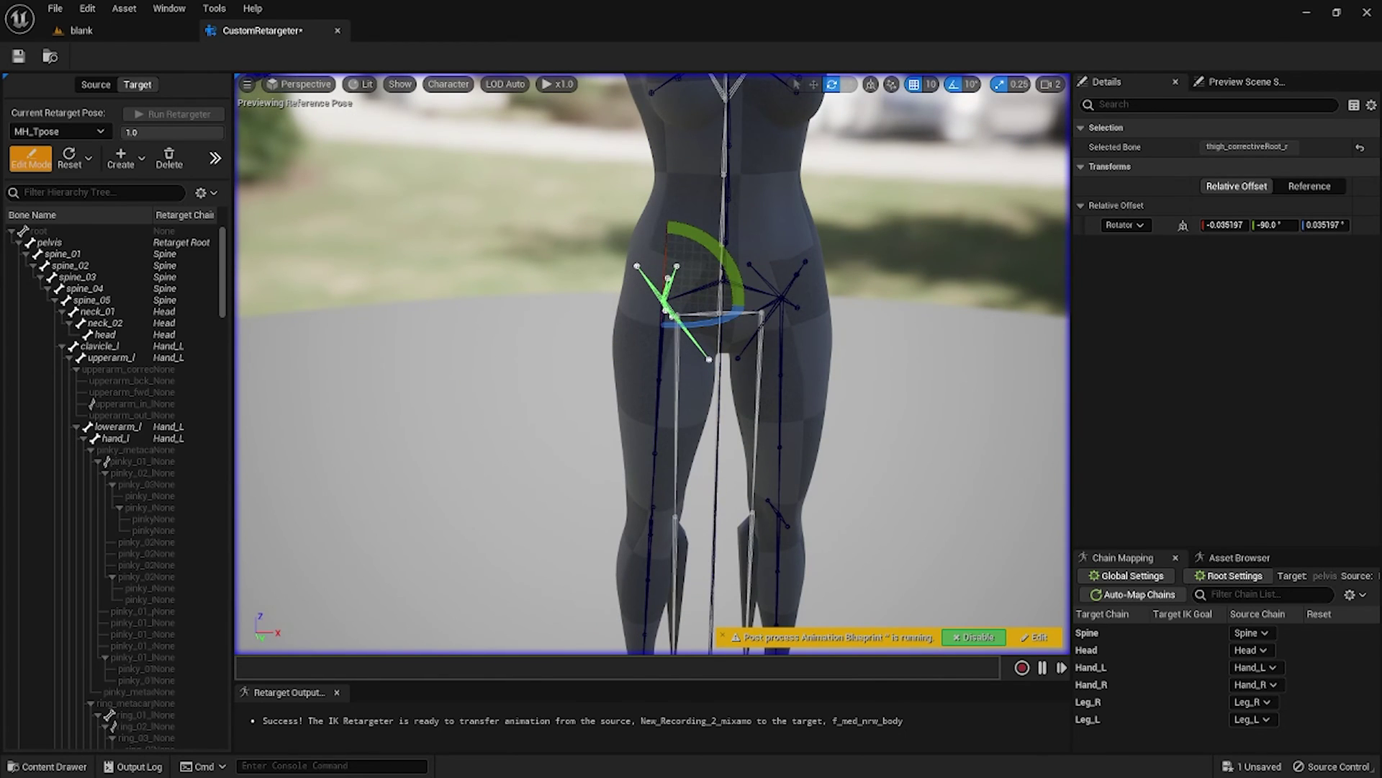
- Undo the last rotation, set rotation snapping to 2.8125°, and rotate thigh_r to about -5.6° on Y
left_click(706, 314)
left_click(665, 301)
left_click(660, 375)
key("ctrl+z")
left_click_drag(735, 281, 724, 252)
left_click(972, 84)
left_click(1026, 122)
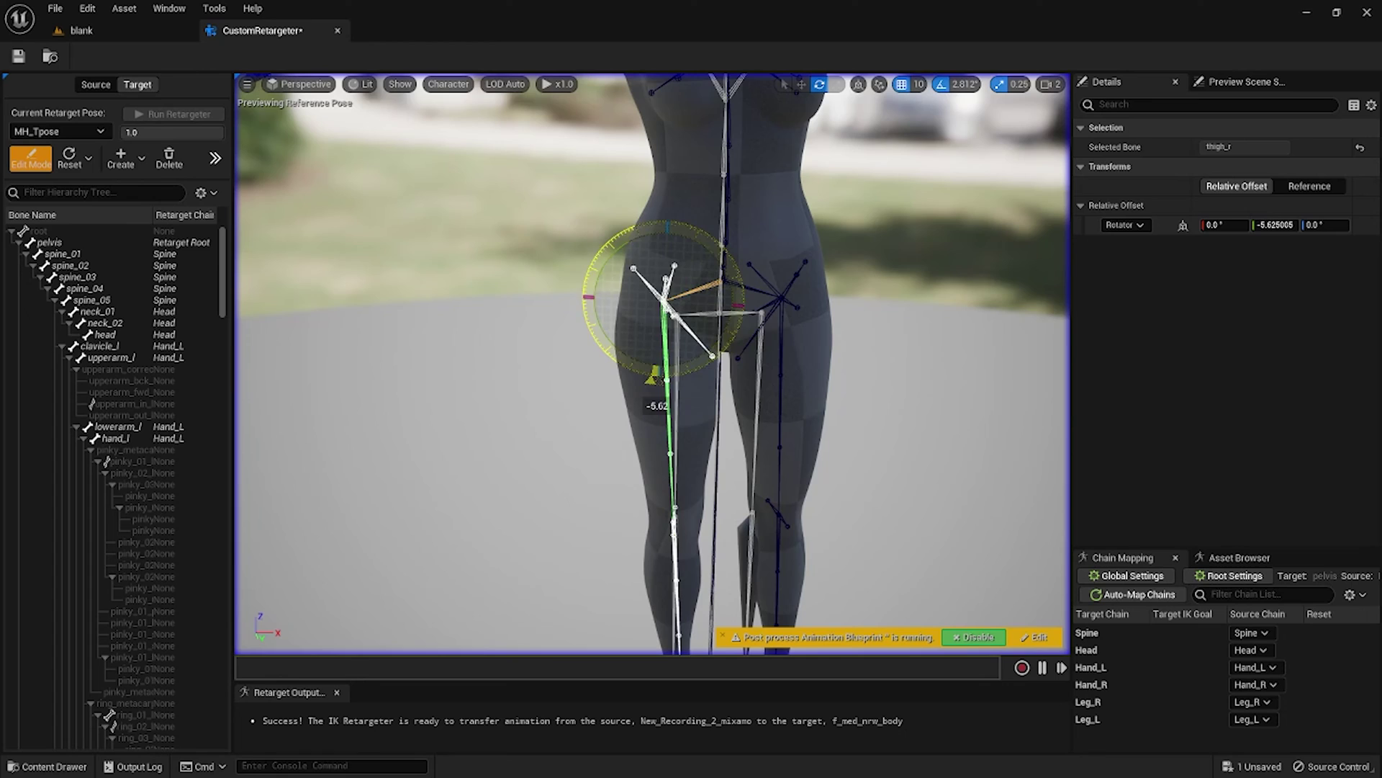
- Rotate the left thigh bone to align the left leg with the source skeleton's leg
left_click(781, 374)
middle_click_drag(734, 451, 626, 462)
left_click_drag(638, 252, 625, 264)
scroll(540, 484, "down", 5)
middle_click_drag(540, 484, 581, 648)
- Rotate the right forearm bone lowerarm_r to -22.5° on Z to straighten it toward the source arm
left_click_drag(664, 487, 489, 533, "alt")
left_click(651, 468)
left_click_drag(609, 483, 605, 497)
right_click_drag(605, 360, 504, 432)
left_click(365, 401)
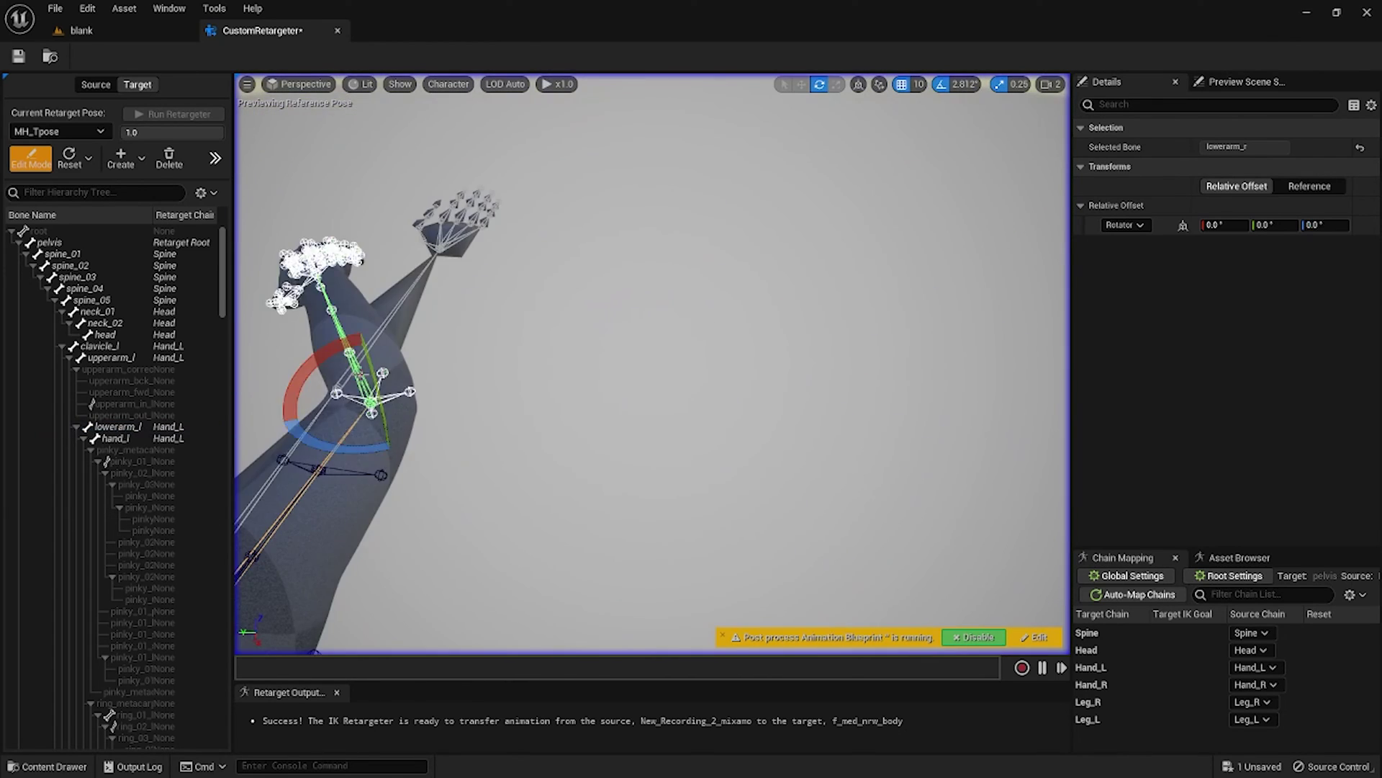
left_click_drag(303, 425, 292, 446)
left_click_drag(360, 446, 576, 324, "alt")
scroll(653, 364, "down", 5)
- Rotate the right hand to roughly match the orientation of the source skeleton's hand
left_click_drag(713, 424, 692, 461, "alt")
left_click(727, 440)
left_click_drag(794, 452, 781, 409)
scroll(652, 364, "down", 6)
left_click_drag(576, 417, 778, 460, "alt")
scroll(652, 364, "up", 6)
left_click_drag(904, 225, 978, 317)
middle_click_drag(792, 324, 936, 339)
left_click_drag(702, 291, 676, 302)
left_click_drag(439, 95, 763, 209, "alt")
- Make the preview's bone drawing finer and rotate hand_r to about -8.9°, 6.8°, 16.2° to follow the source hand
left_click(448, 84)
mouse_move(461, 153)
left_click_drag(666, 247, 634, 247)
mouse_move(648, 519)
left_mouse_down()
mouse_move(616, 529)
mouse_move(633, 524)
left_mouse_up()
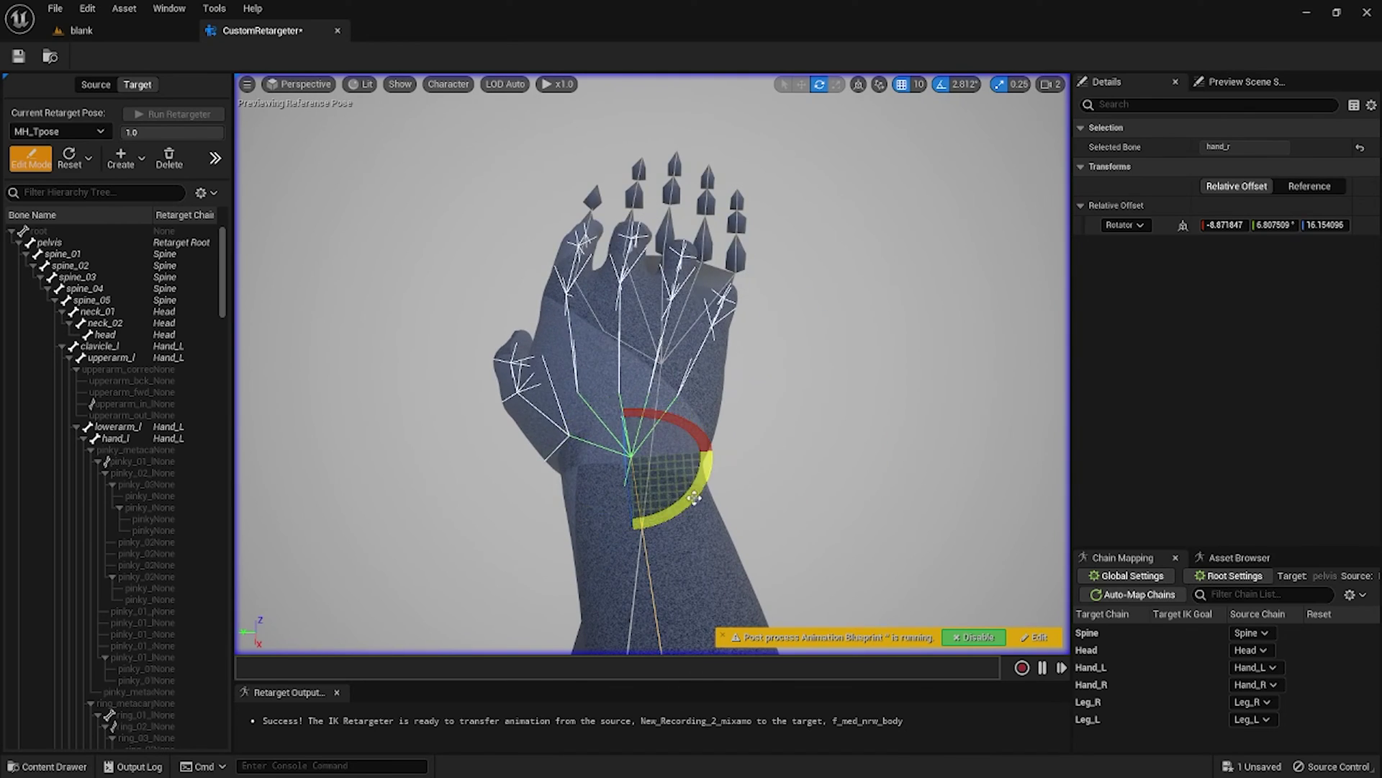
- Refine the right arm's alignment and rotate hand_r to about -9.1°, 15.1°, 14.8° to match the source
scroll(651, 432, "down", 6)
mouse_move(652, 432)
right_mouse_down()
mouse_move(677, 504)
mouse_move(648, 403)
right_mouse_up()
left_click(565, 617)
left_click(546, 512)
left_click_drag(476, 504, 507, 601)
left_click(555, 401)
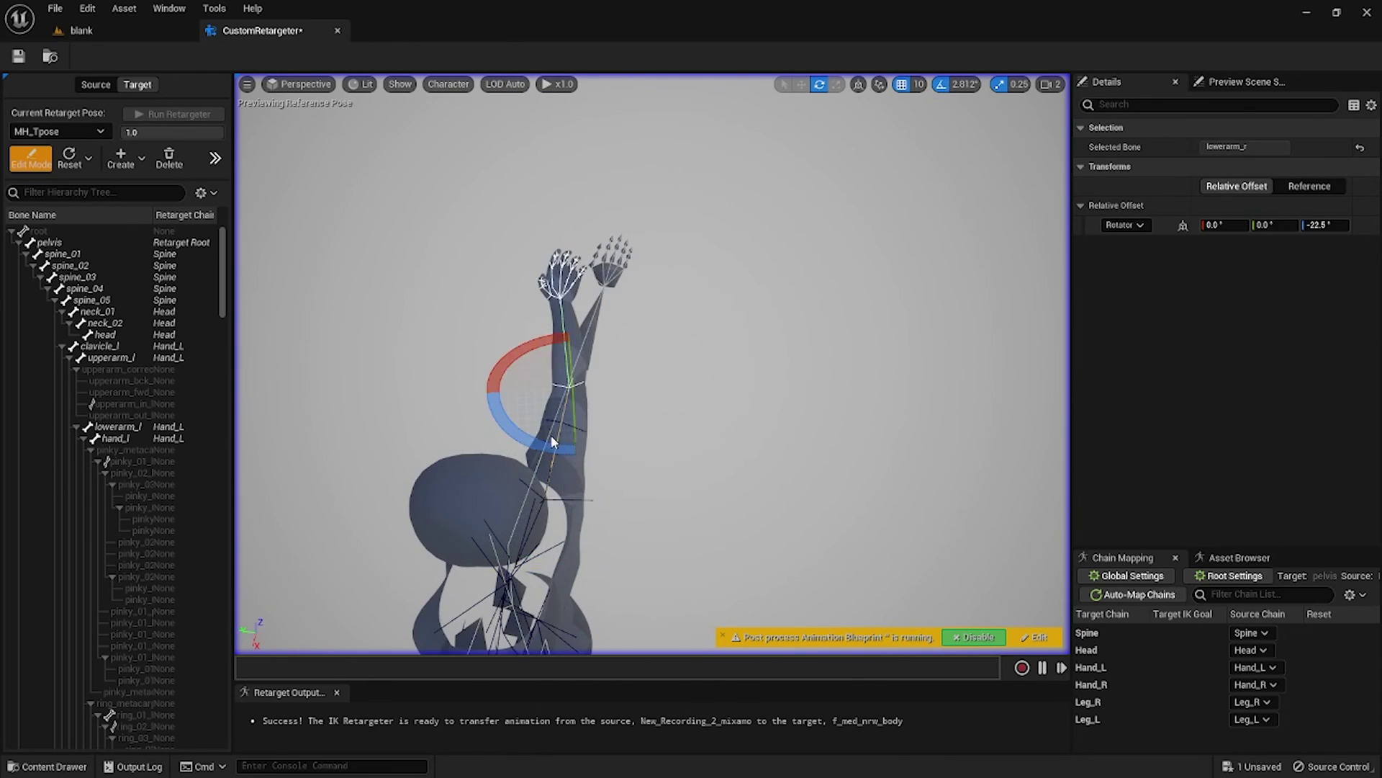
left_click_drag(555, 442, 579, 481)
scroll(590, 303, "up", 6)
left_click_drag(742, 440, 750, 437)
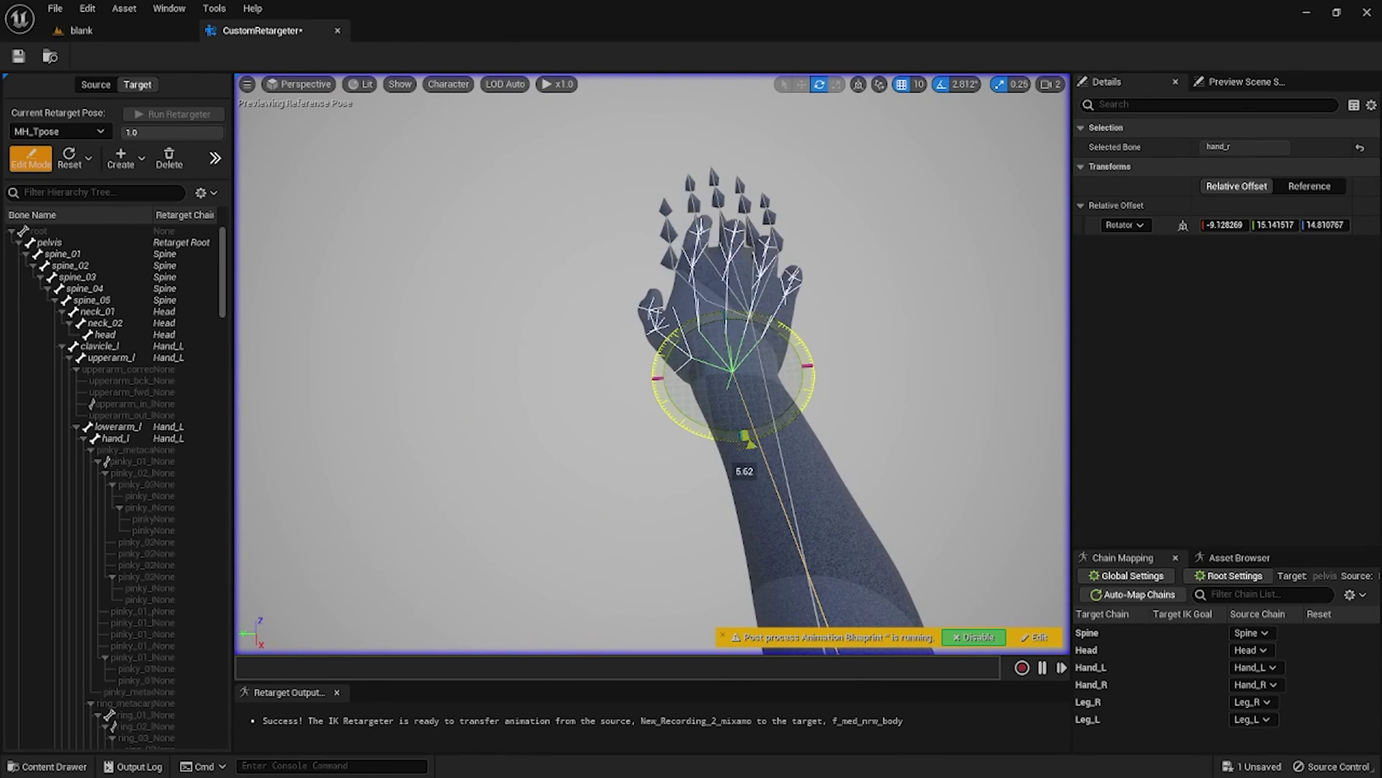
- Align the left arm with the source, rotating lowerarm_l to about 2.8° on Y and -28.1° on Z
scroll(749, 437, "down", 6)
right_click_drag(749, 436, 706, 475)
left_click(751, 520)
left_click_drag(735, 504, 744, 502)
left_click(764, 360)
left_click_drag(774, 317, 776, 311)
scroll(792, 403, "down", 4)
right_click_drag(792, 403, 836, 324)
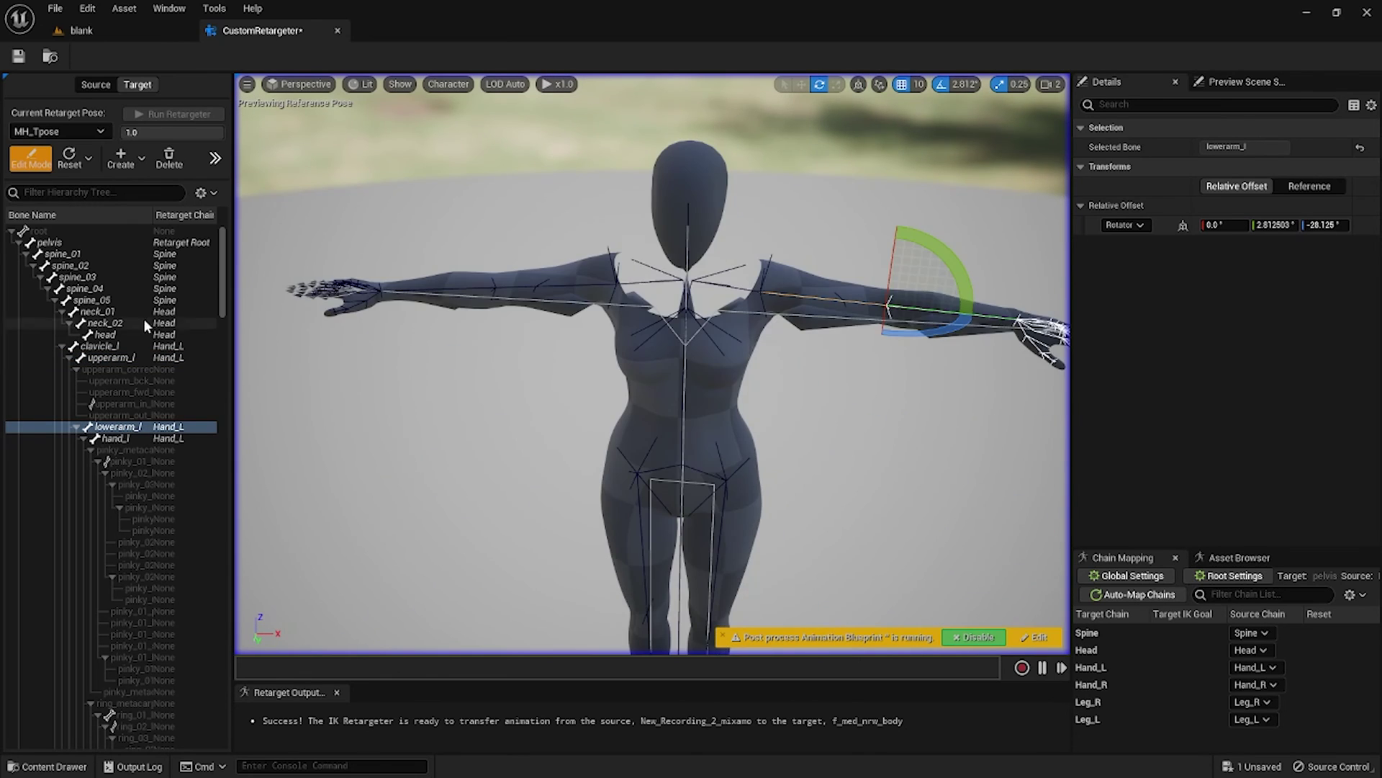
- Leave retarget pose editing and offset the target mesh about 157.7 on X so it stands beside the source
scroll(652, 363, "down", 5)
middle_click_drag(653, 364, 652, 504)
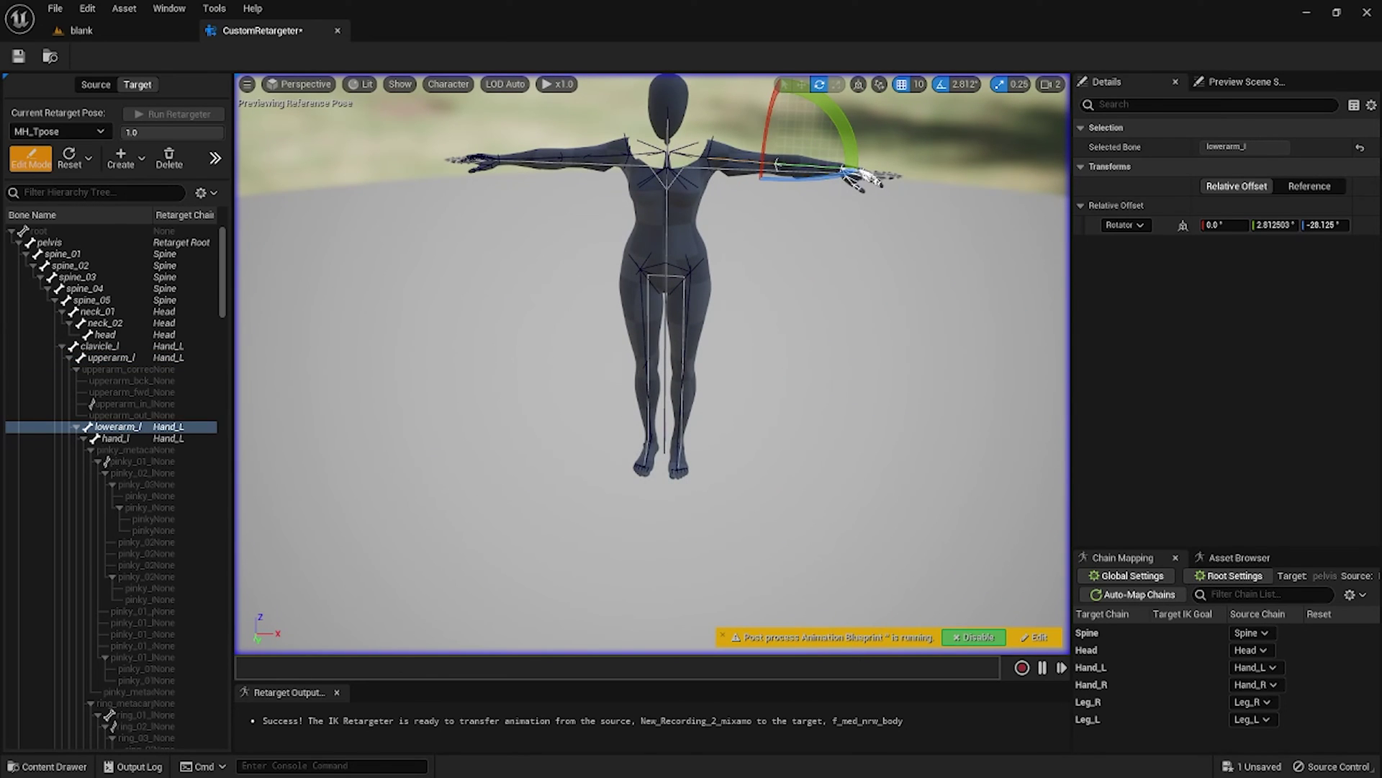
left_click(31, 158)
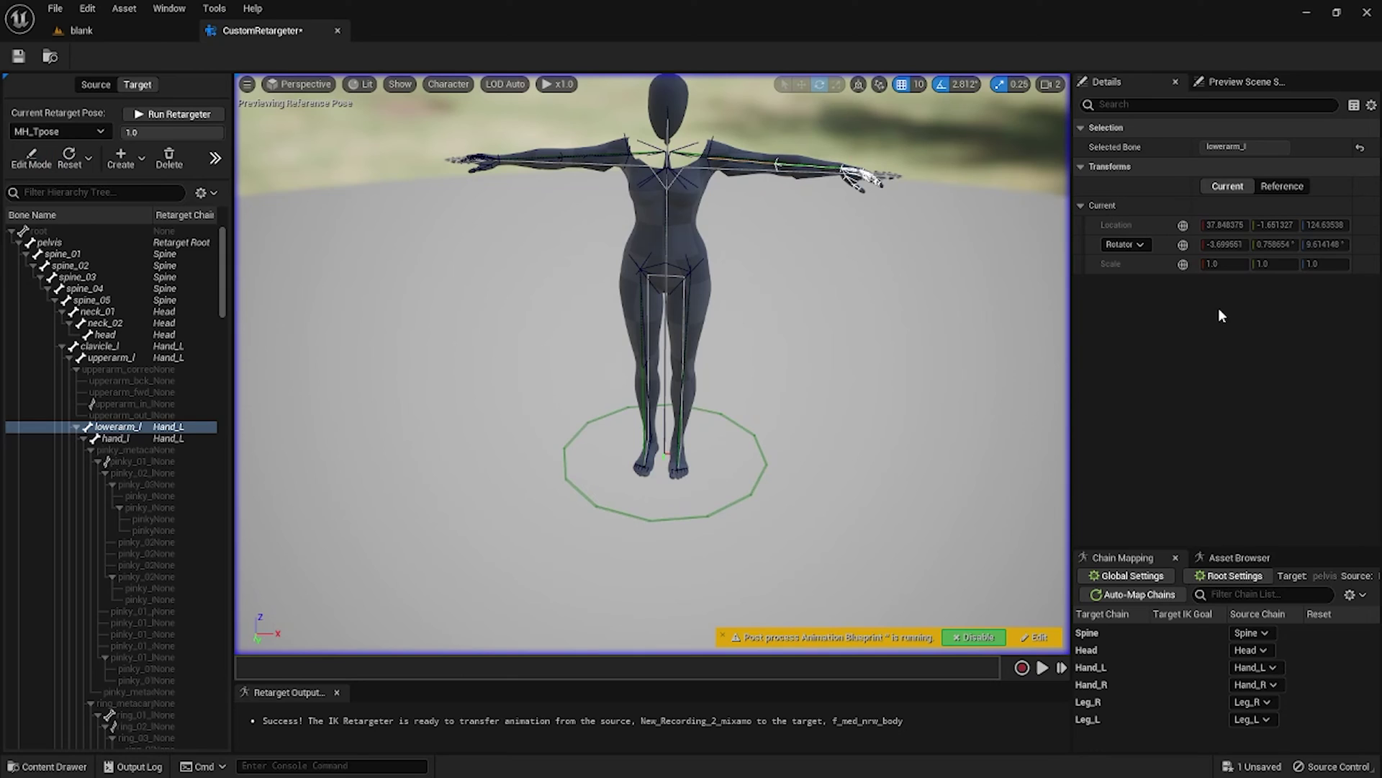
left_click(1248, 82)
left_click(1114, 85)
left_click(697, 247)
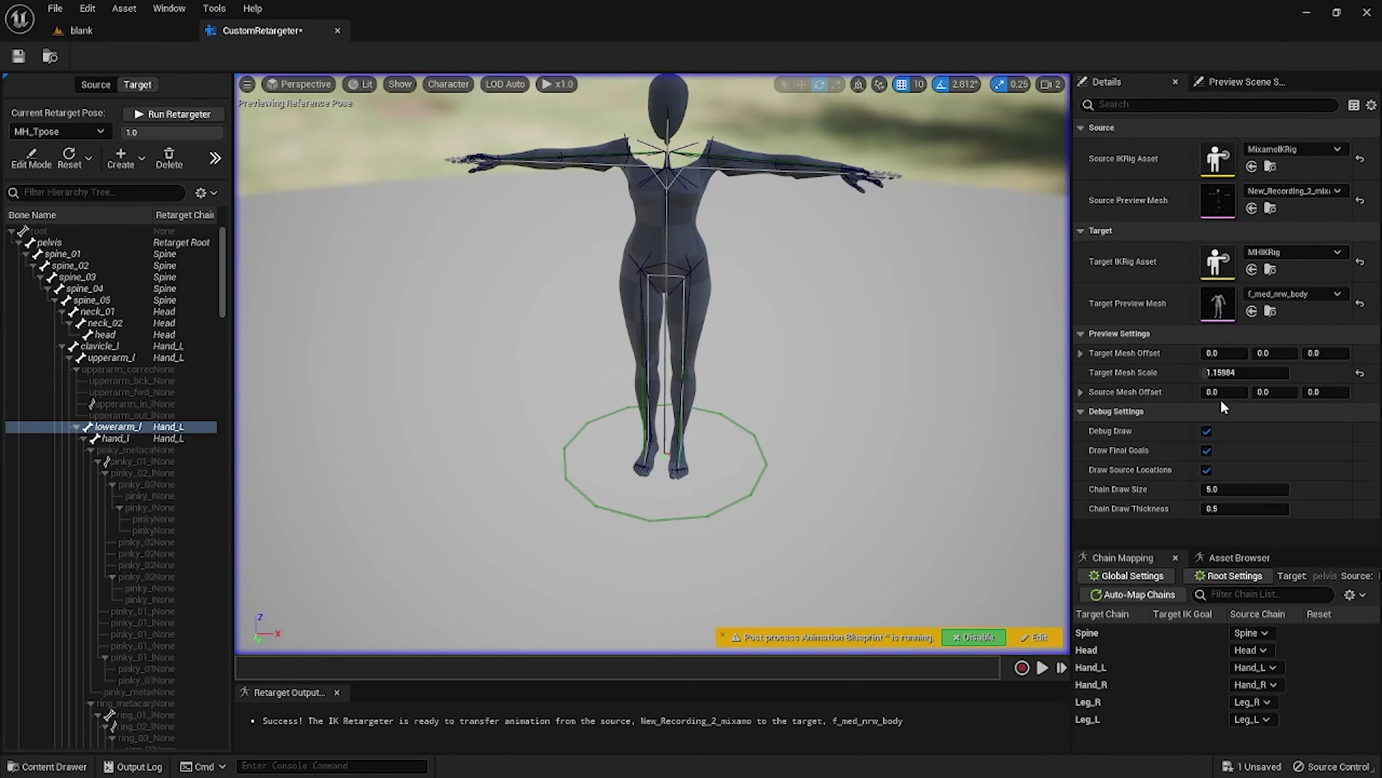
mouse_move(1224, 353)
left_mouse_down()
mouse_move(1267, 352)
mouse_move(1237, 353)
left_mouse_up()
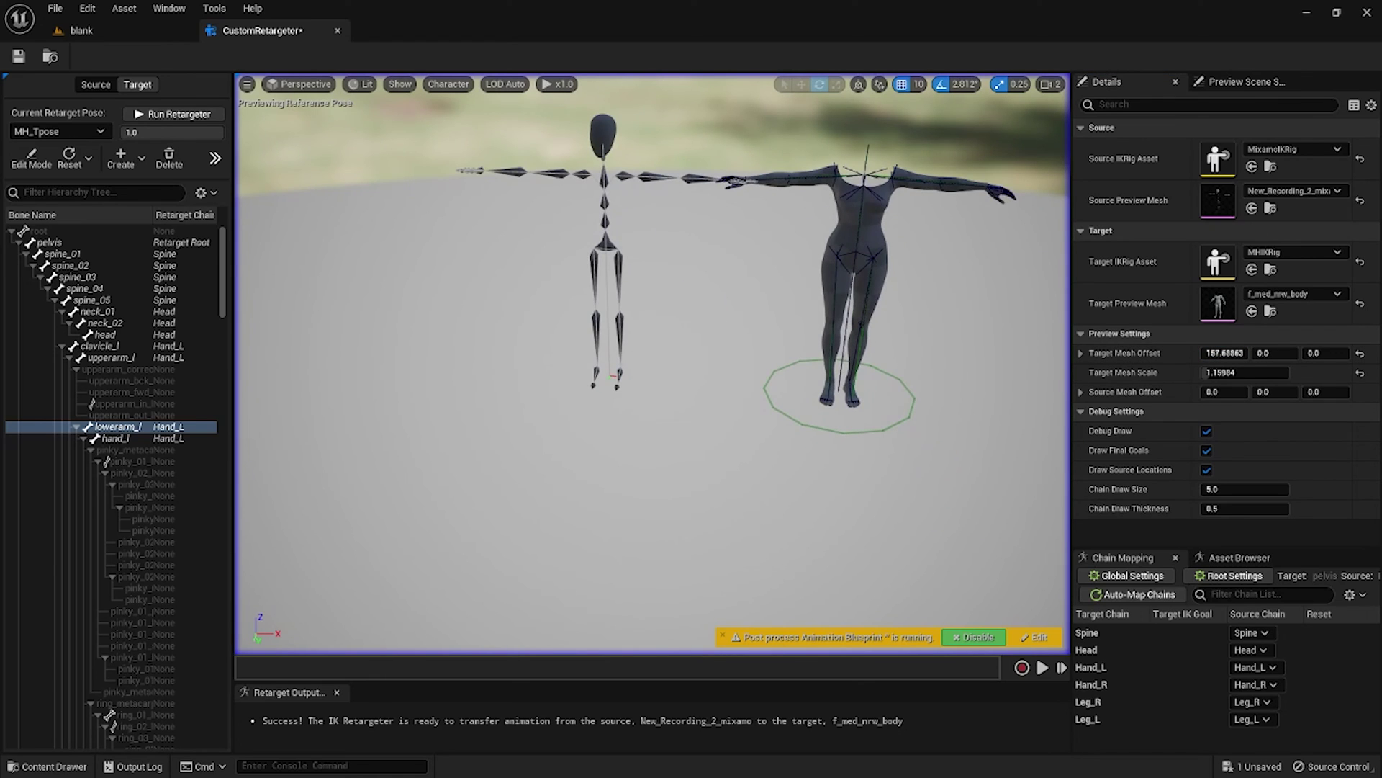
- Save the retargeter and preview New_Recording_2_mixamo_Anim on the source and target meshes
left_click(1239, 557)
key("ctrl+s")
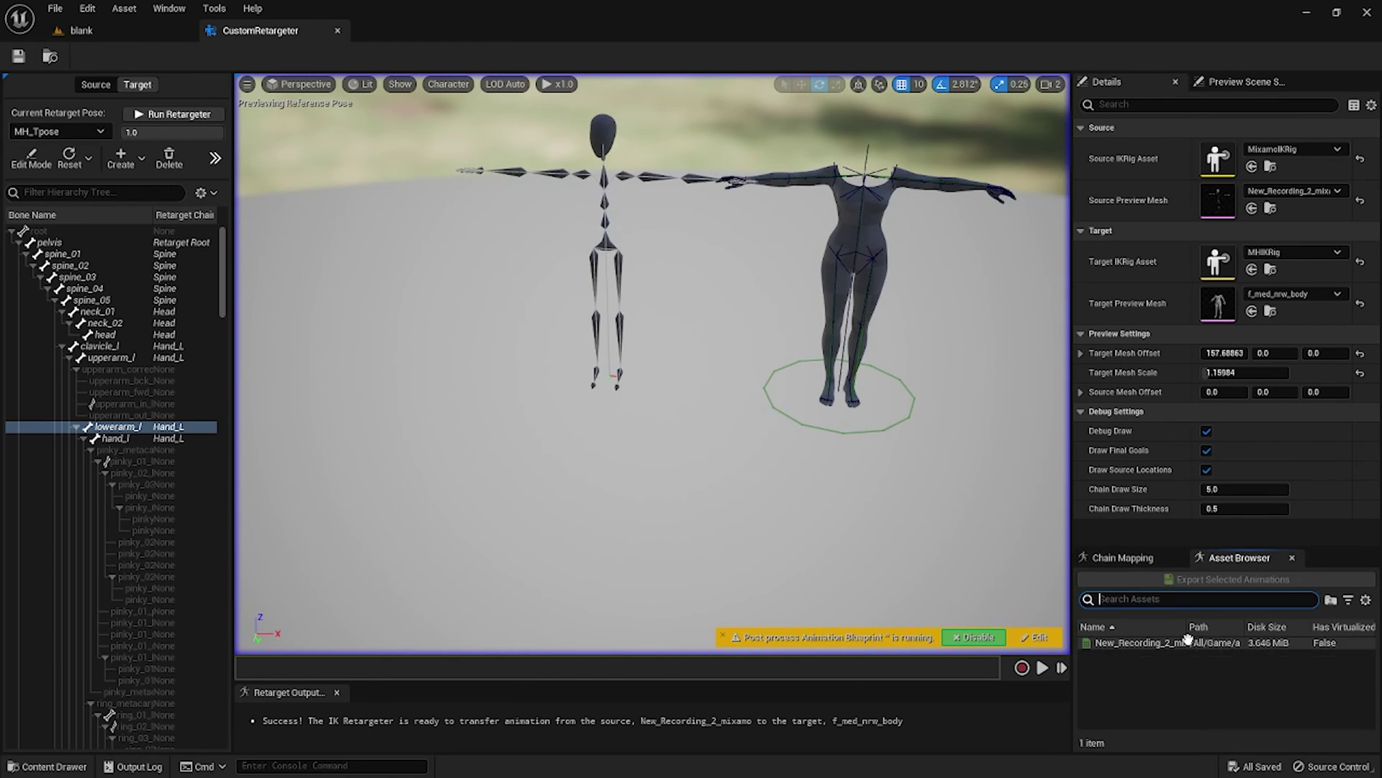
left_click(1188, 643)
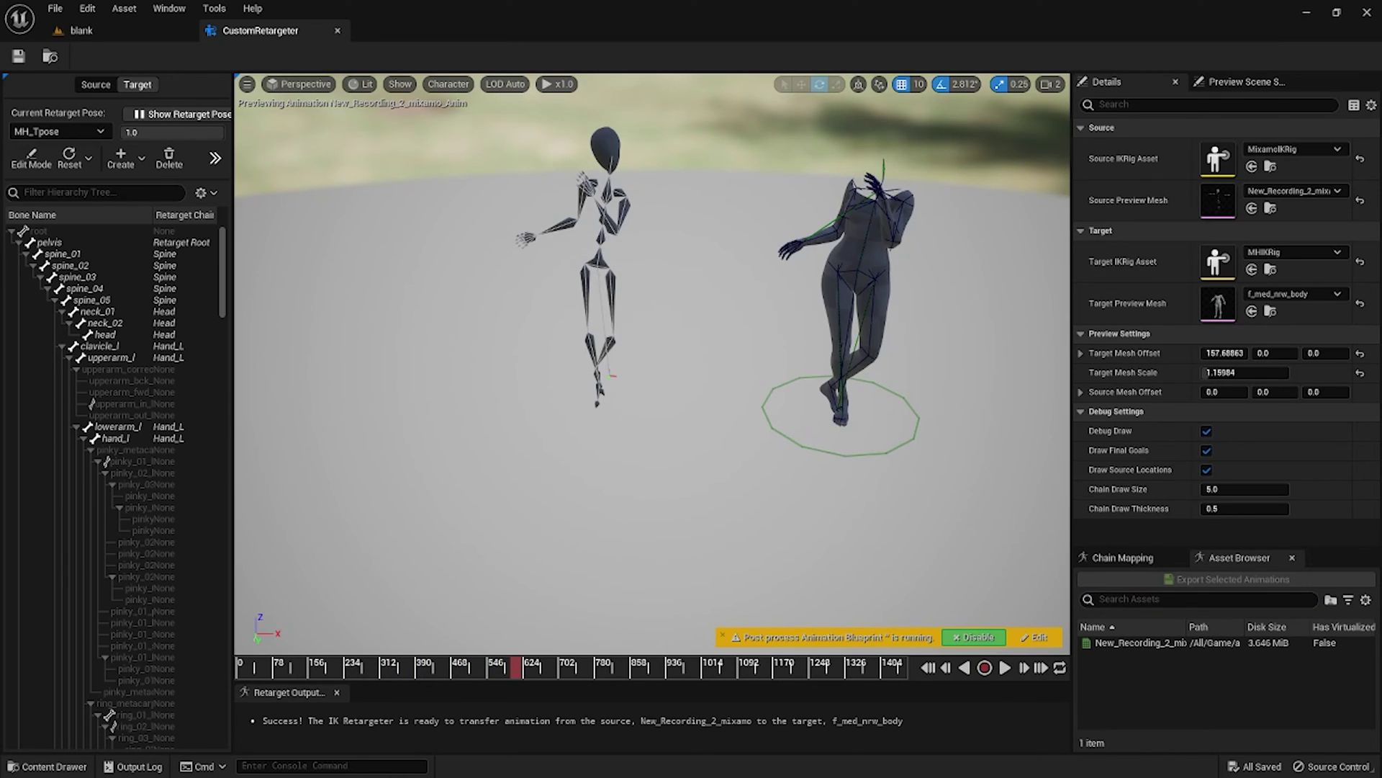
- Close the retargeter and open the duplicate-and-retarget dialog for New_Recording_2_mixamo_Anim in the ani folder
left_click(338, 30)
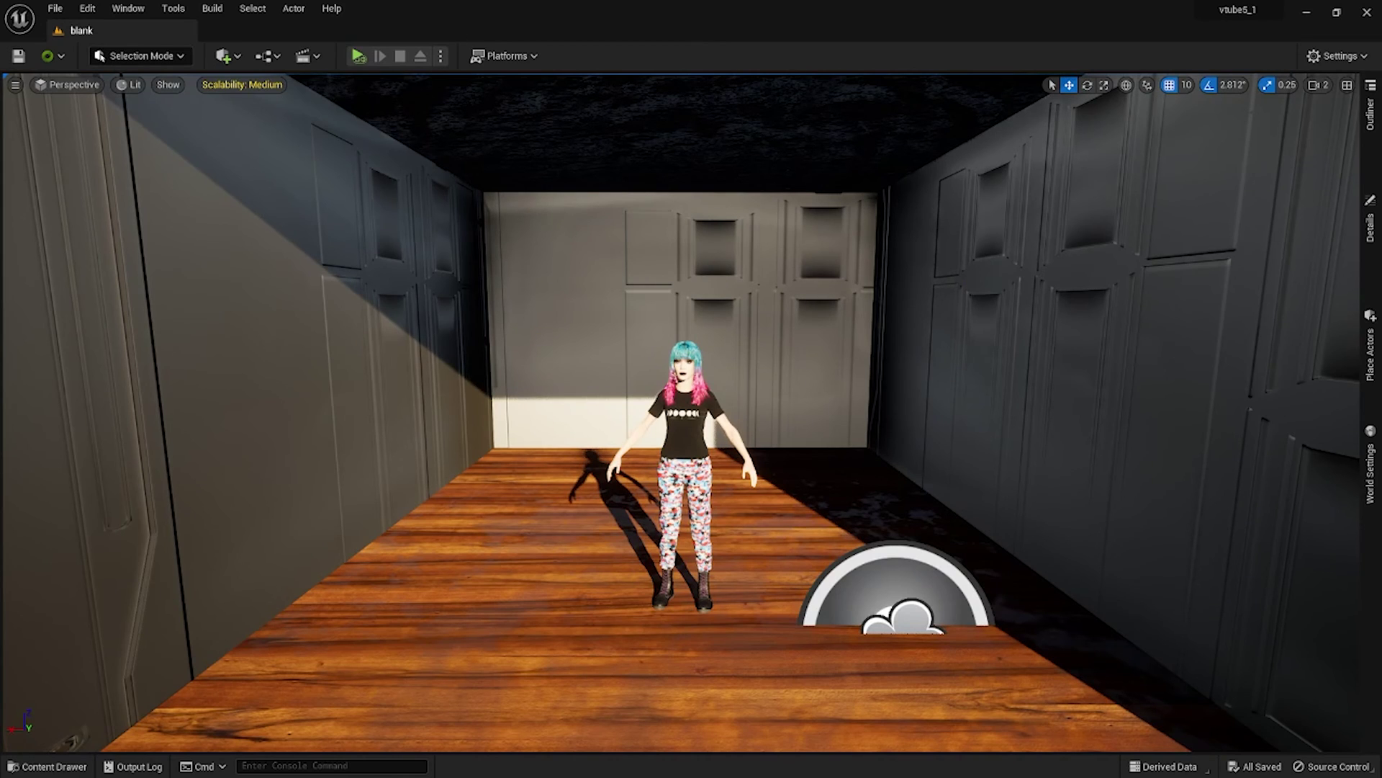
left_click(51, 766)
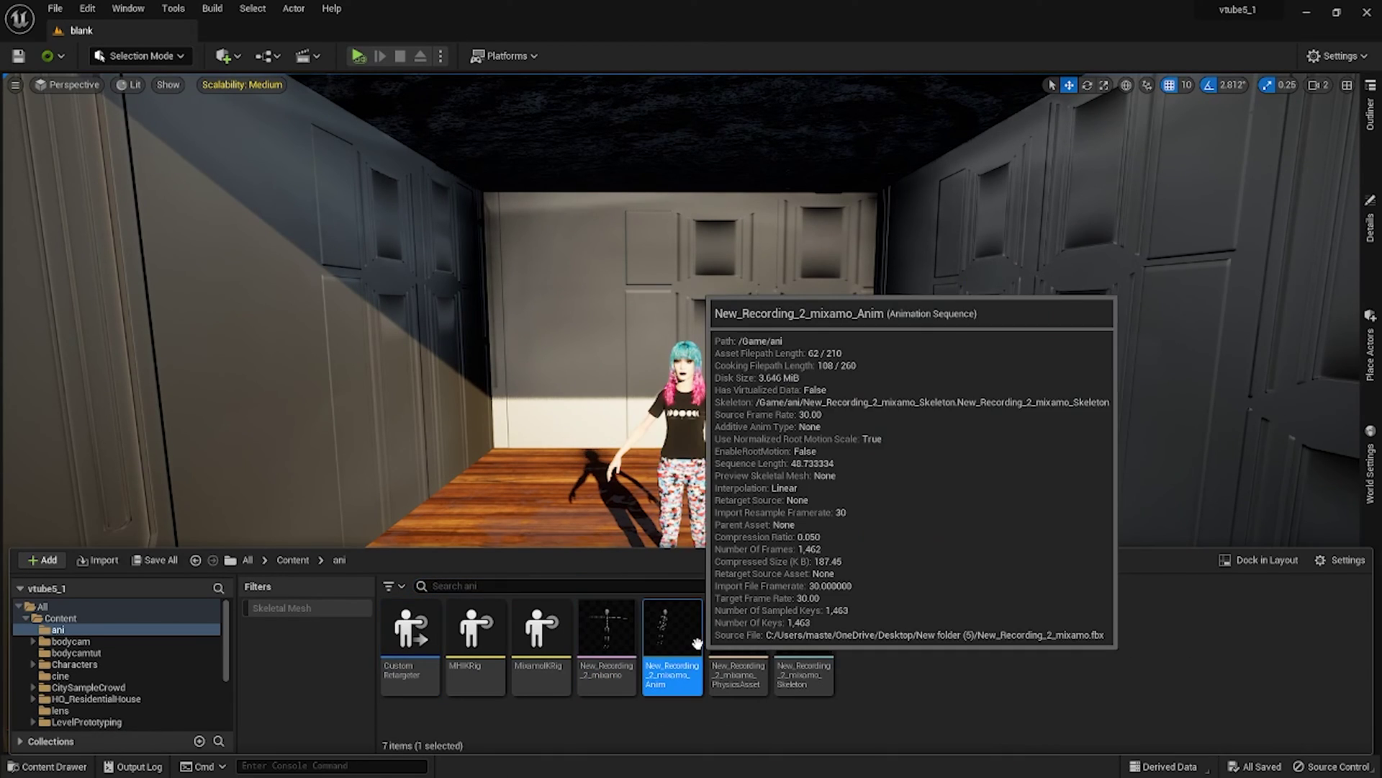
right_click(684, 643)
mouse_move(794, 462)
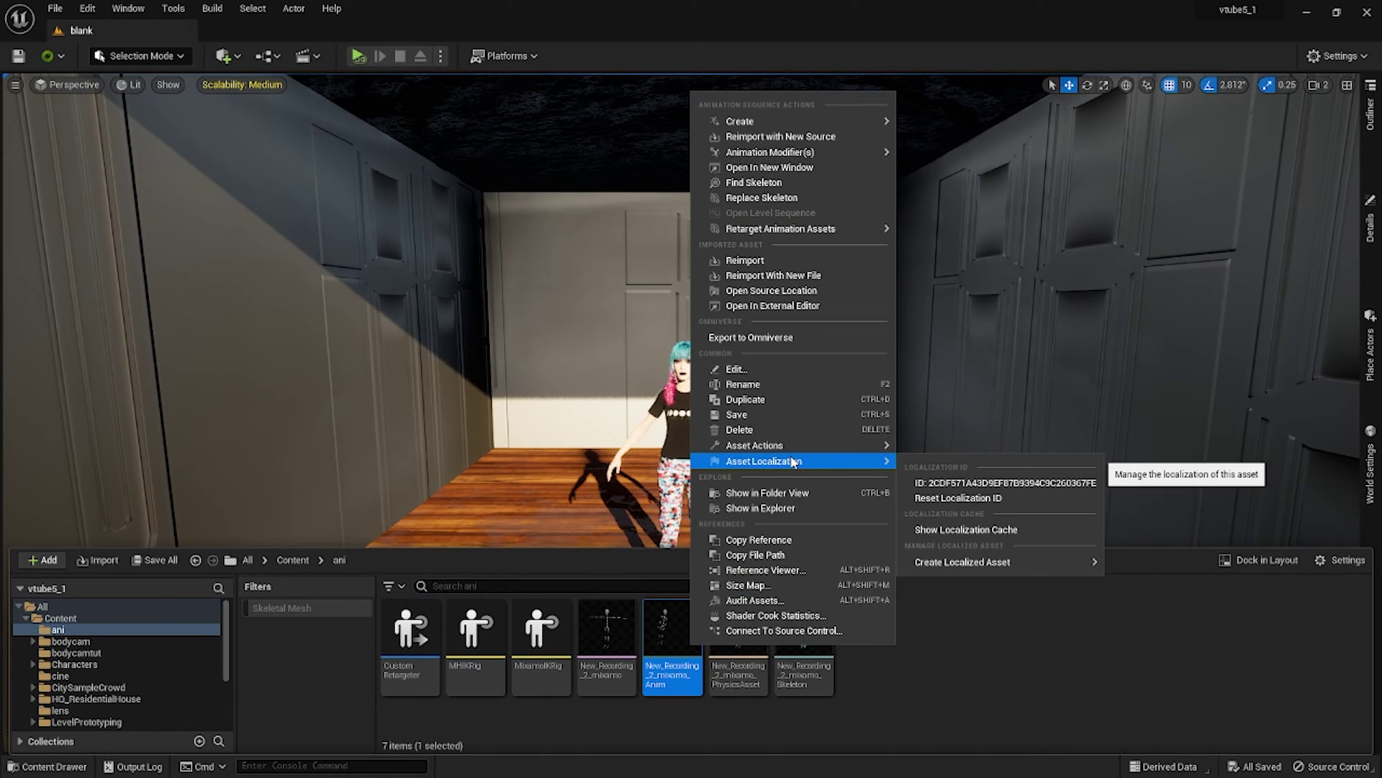
mouse_move(792, 228)
left_click(957, 229)
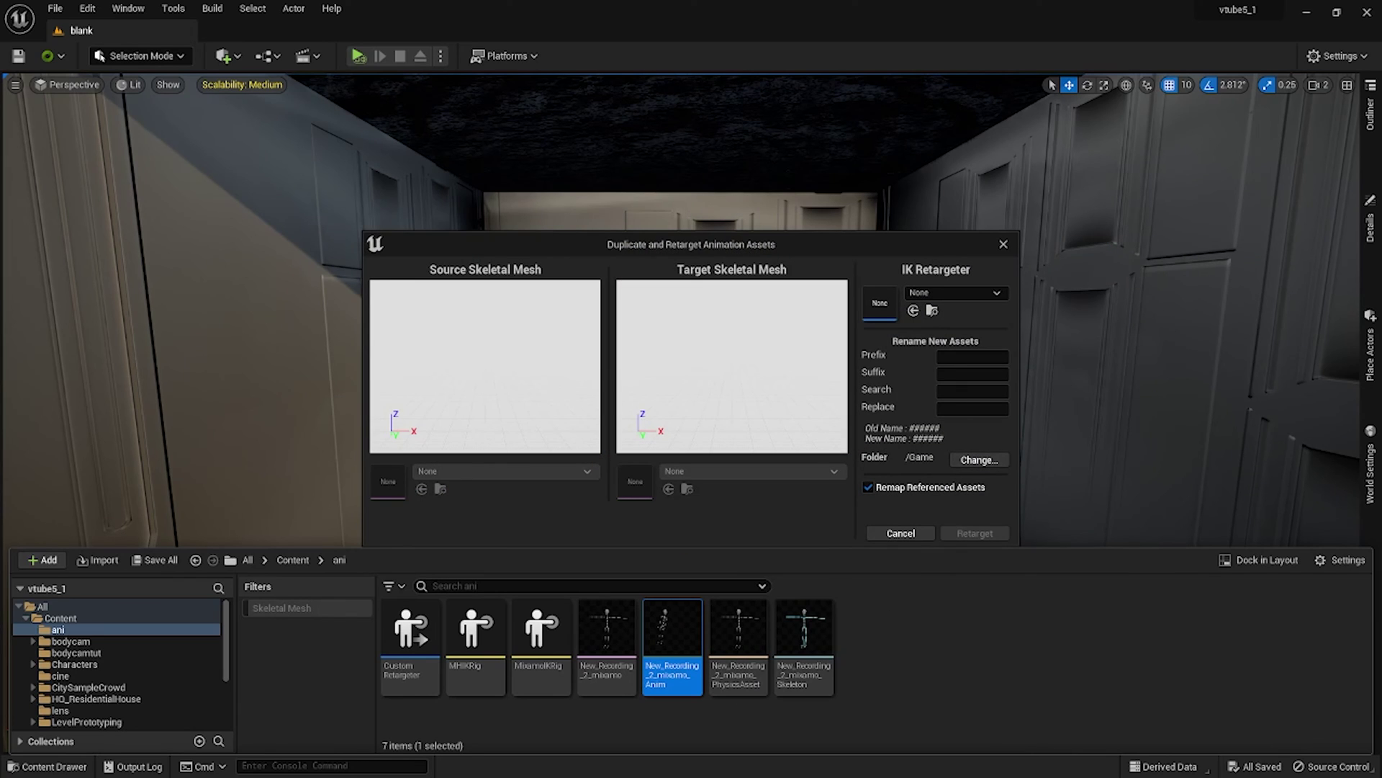
- Retarget the animation through CustomRetargeter into the ani folder with the prefix MH_Test, and save the new asset
left_click(979, 290)
left_click(1007, 430)
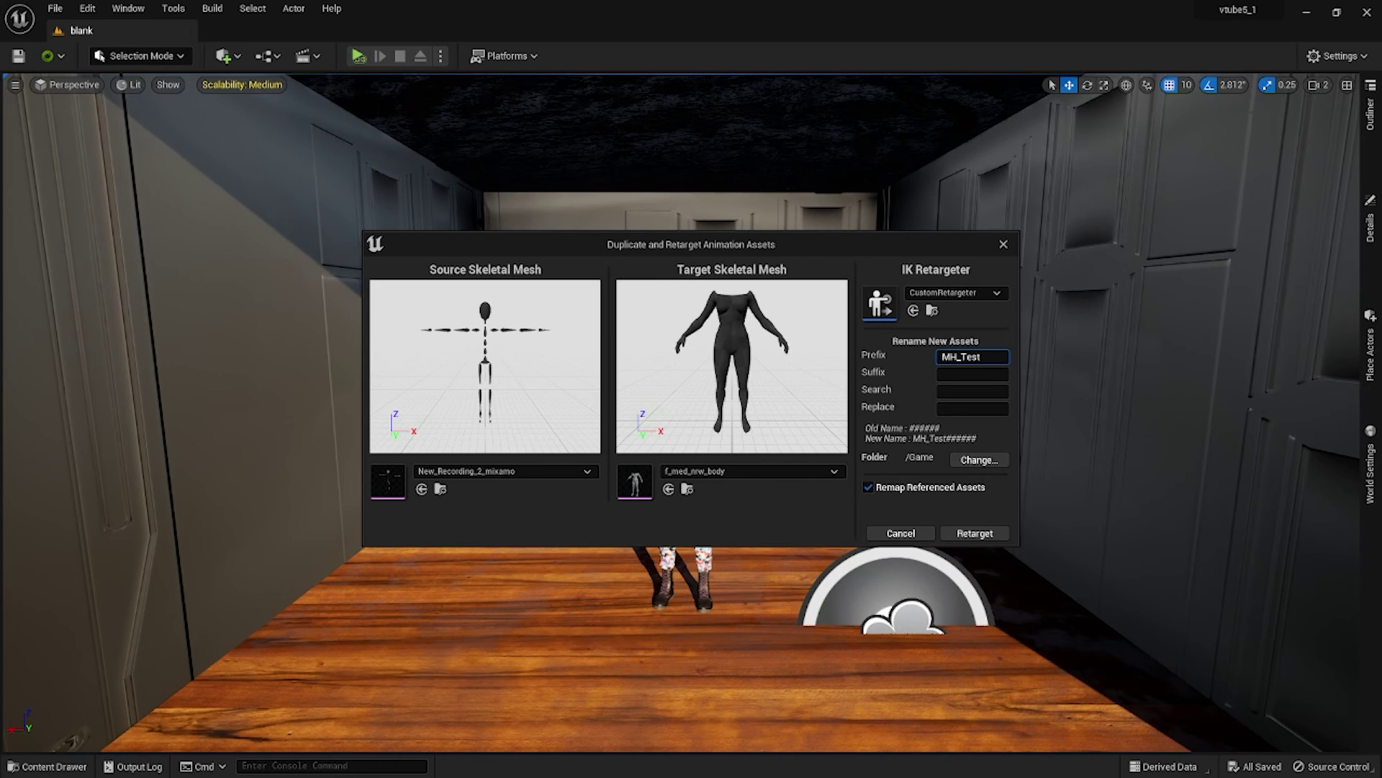
left_click(979, 460)
left_click(586, 321)
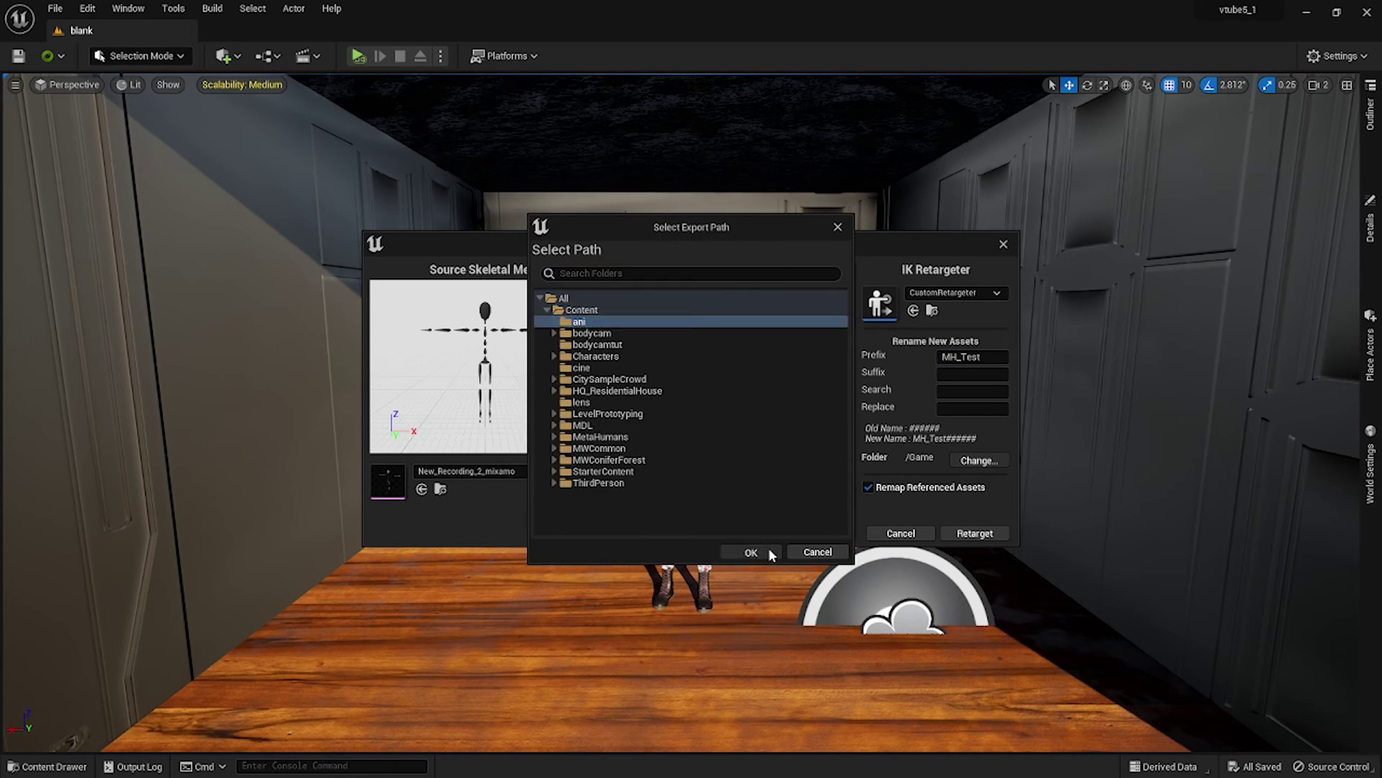
left_click(751, 552)
left_click(975, 533)
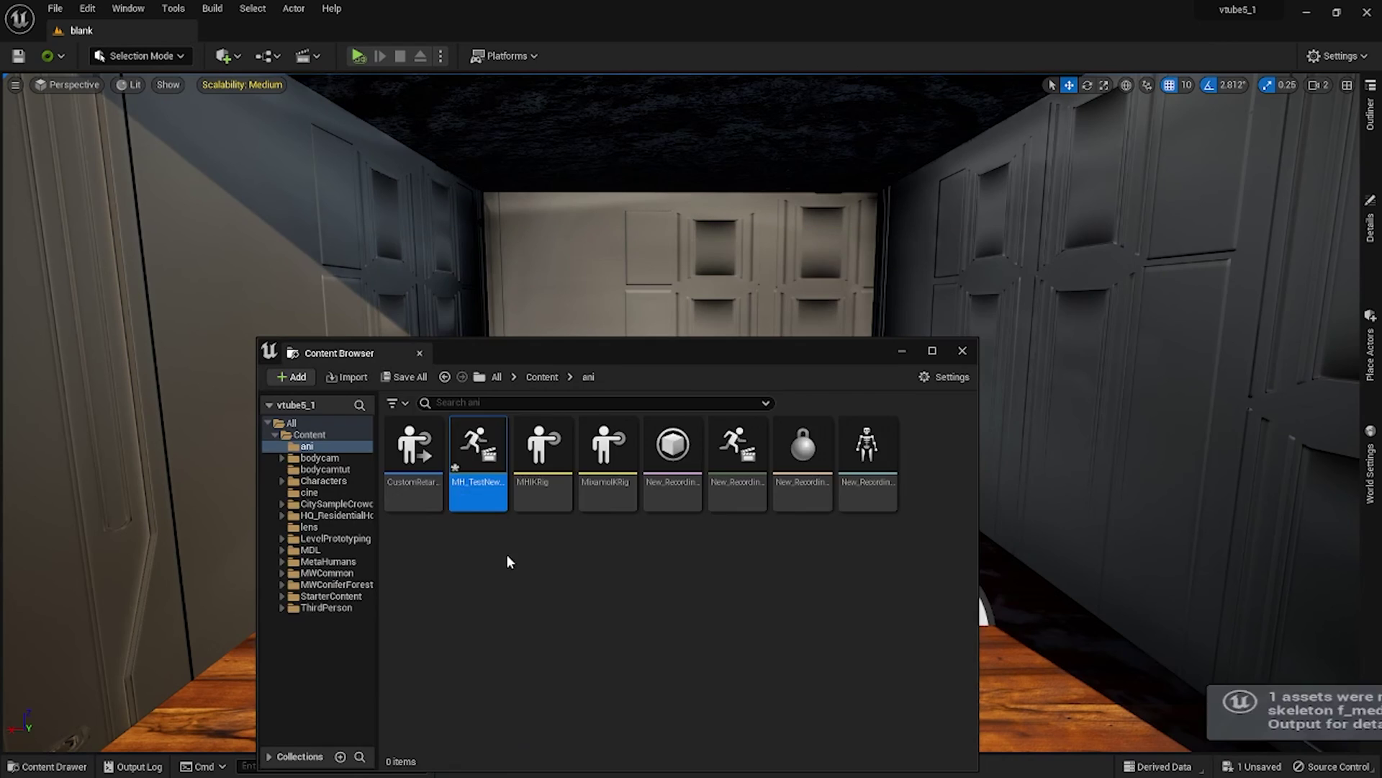
left_click(407, 377)
left_click(830, 559)
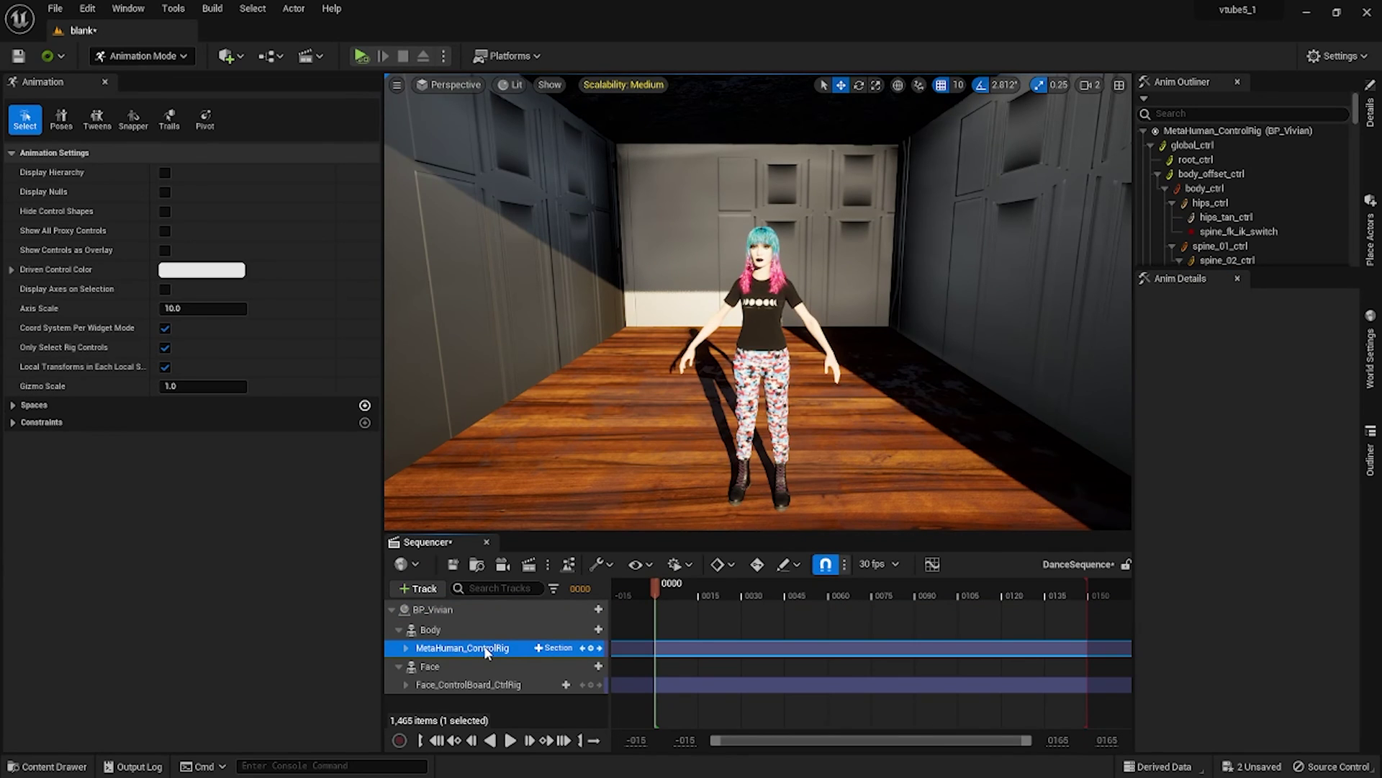
- In DanceSequence, replace the Body's MetaHuman_ControlRig track with the animation MH_TestNew_Recording_2_mixamo_Anim
key("Delete")
left_click(595, 631)
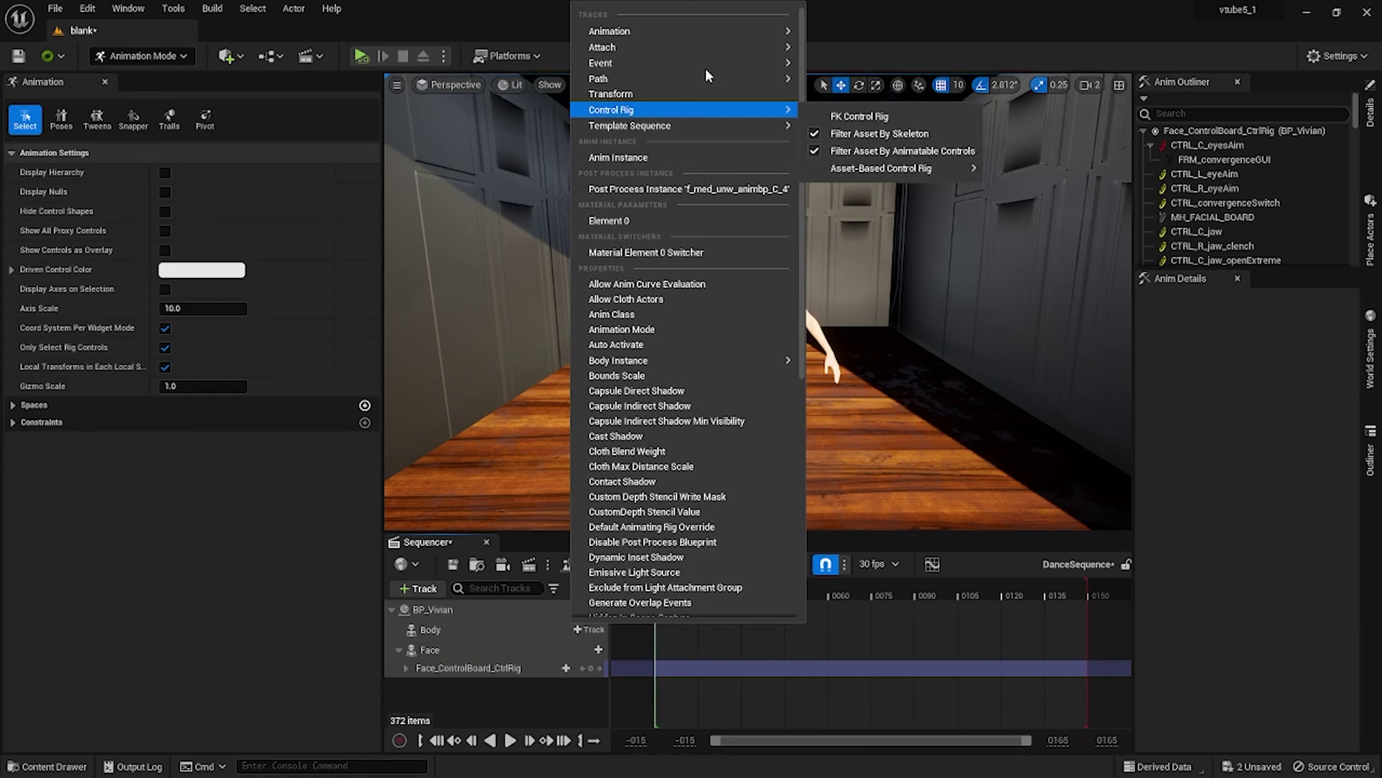
mouse_move(702, 31)
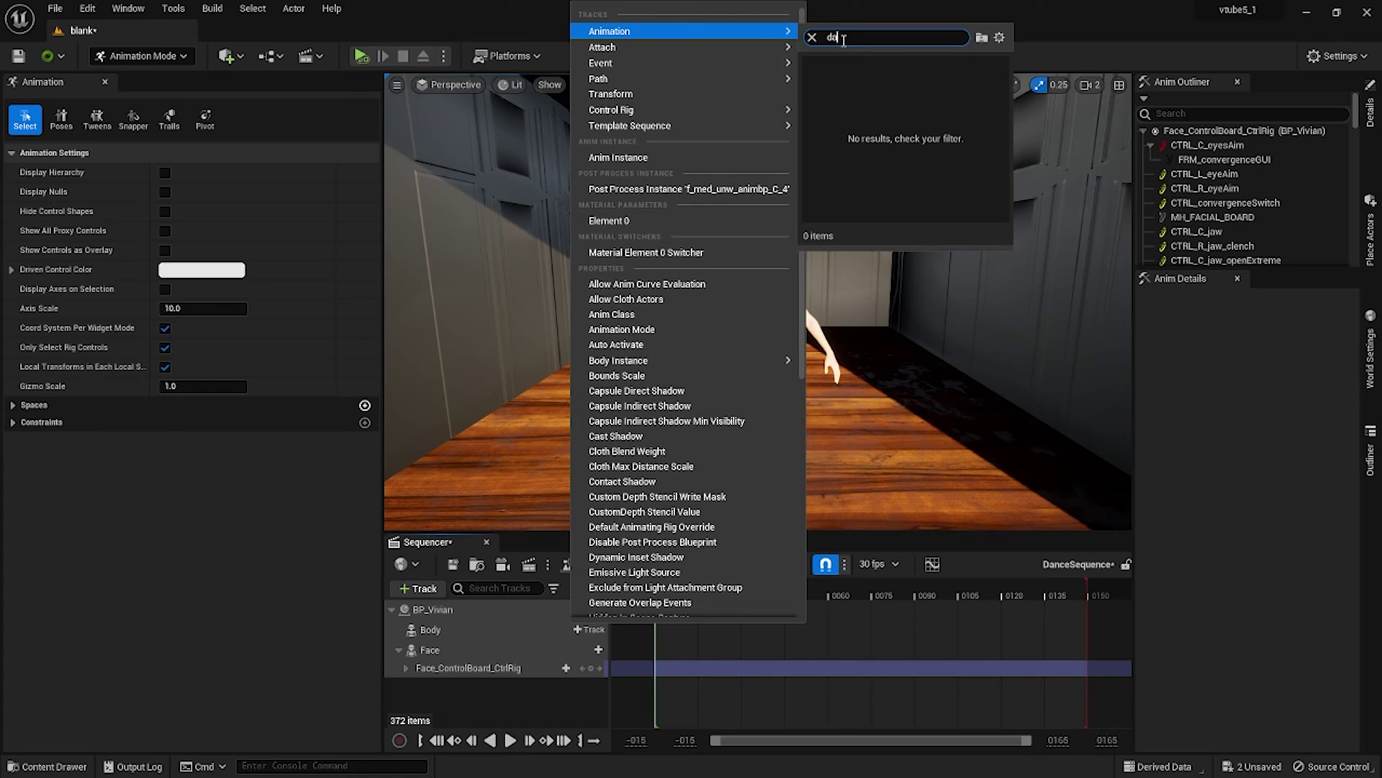
key("BackSpace")
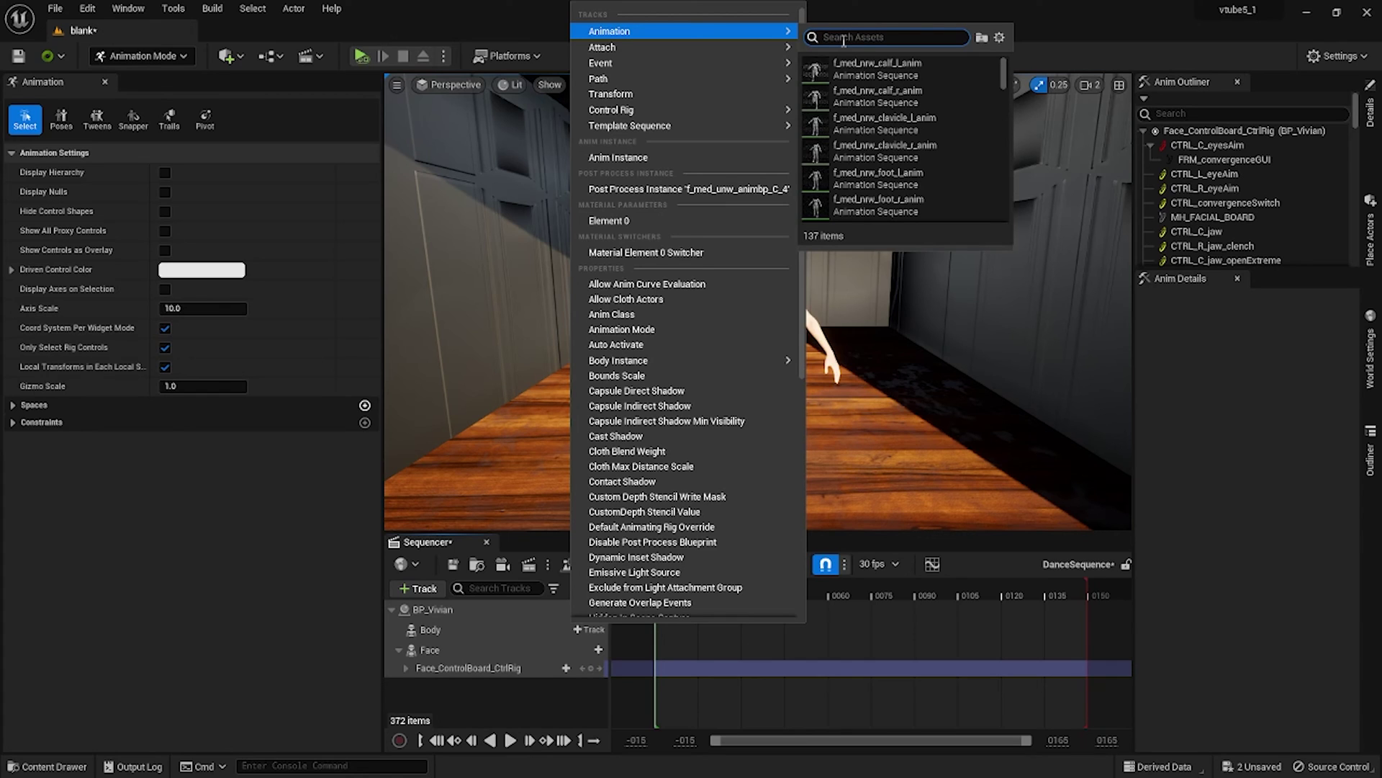
type("new")
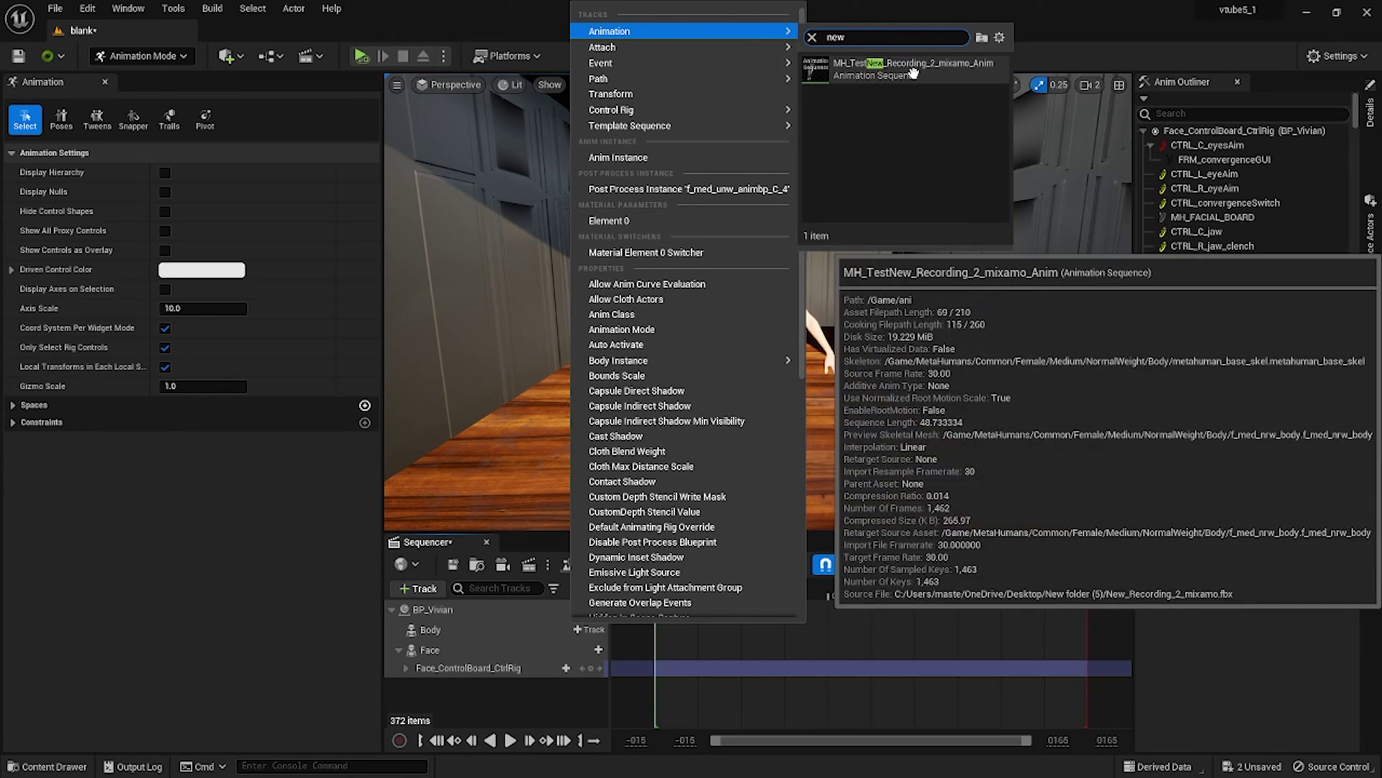
left_click(913, 69)
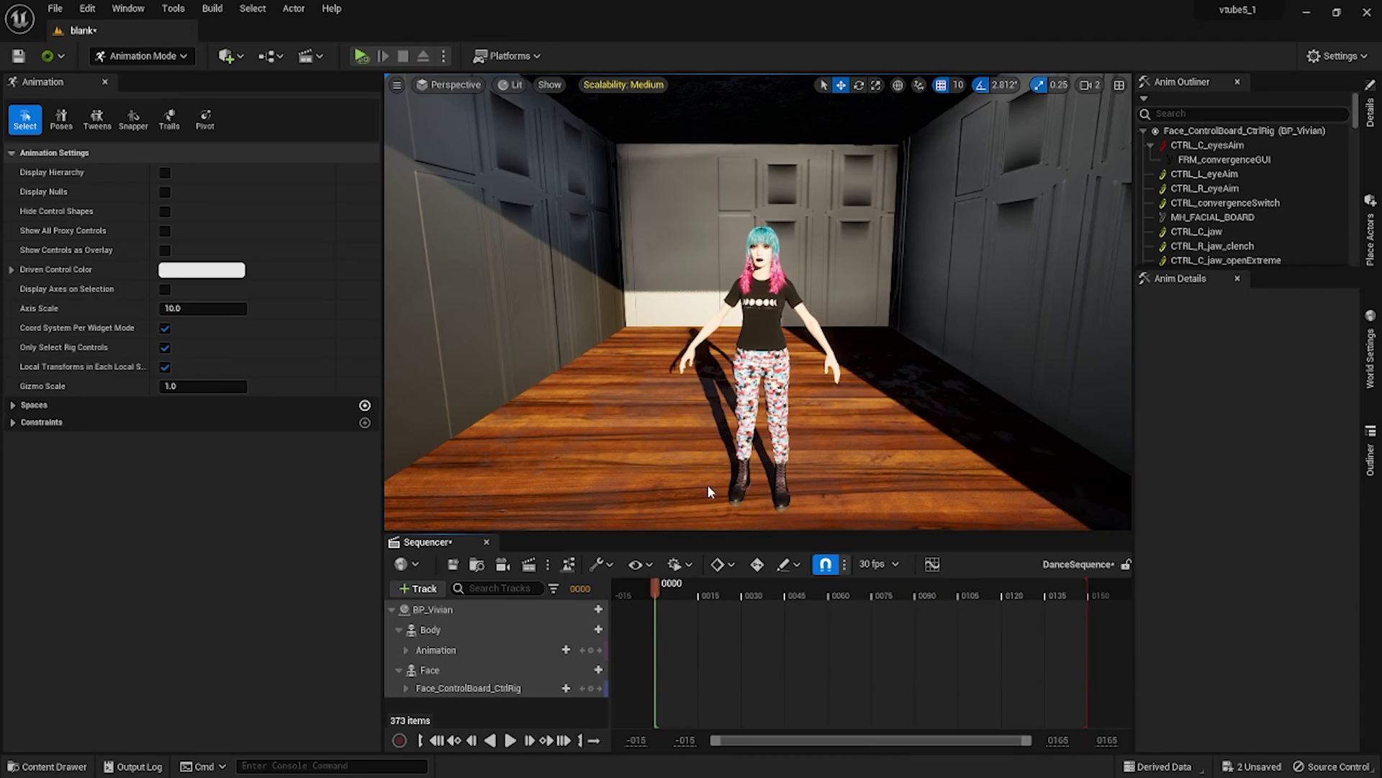
- Play the sequence and set the end of the timeline's working range to frame 5000
left_click(510, 741)
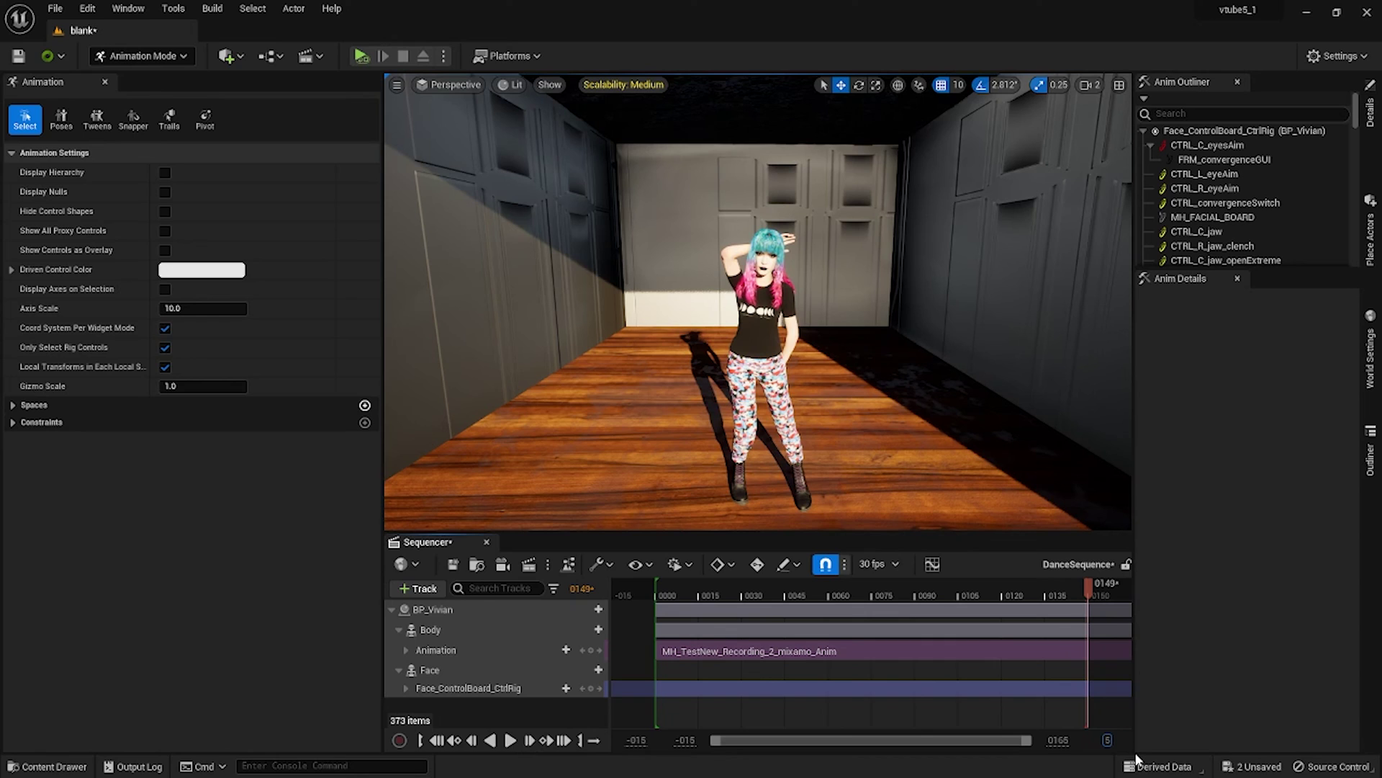
type("00")
key("Return")
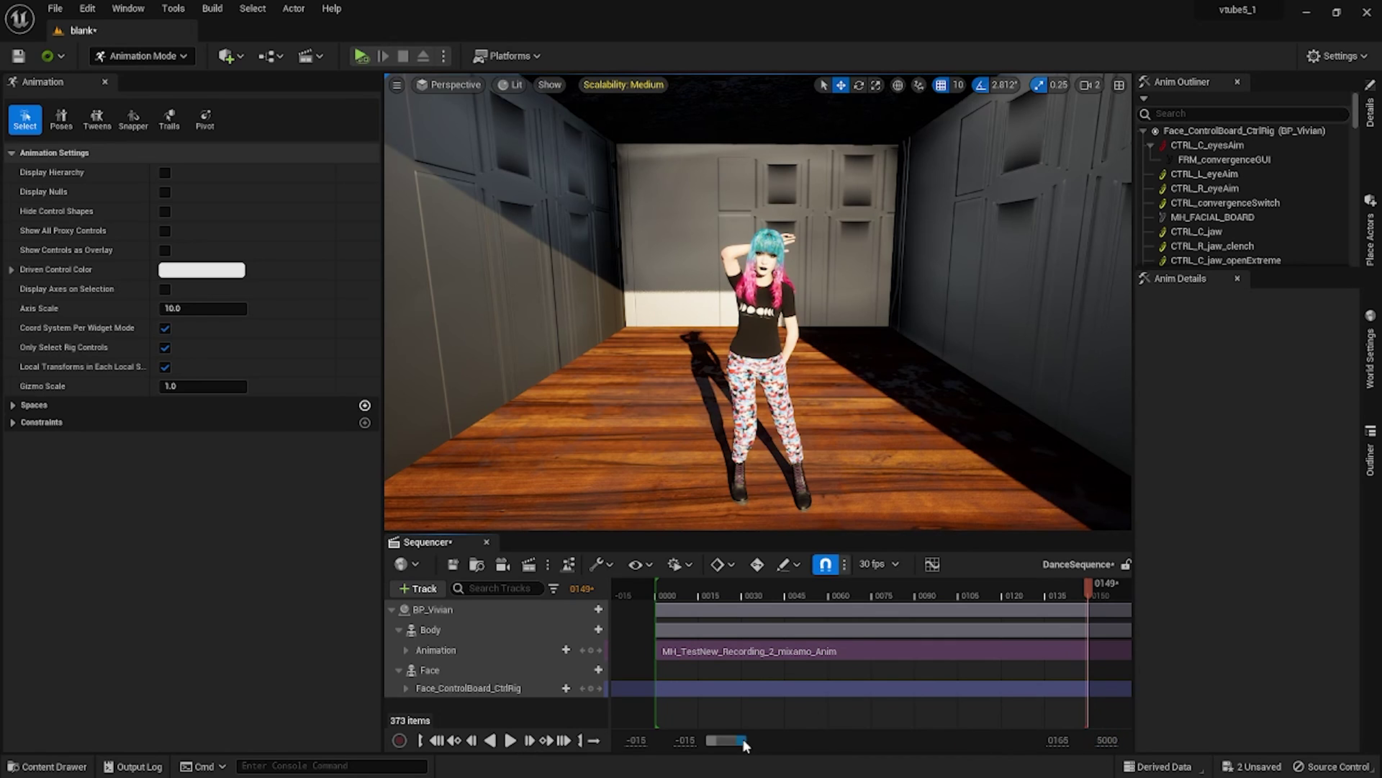
- Bake the Body's retargeted dance animation to the MetaHuman_ControlRig across the full timeline
left_click_drag(745, 741, 797, 742)
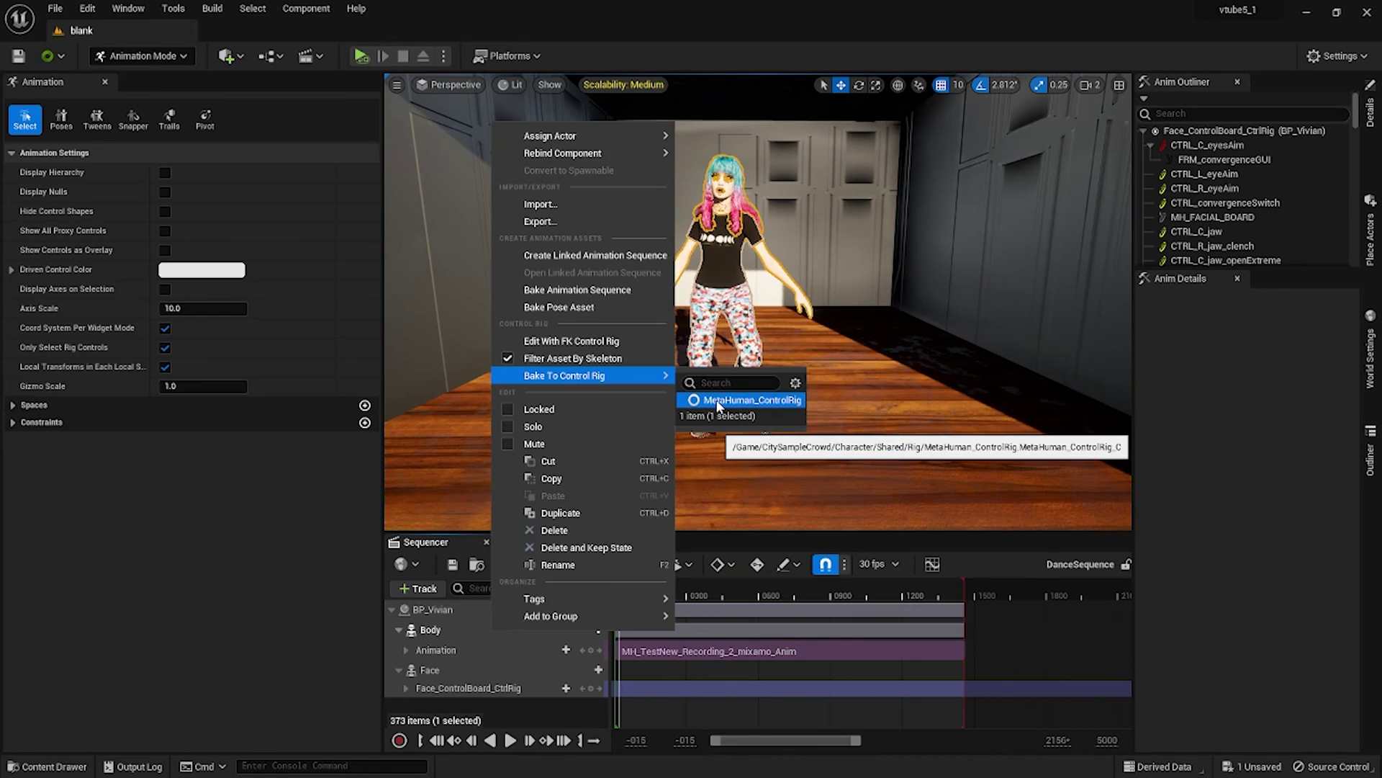
left_click(717, 402)
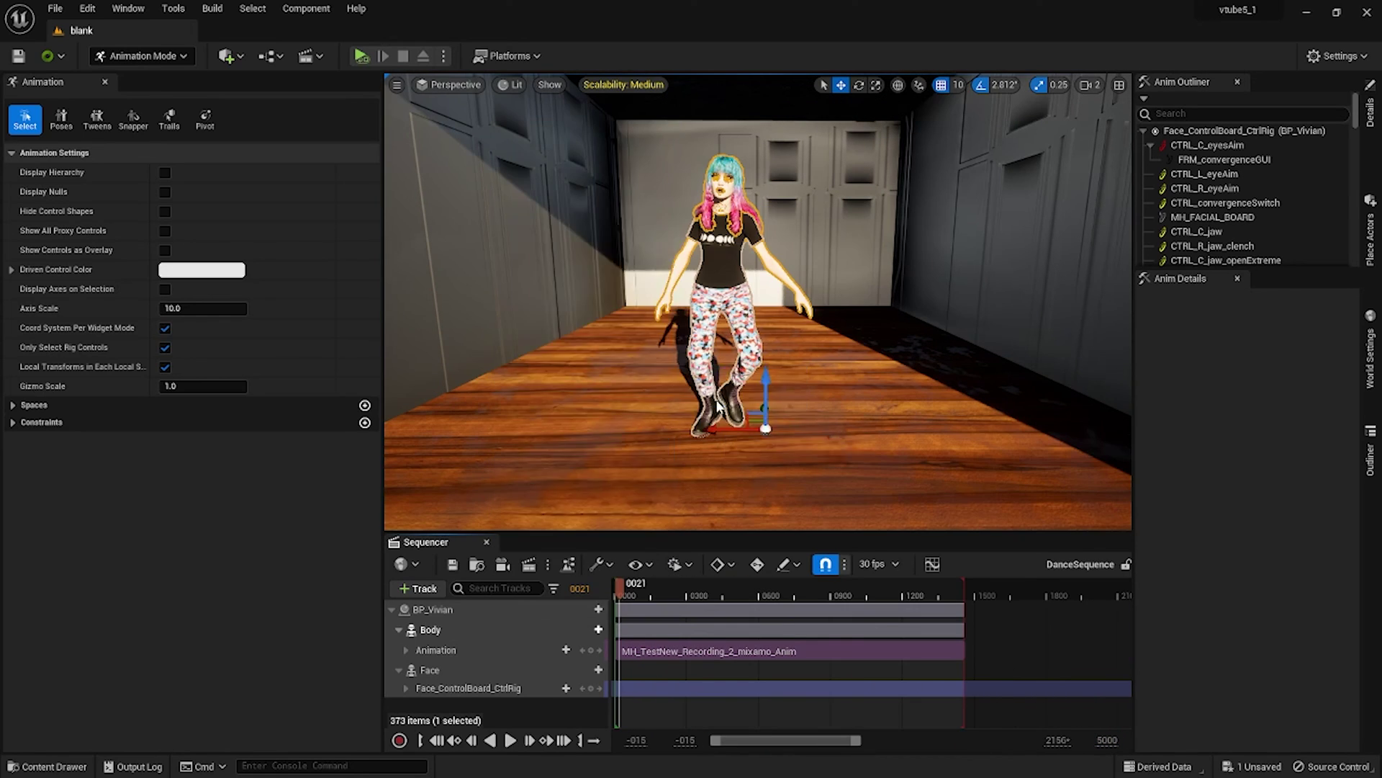
left_click(788, 550)
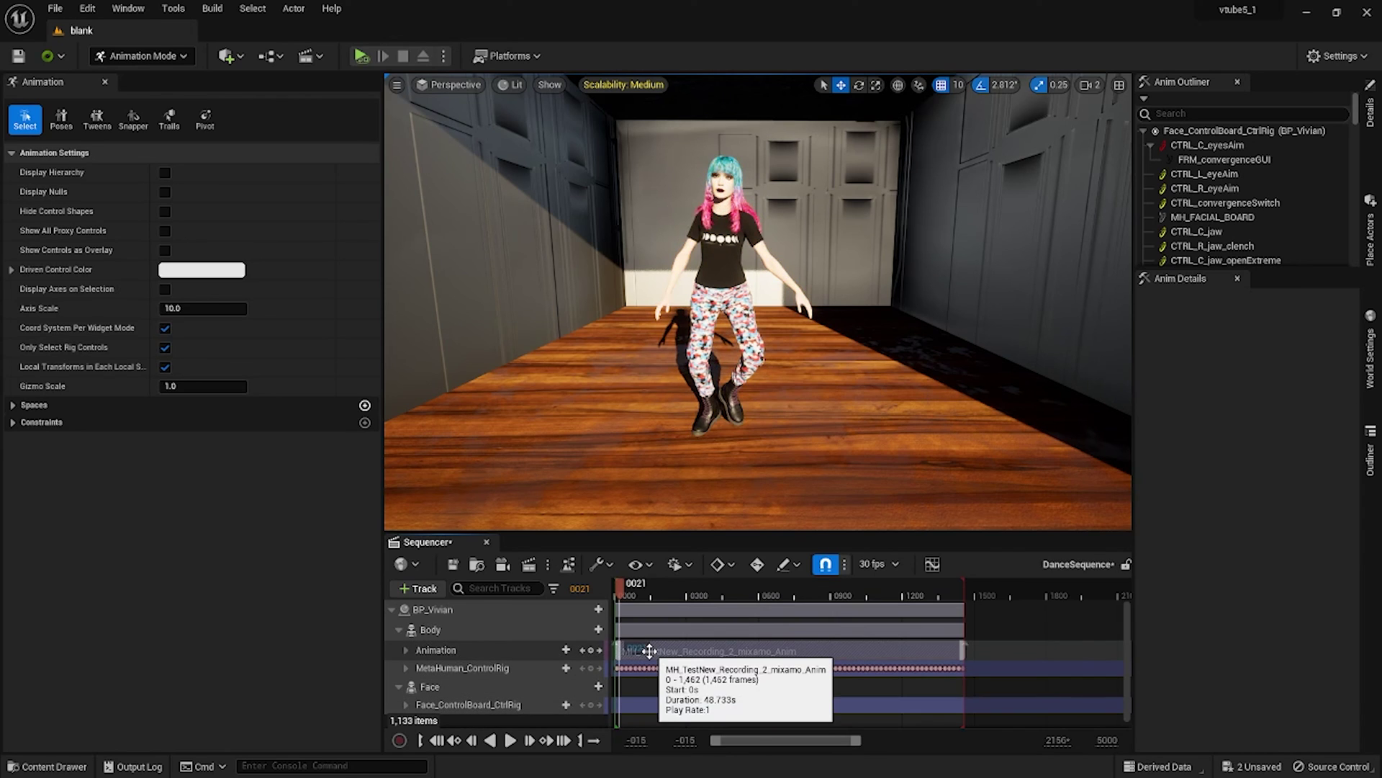
- Remove the original dance clip from the Body's Animation track and move the playhead to frame 127
left_click(628, 663)
left_click_drag(622, 591, 648, 590)
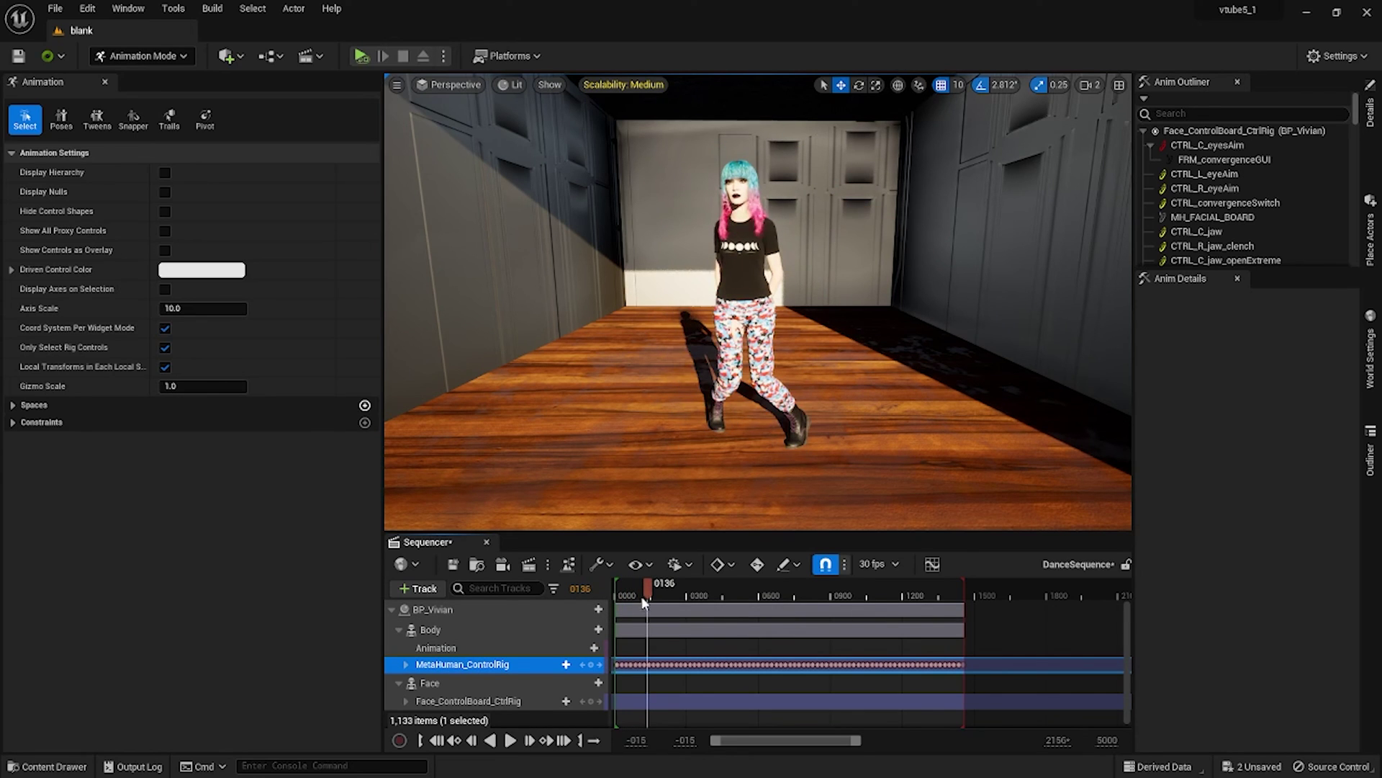
left_click(470, 742)
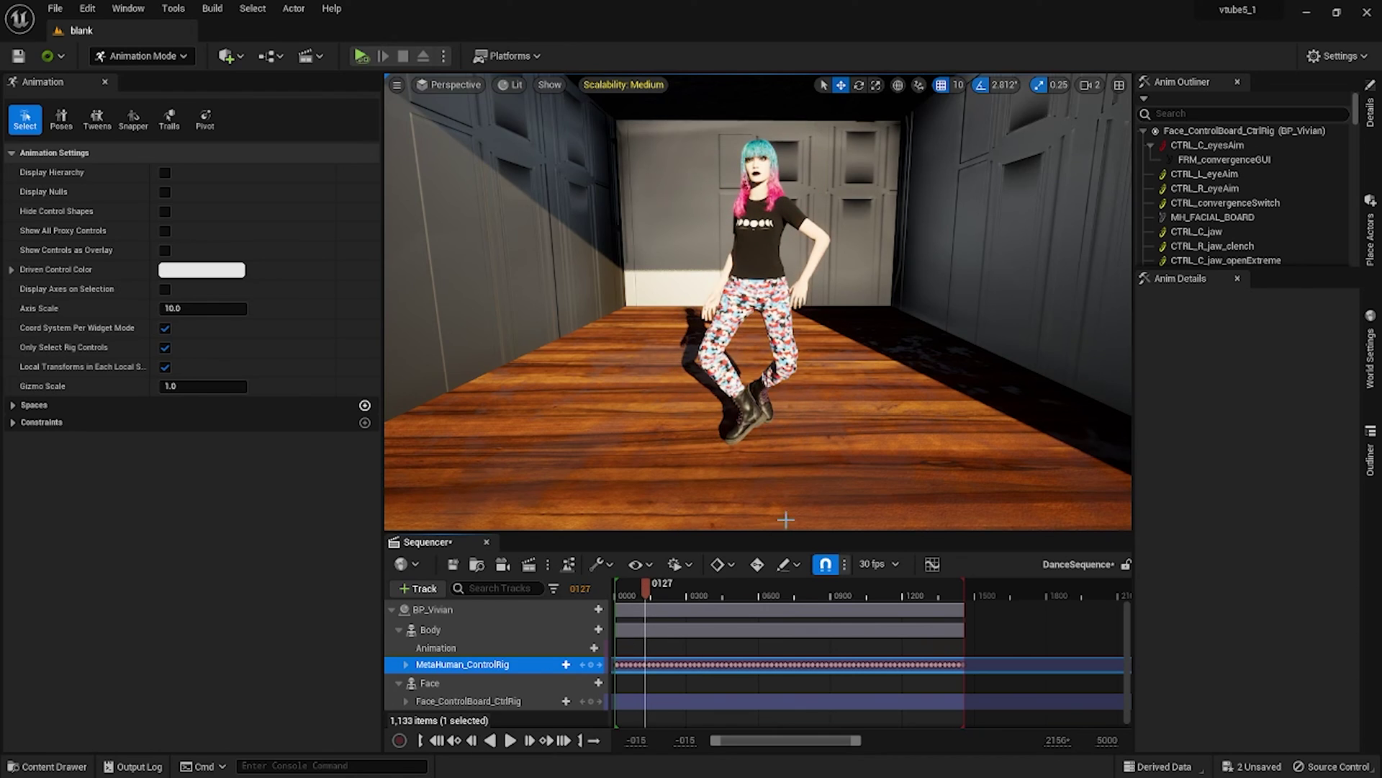
- Show the rig controls, rotate the left forearm control lowerarm_l_fk_ctrl at frame 127, and play the sequence
right_click_drag(832, 453, 776, 162)
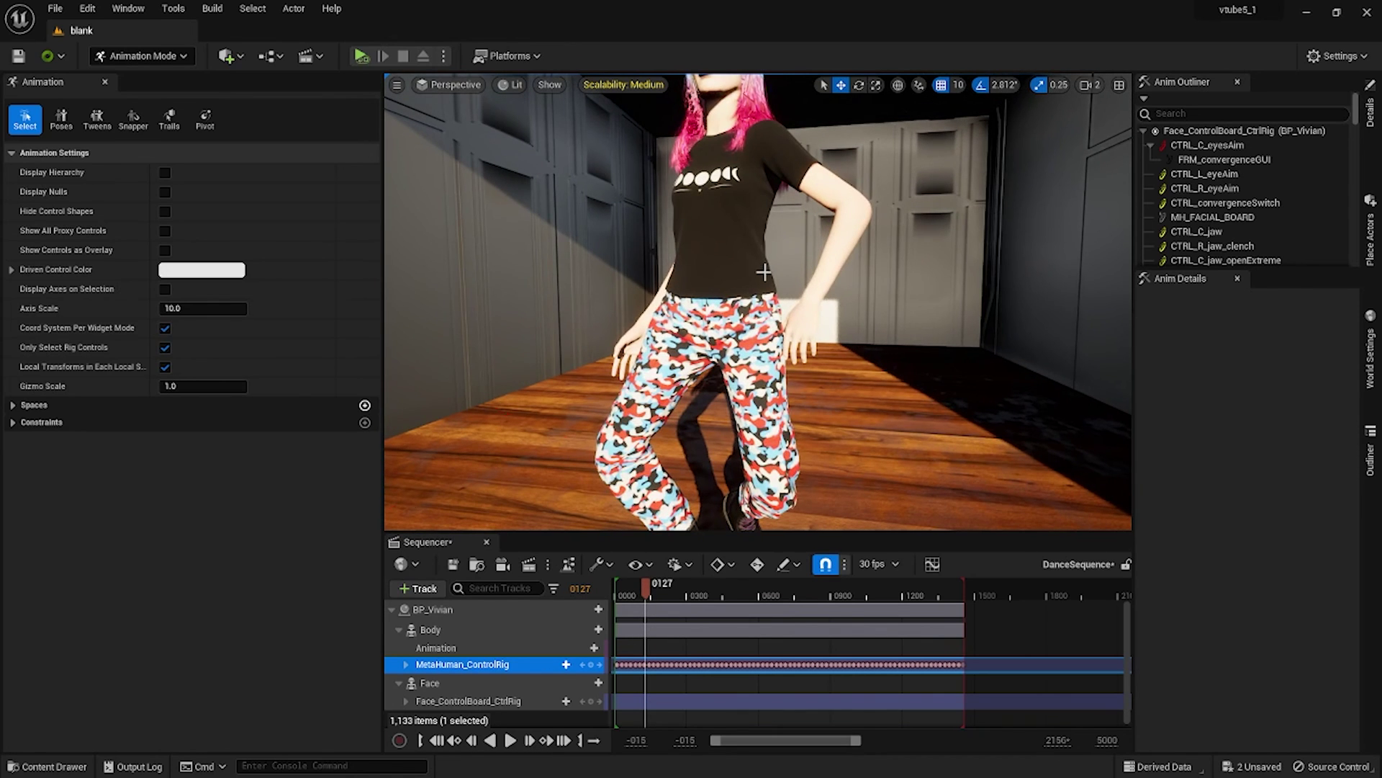
key("g")
left_click(822, 189)
key("e")
left_click_drag(857, 256, 808, 425)
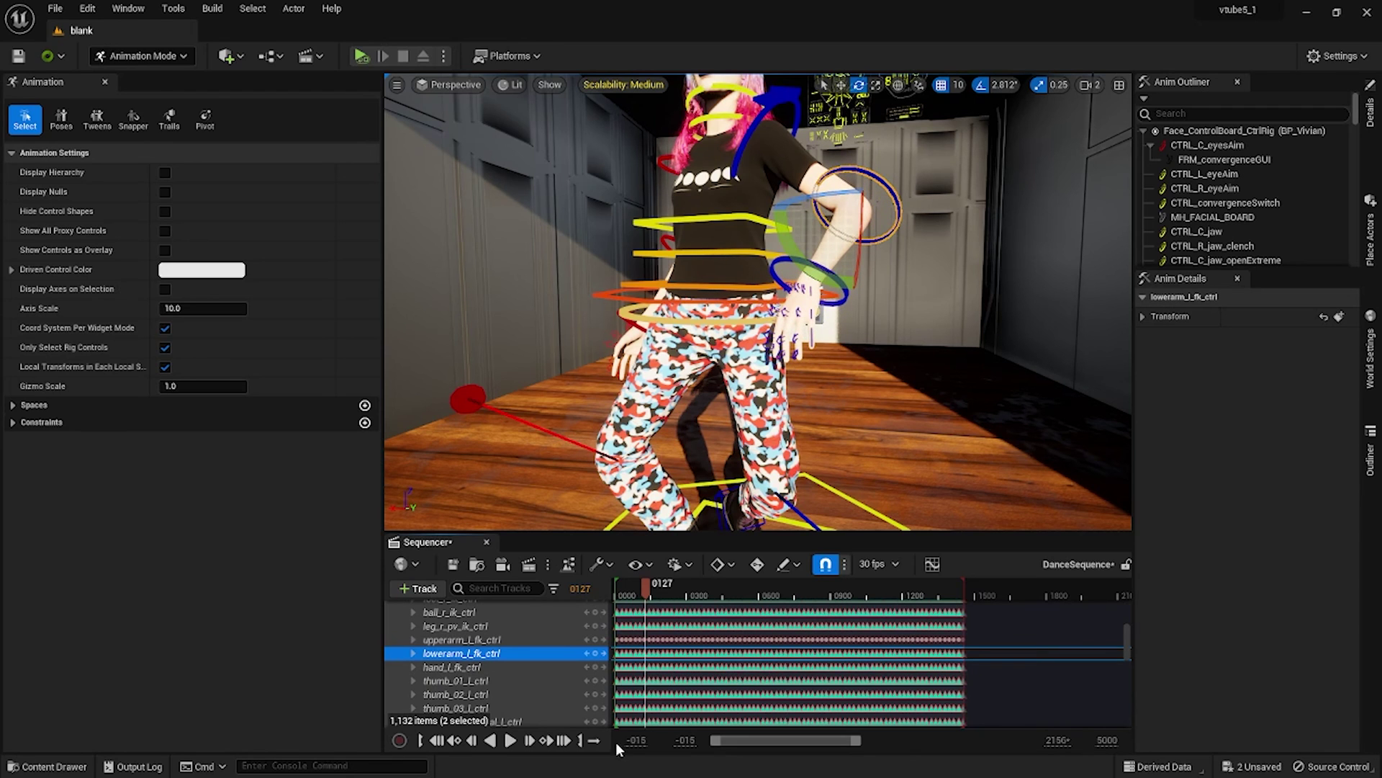
left_click(509, 740)
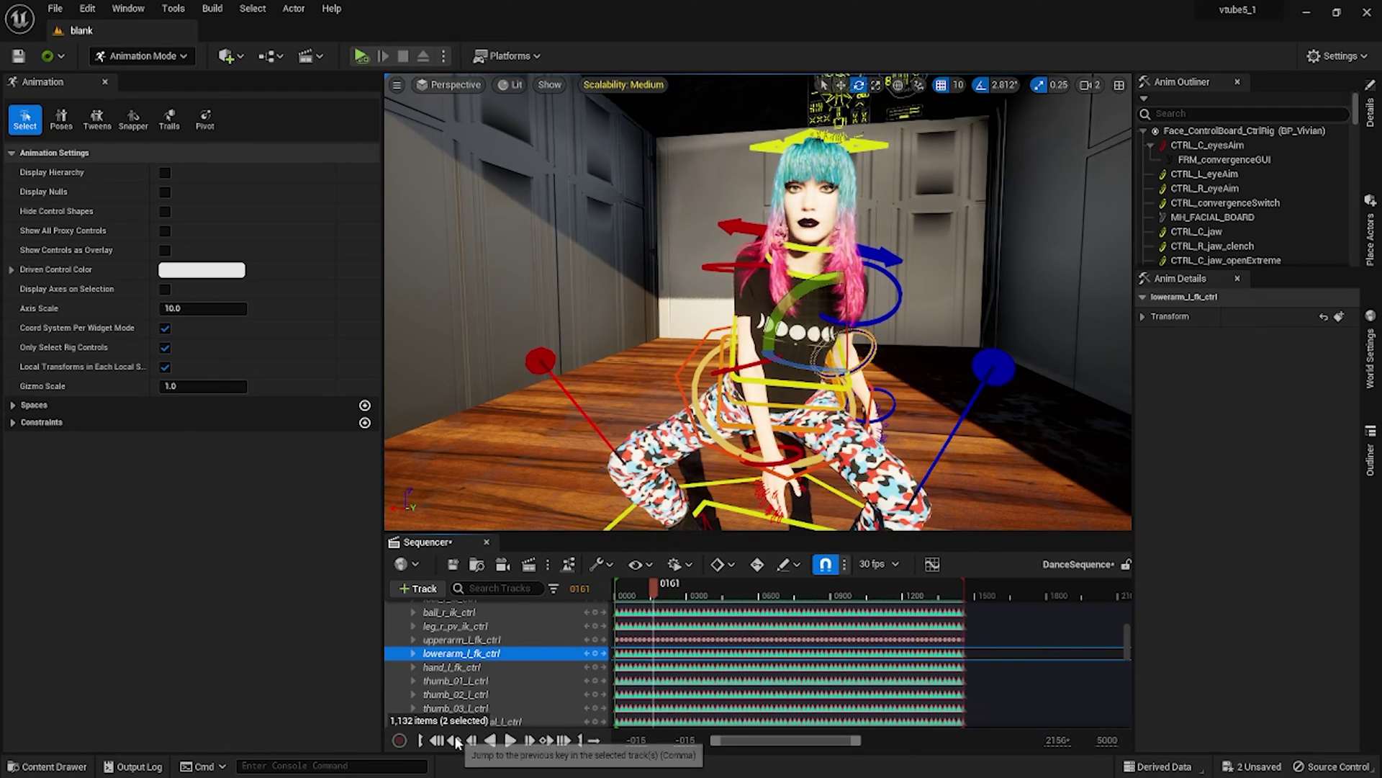